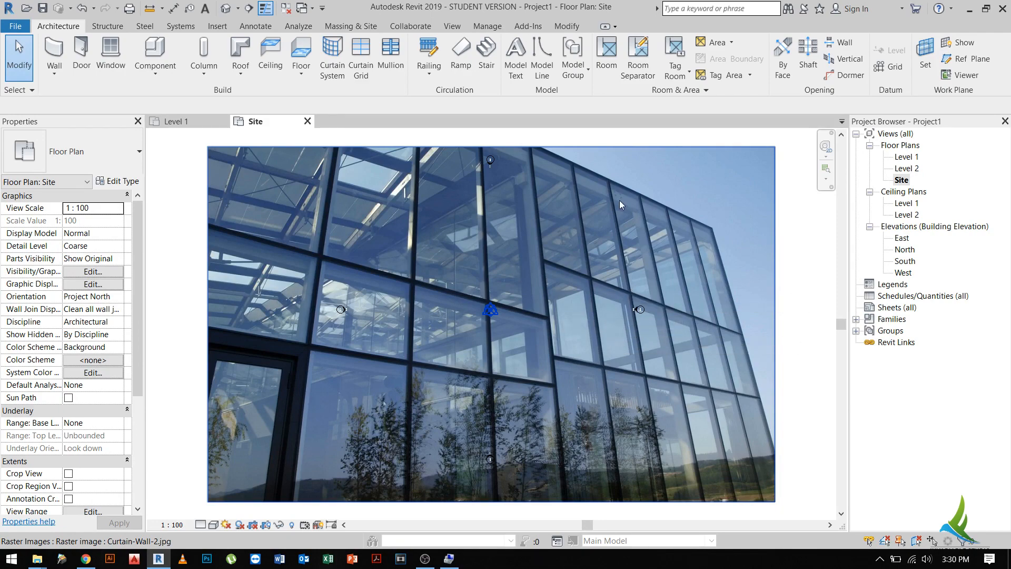
- Examine the curtain wall photo in the Site plan, including its glass panels, grid divisions, mullions and door
scroll(620, 200, "up", 5)
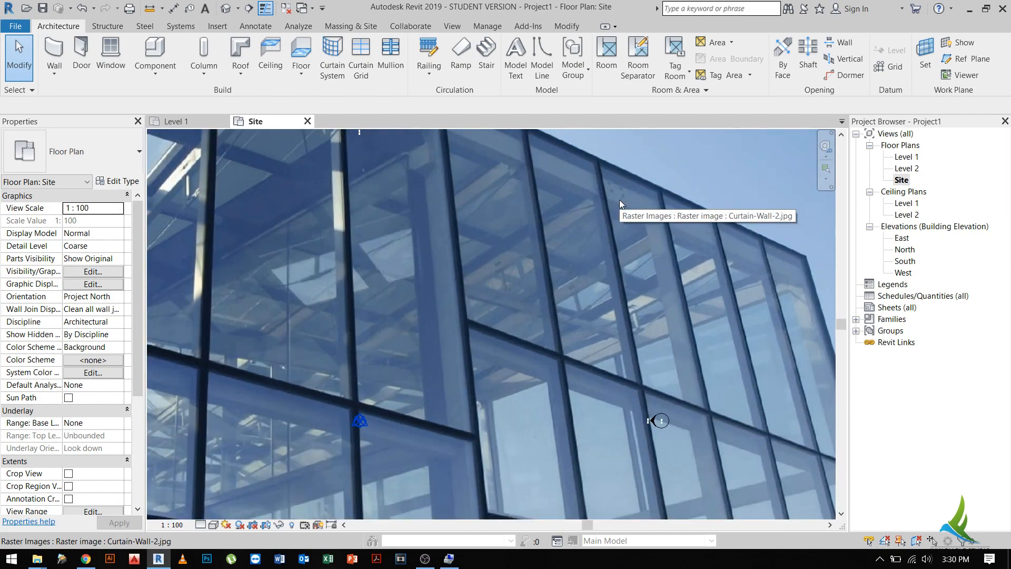
scroll(585, 240, "down", 2)
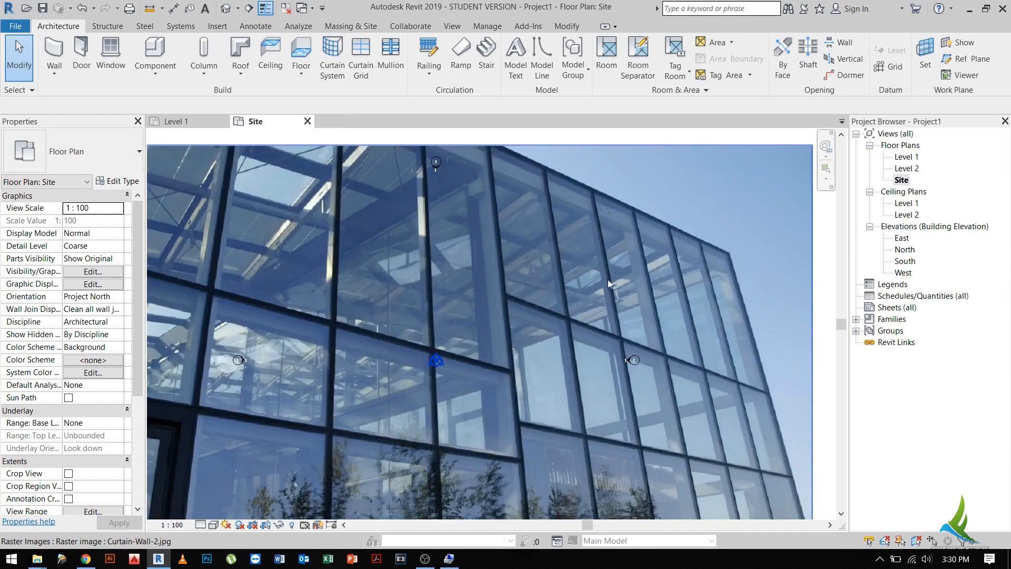
scroll(545, 372, "up", 1)
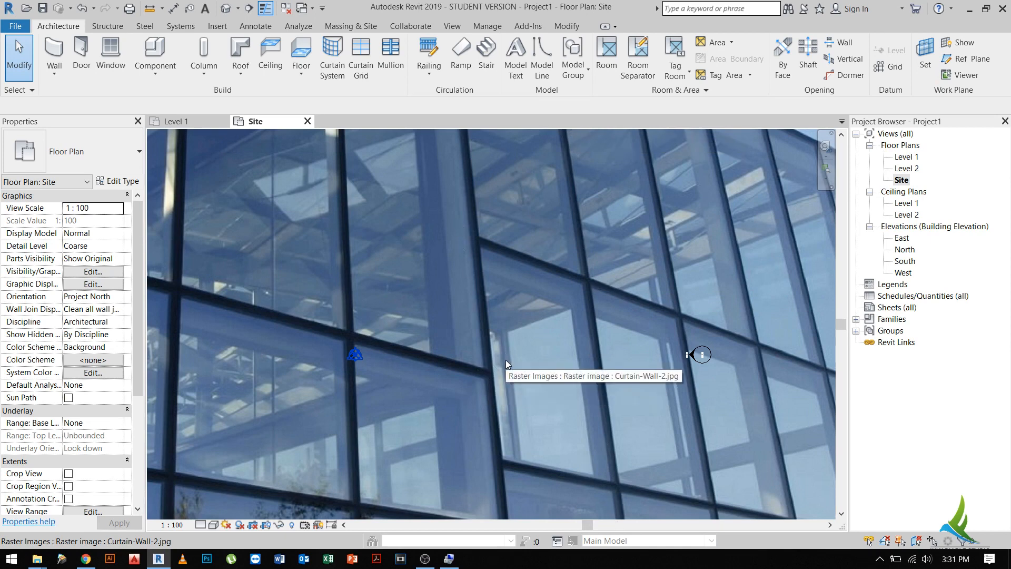
scroll(511, 345, "down", 5)
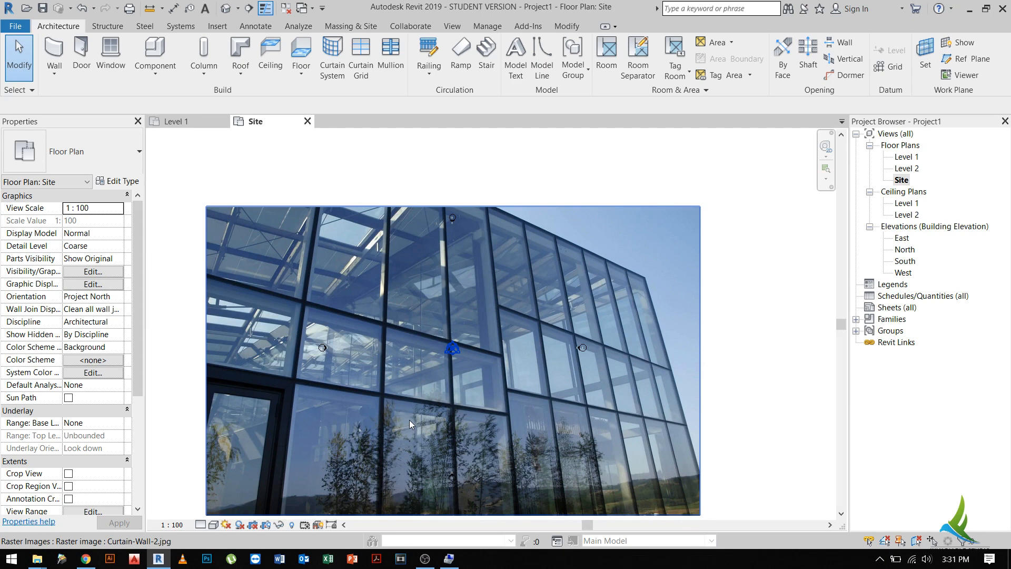
scroll(225, 409, "up", 1)
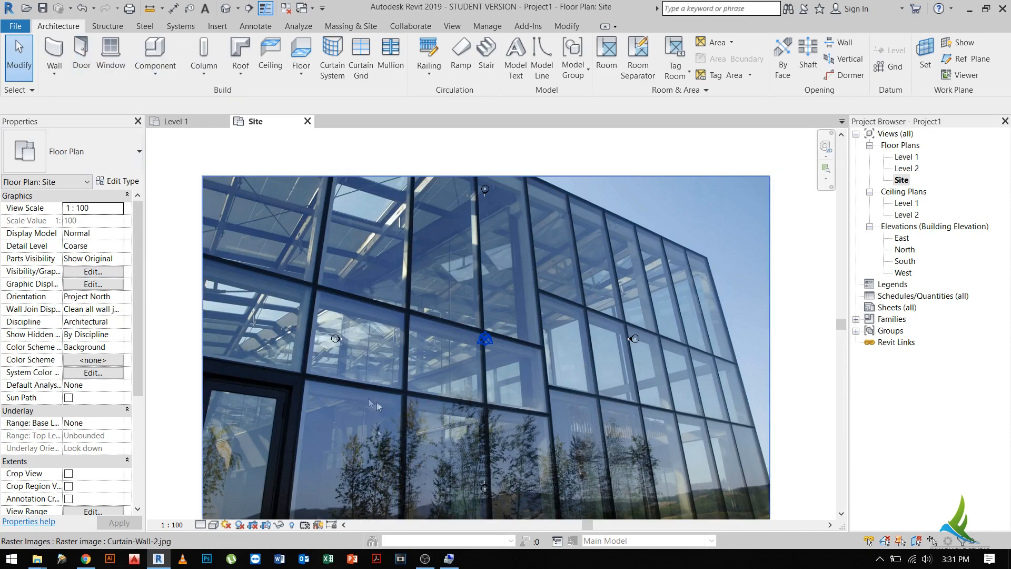
middle_click_drag(386, 391, 414, 333)
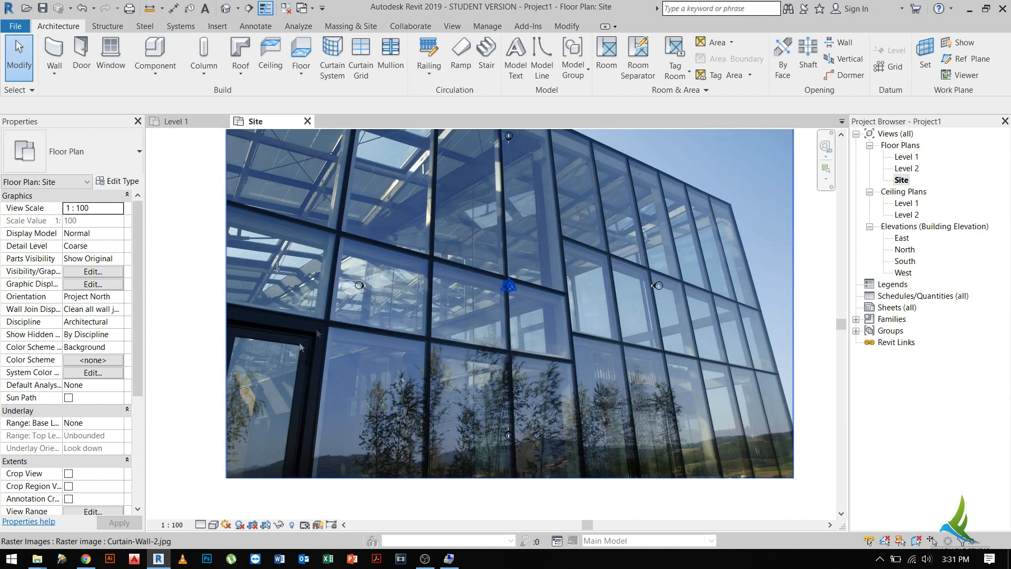
scroll(327, 323, "up", 4)
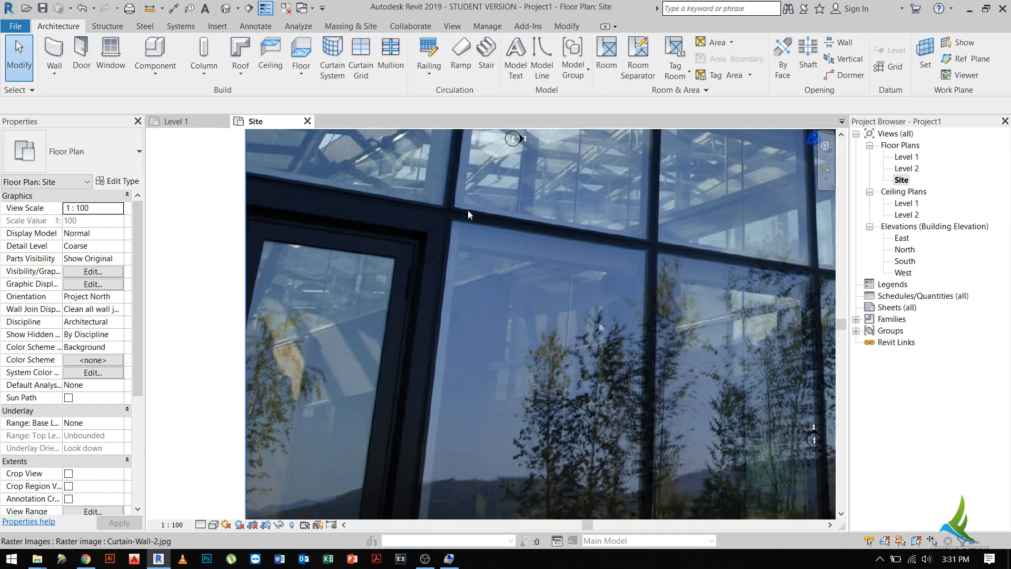
scroll(479, 324, "down", 2)
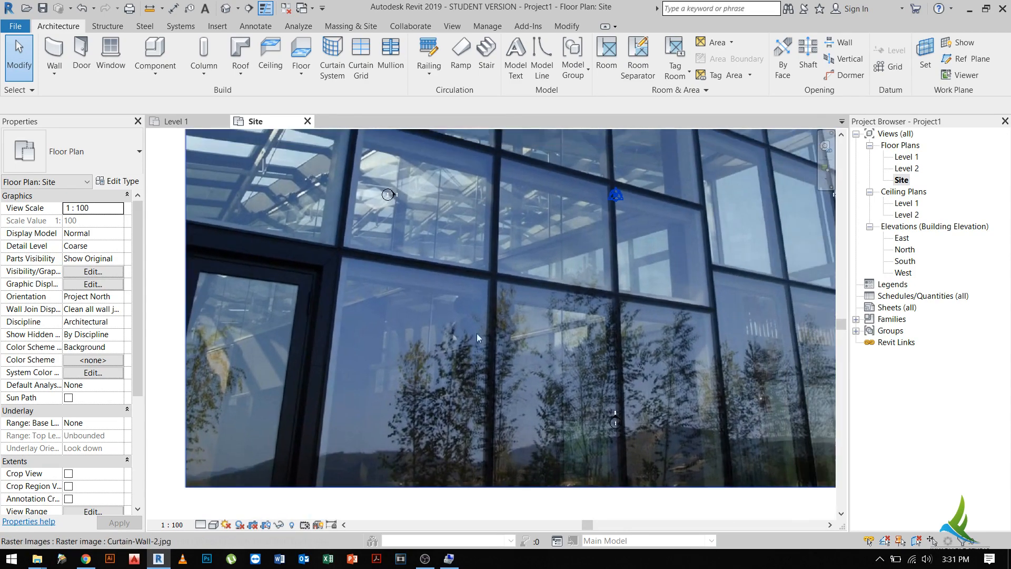
scroll(422, 348, "down", 2)
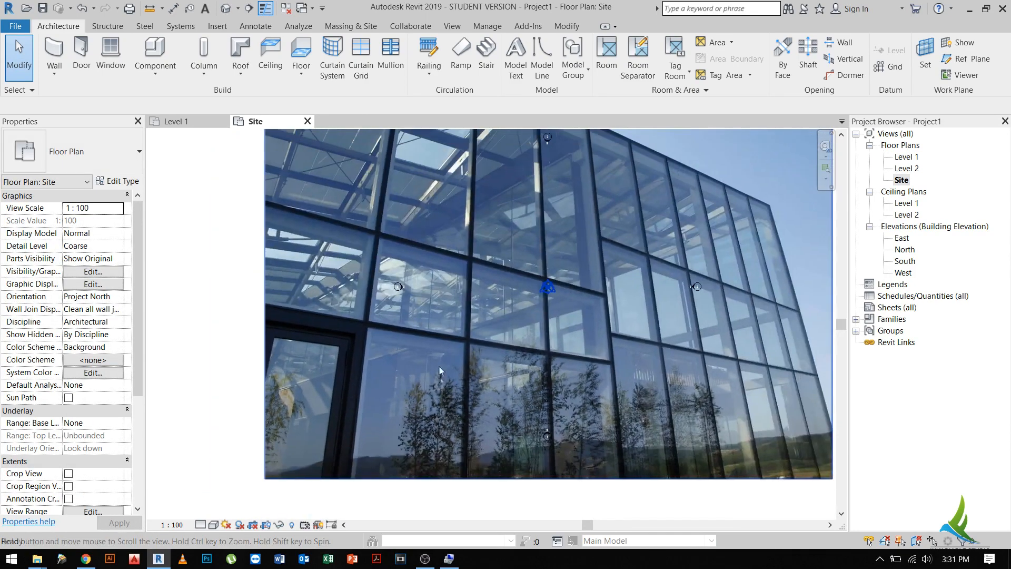
- Switch to the Level 1 floor plan and look at the Curtain System by face command
left_click(176, 122)
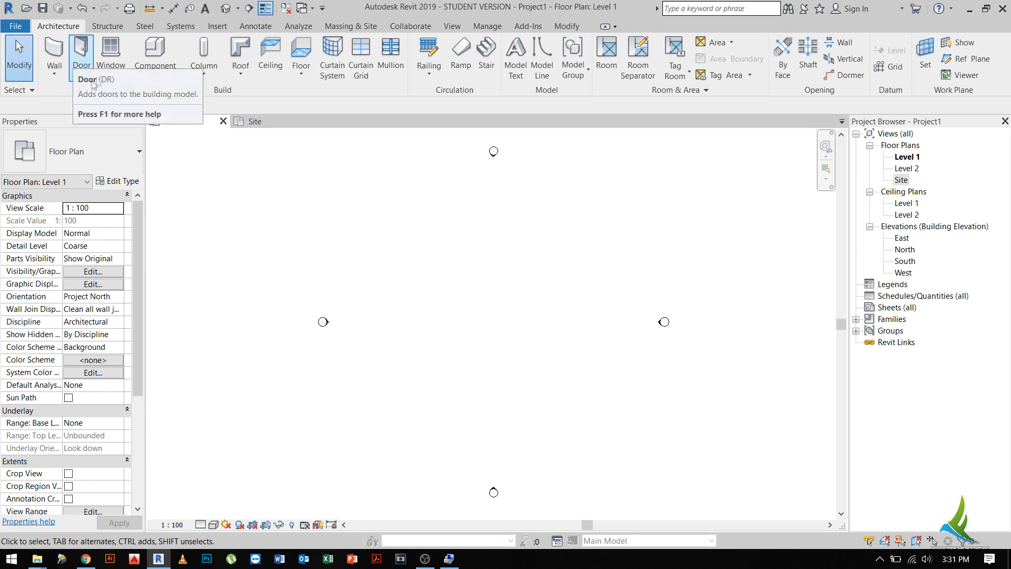
left_click(333, 76)
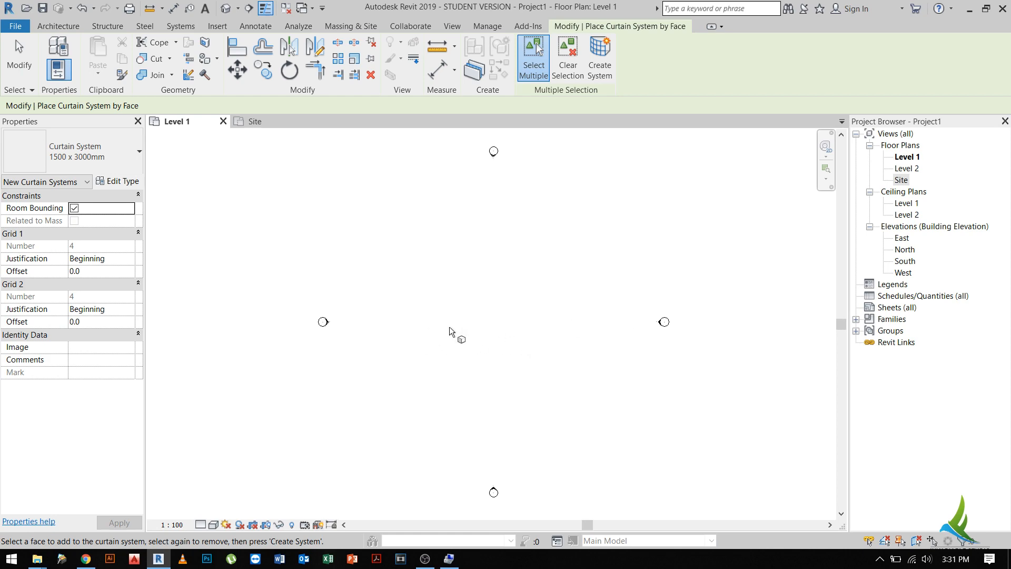
key("Escape")
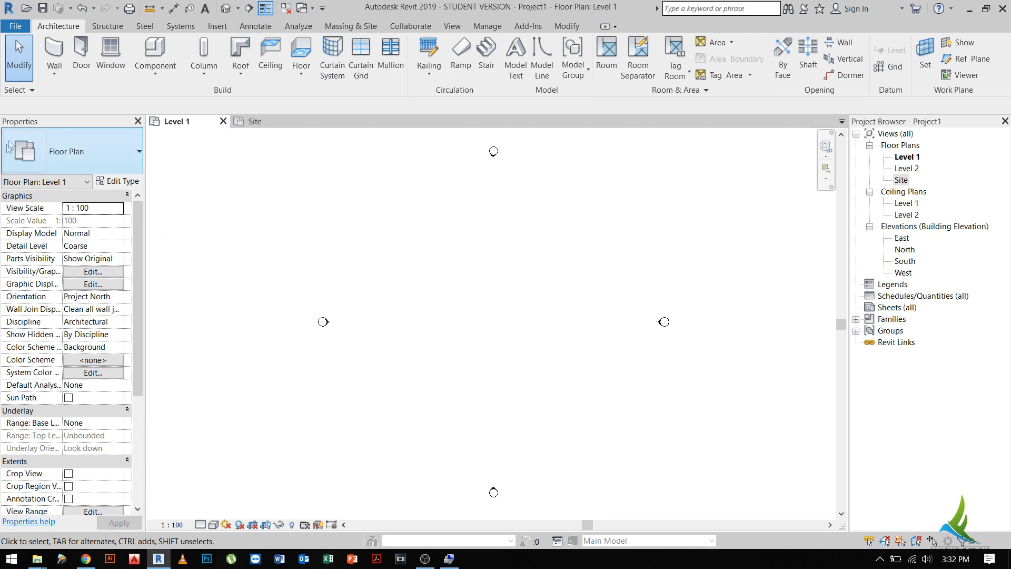
- Start an architectural wall, review the Basic, Curtain and Stacked Wall types, and choose the Curtain Wall type
left_click(56, 76)
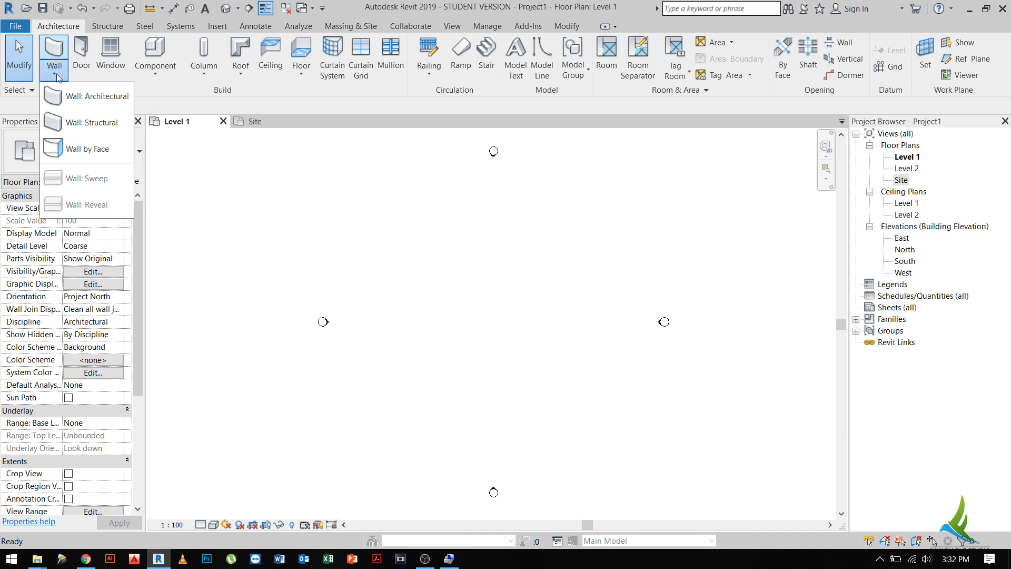
left_click(79, 96)
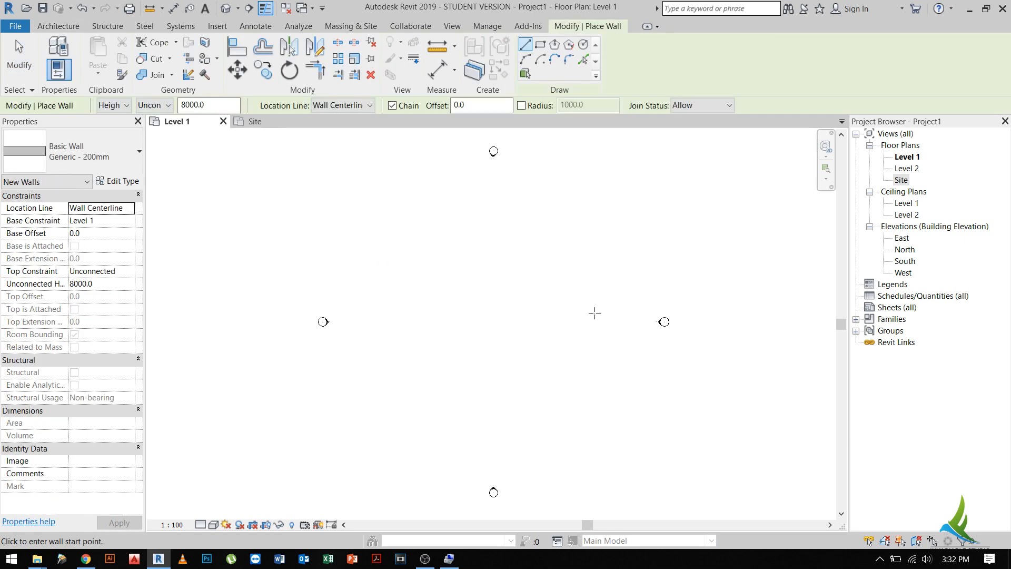
scroll(438, 332, "up", 3)
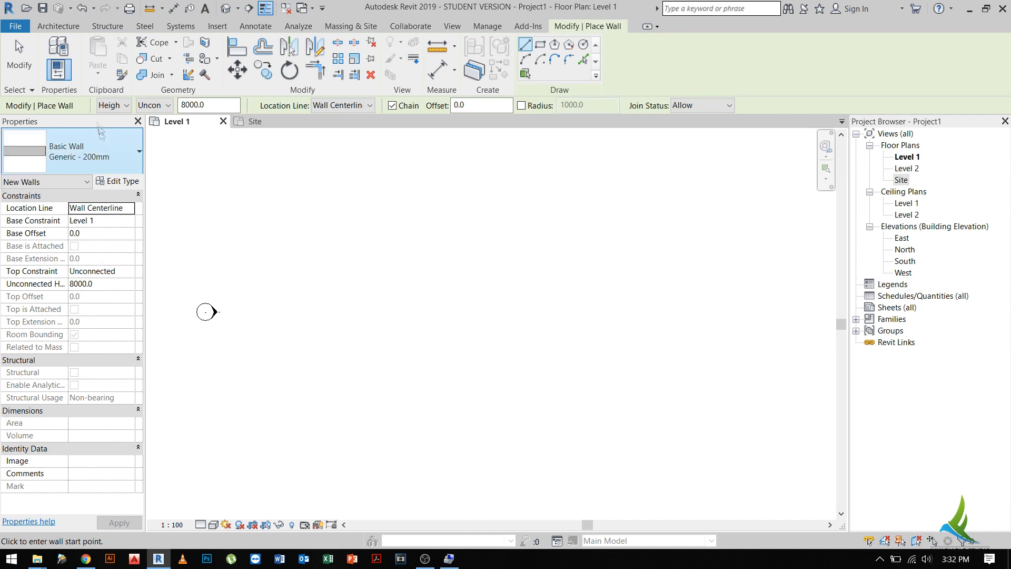
left_click(91, 150)
scroll(52, 342, "down", 2)
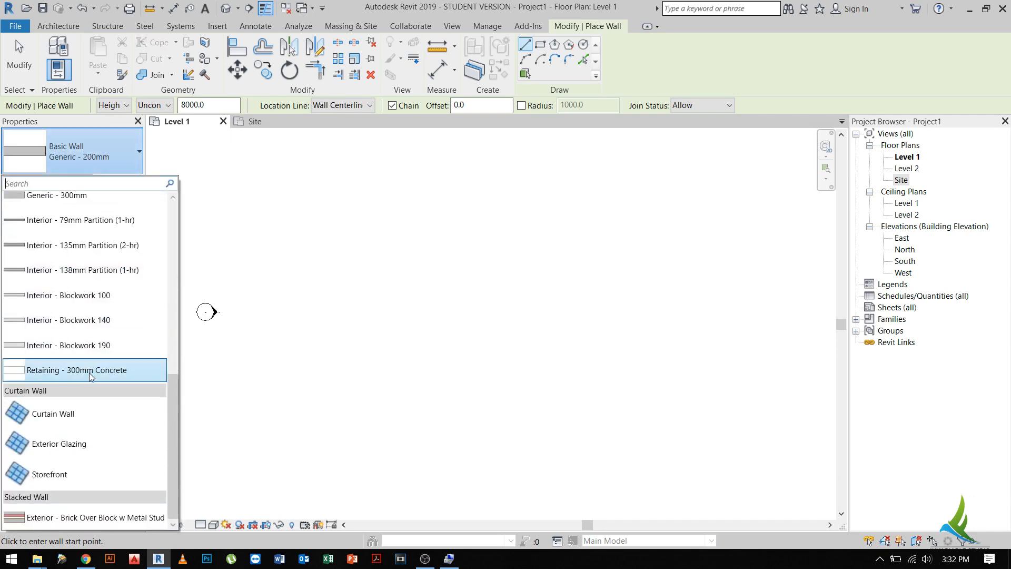
scroll(32, 236, "up", 5)
scroll(29, 214, "up", 1)
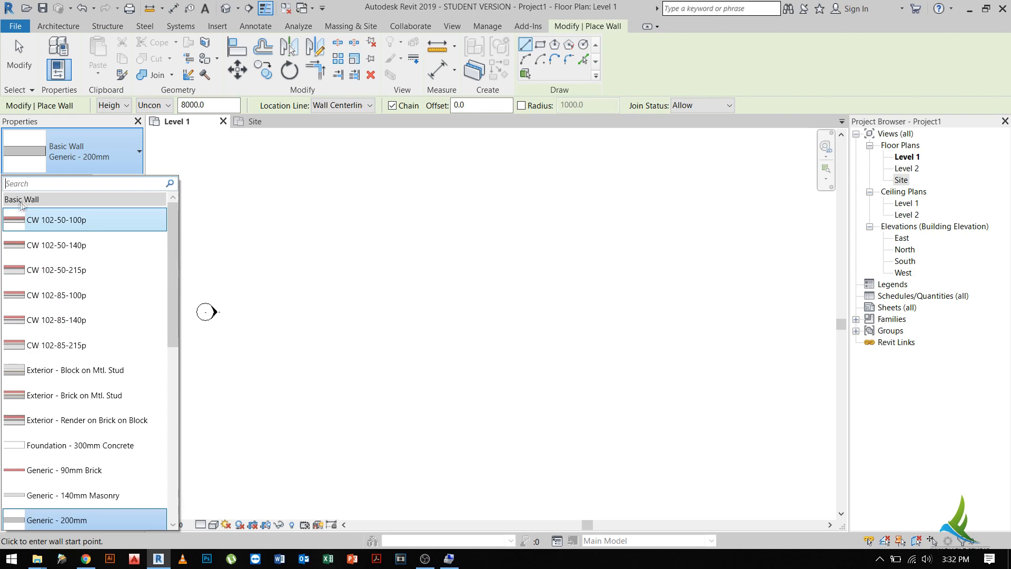
scroll(54, 390, "down", 5)
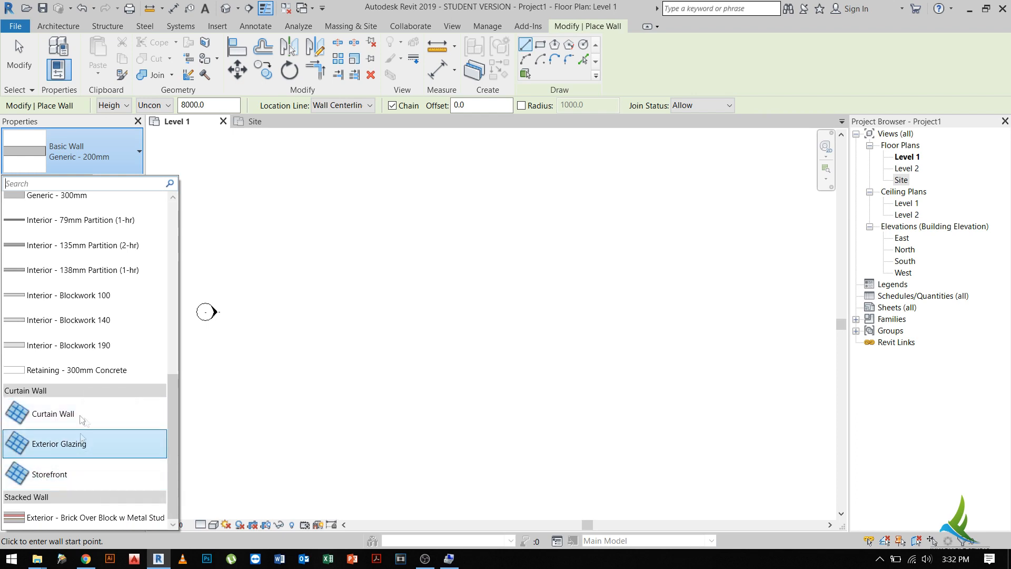
mouse_move(81, 413)
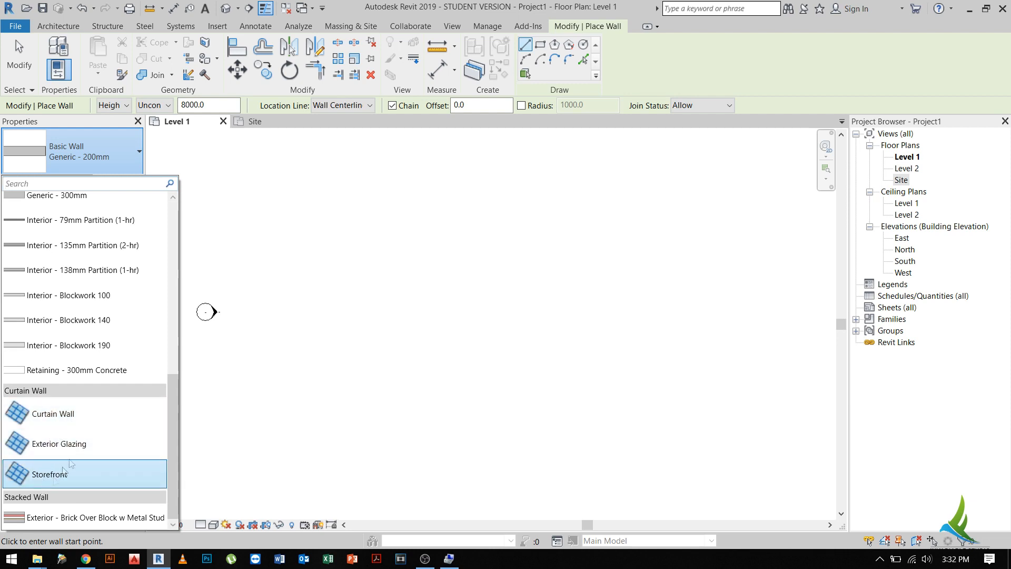
mouse_move(45, 479)
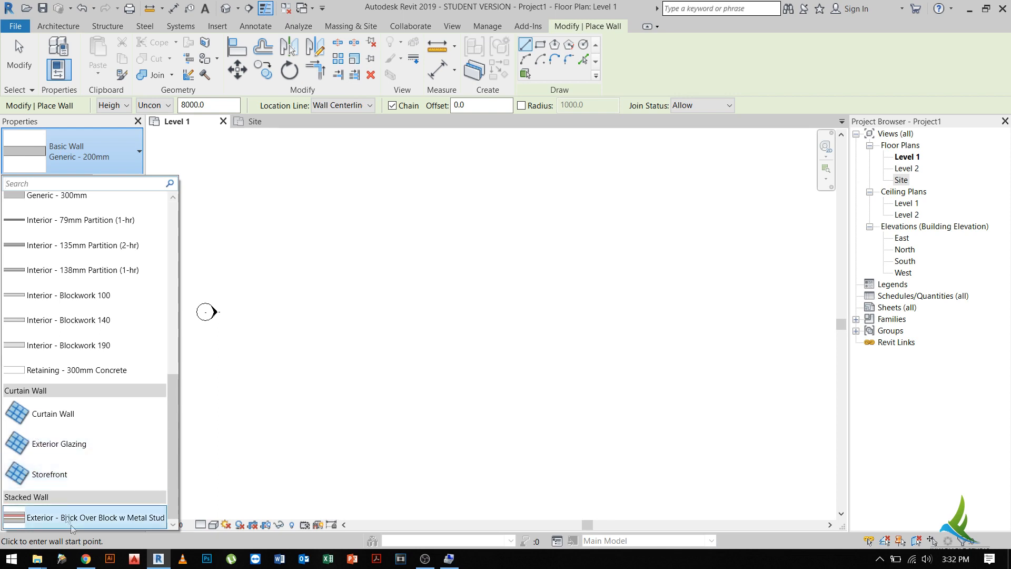
left_click(42, 420)
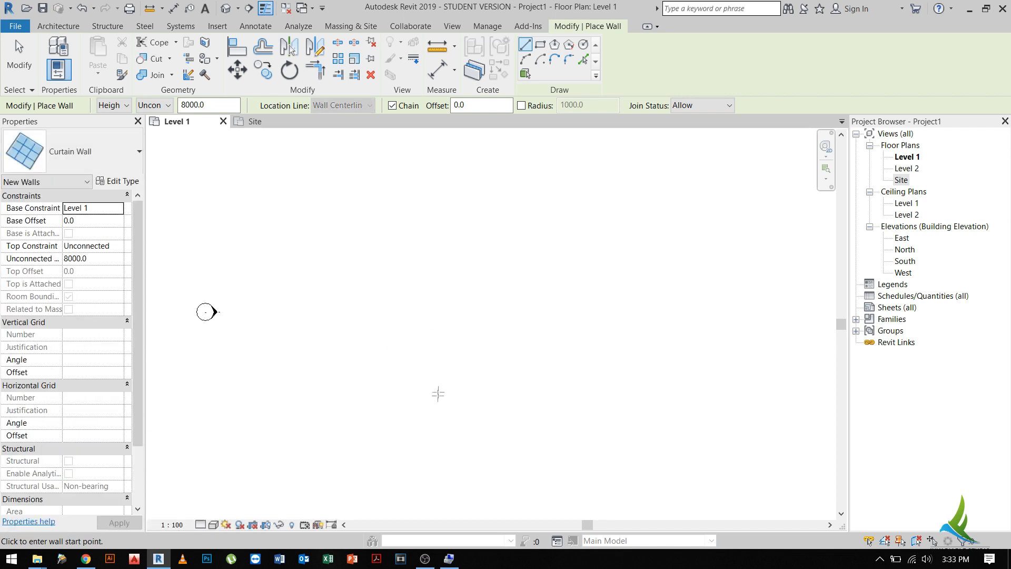
- Draw a horizontal curtain wall 6000 mm long between the elevation markers of the Level 1 plan
left_click(416, 349)
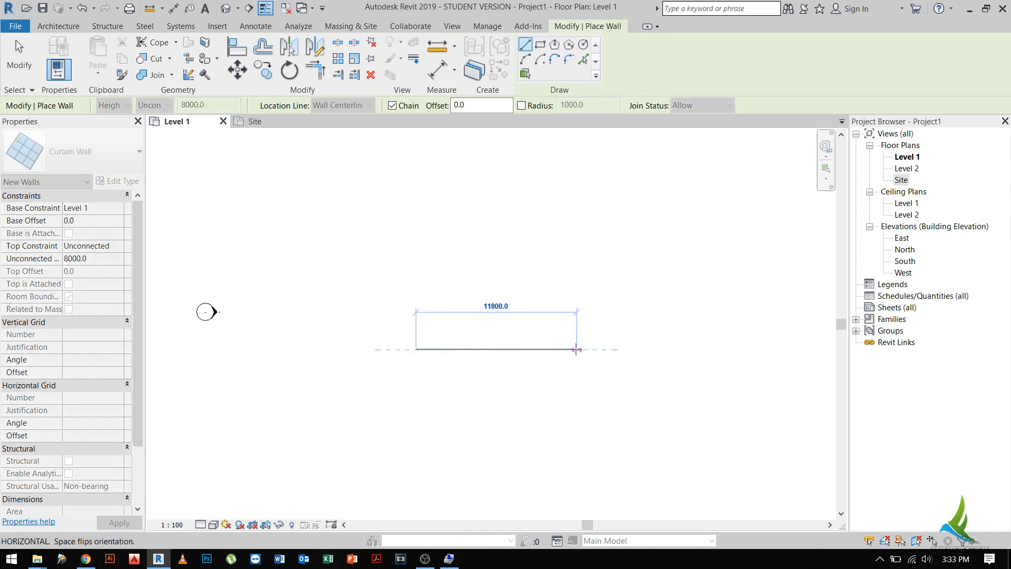
scroll(560, 349, "up", 4)
middle_click_drag(406, 367, 530, 353)
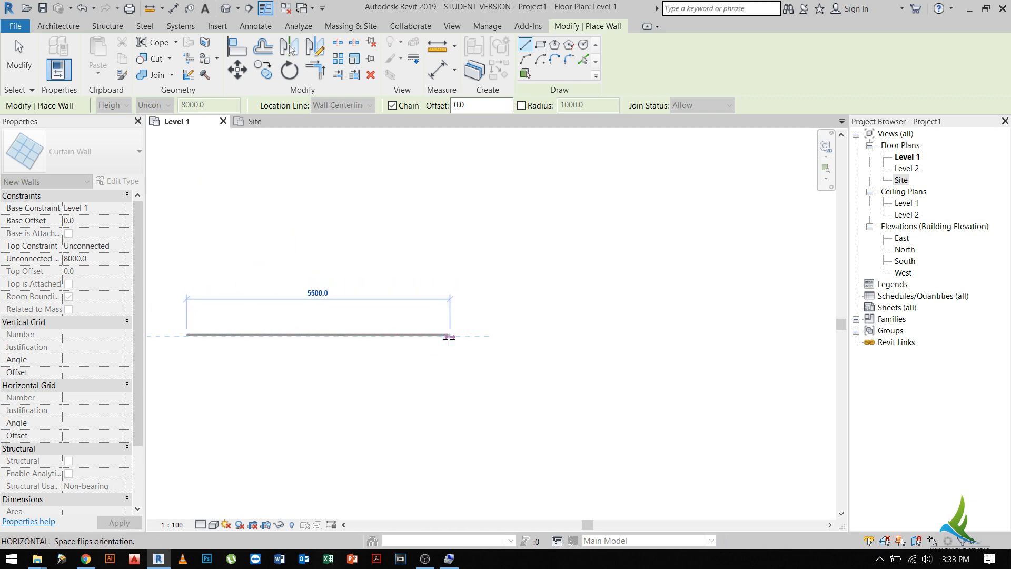
left_click(474, 335)
key("Escape")
scroll(400, 369, "up", 2)
middle_click_drag(377, 392, 470, 393)
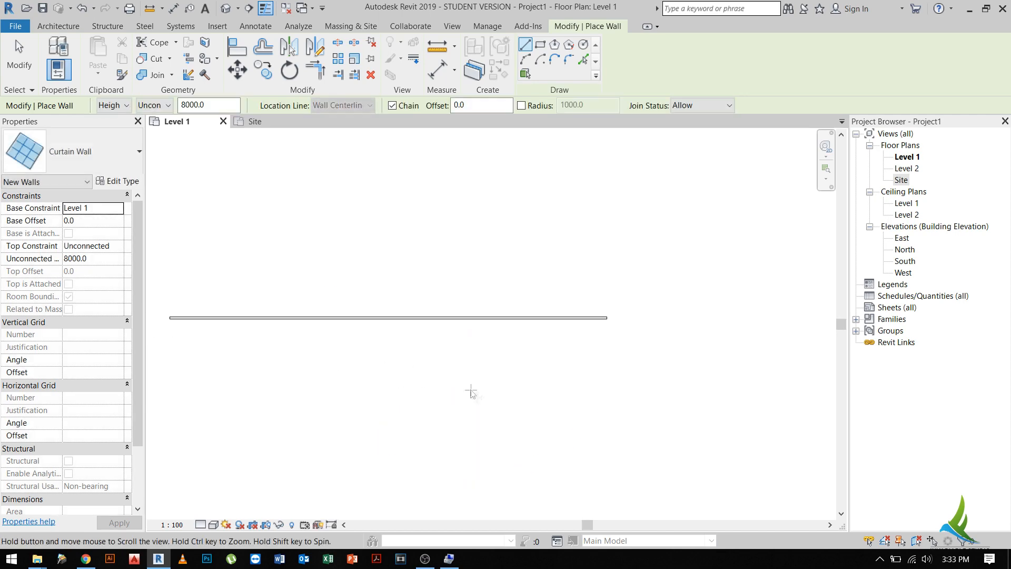
key("Escape")
- Set the Level 1 plan's detail level to Fine and check the curtain wall
left_click(200, 524)
left_click(216, 509)
left_click(223, 330)
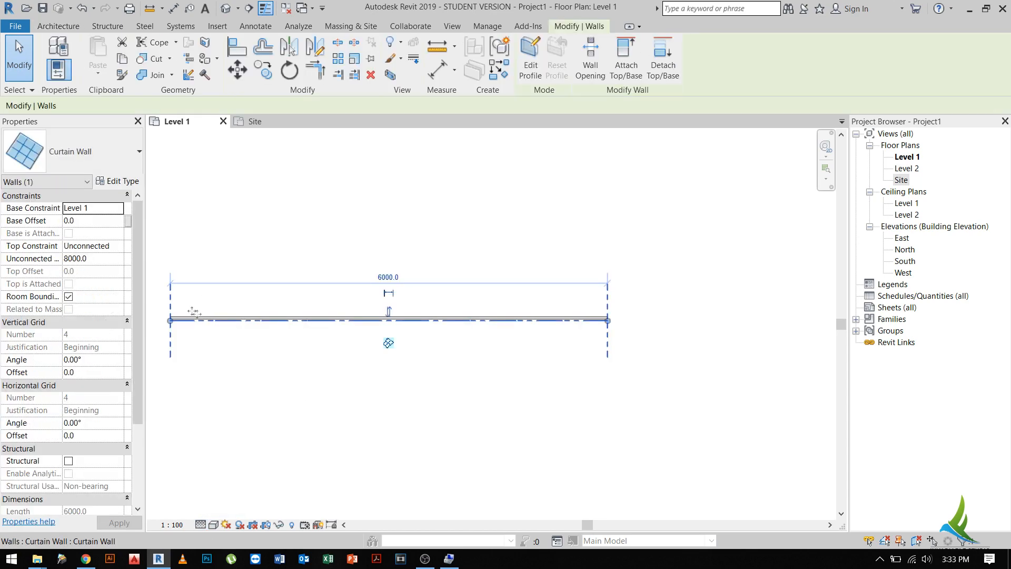
key("Escape")
scroll(167, 322, "up", 2)
scroll(184, 313, "down", 2)
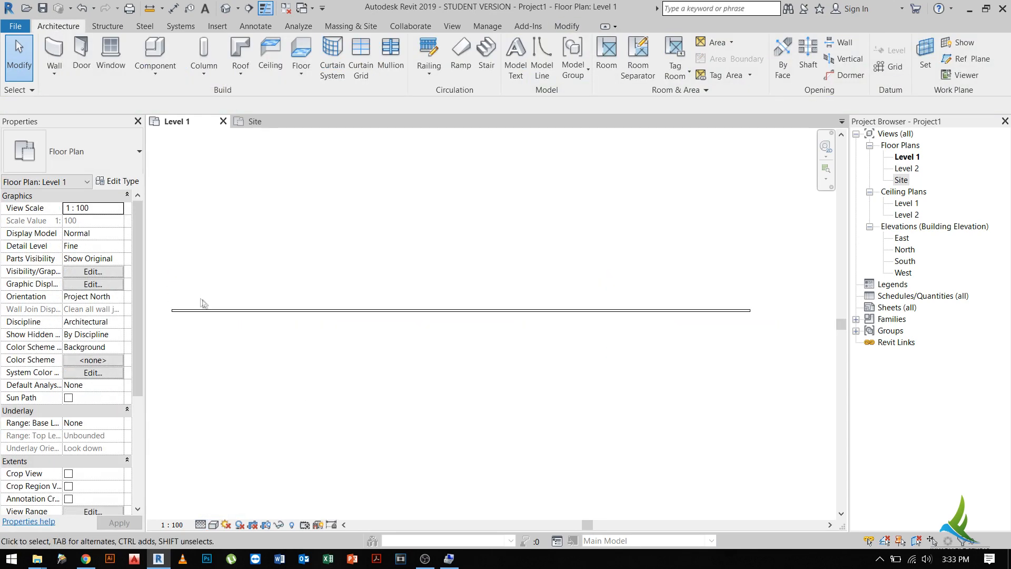
- Inspect the types available for the glazed system panel inside the curtain wall
key("Tab")
left_click(403, 310)
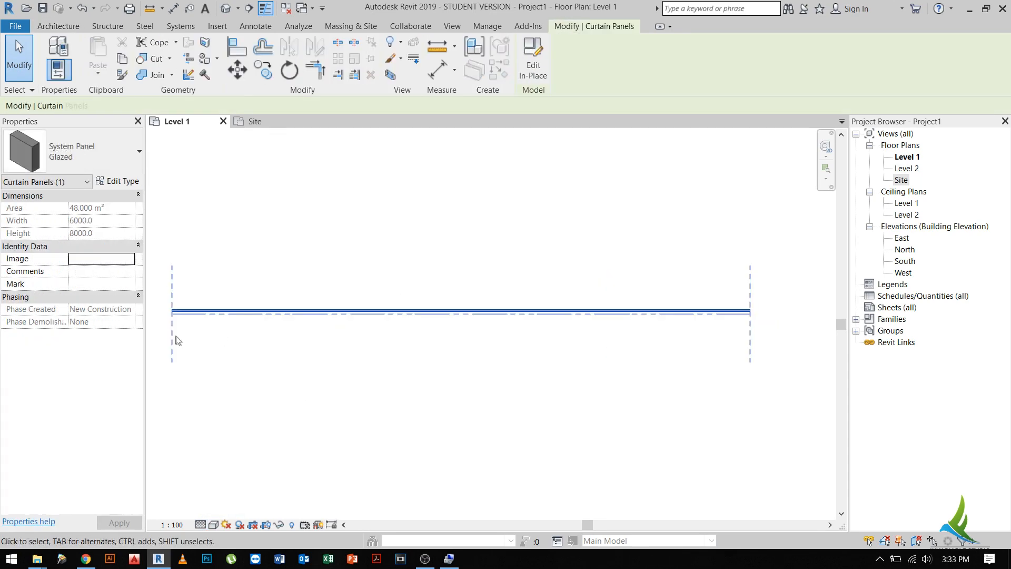
left_click(73, 151)
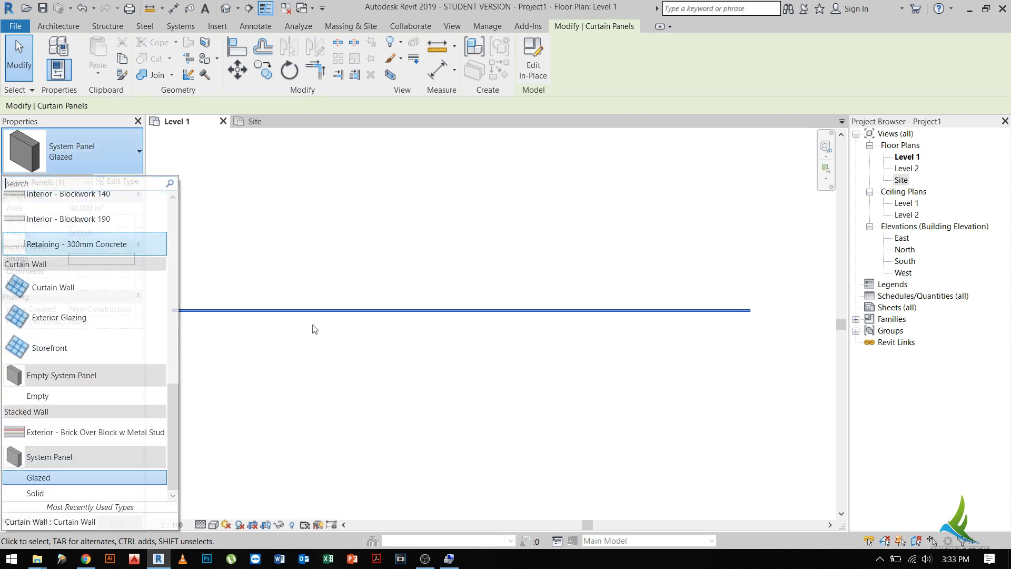
scroll(291, 334, "down", 2)
left_click(289, 349)
middle_click_drag(289, 348, 327, 354)
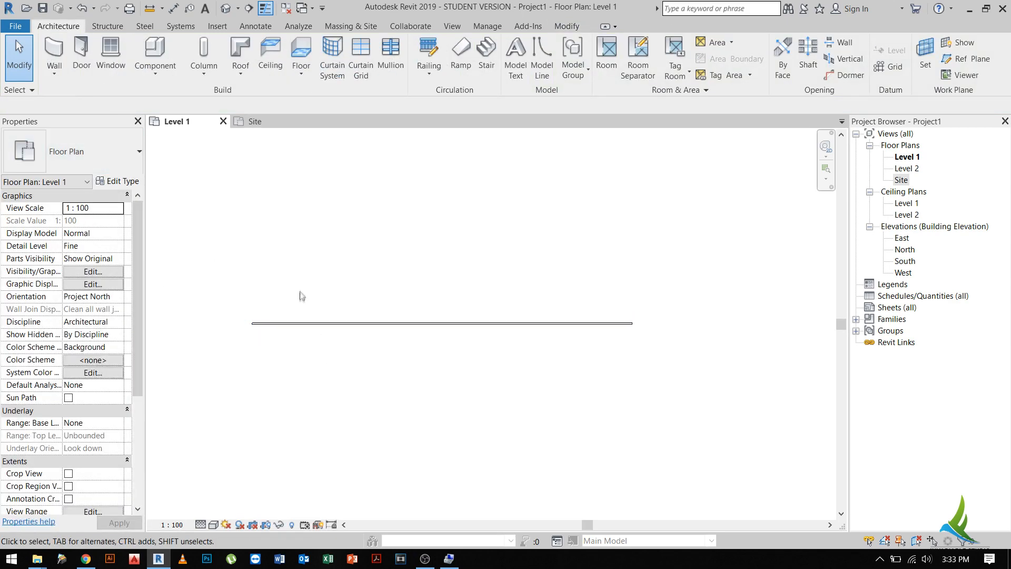
- Draw a 6 m Exterior Glazing curtain wall horizontally, in line with the first wall and just beyond its right end
left_click(301, 327)
key("w")
key("a")
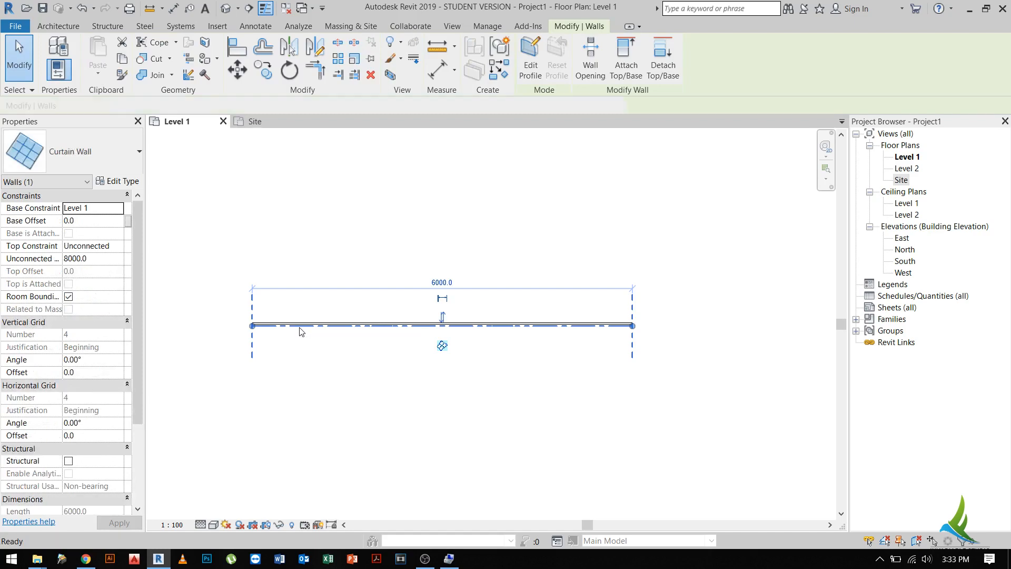
left_click(79, 151)
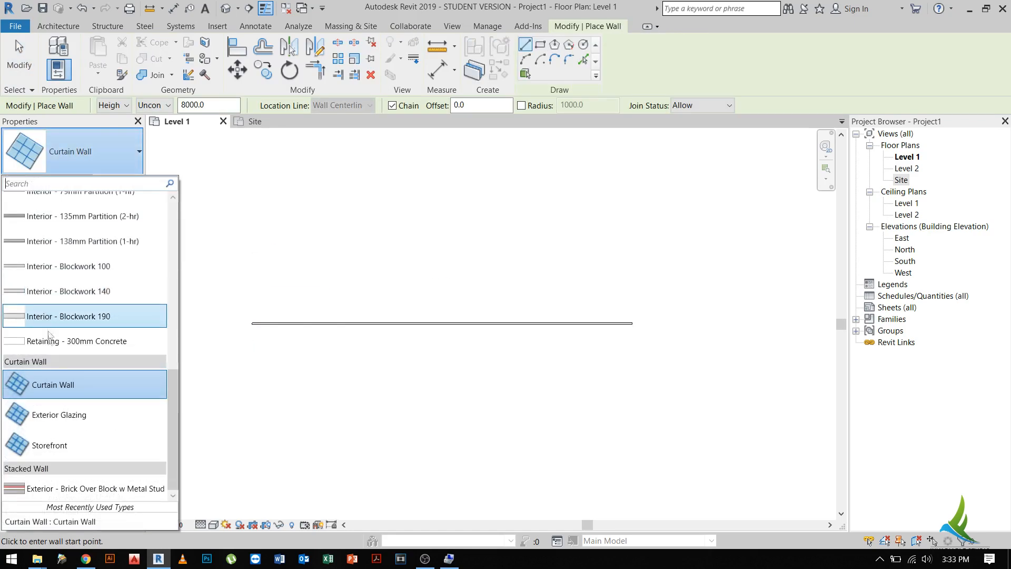
left_click(59, 415)
scroll(606, 327, "down", 1)
middle_click_drag(600, 330, 474, 310)
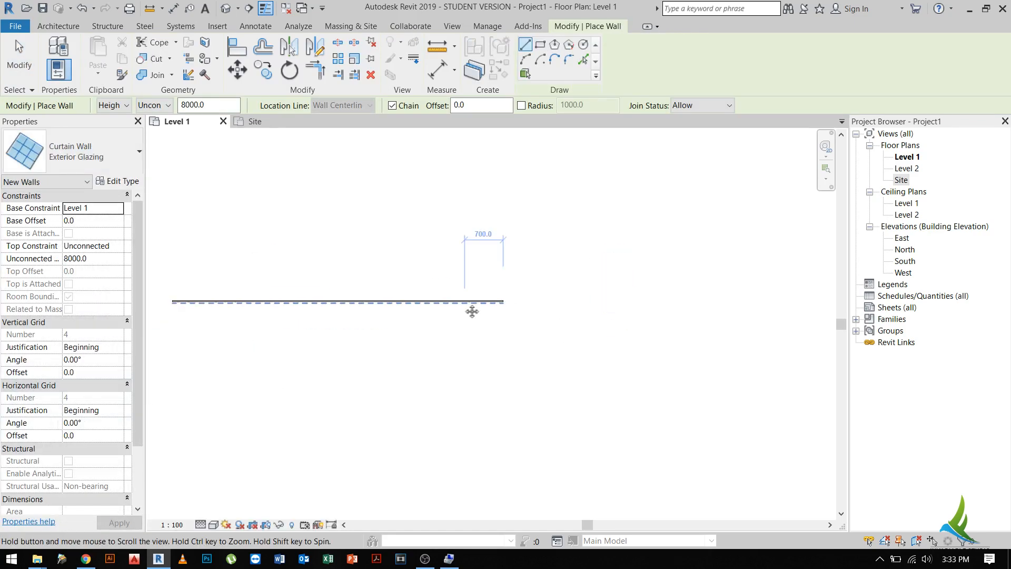
left_click(520, 302)
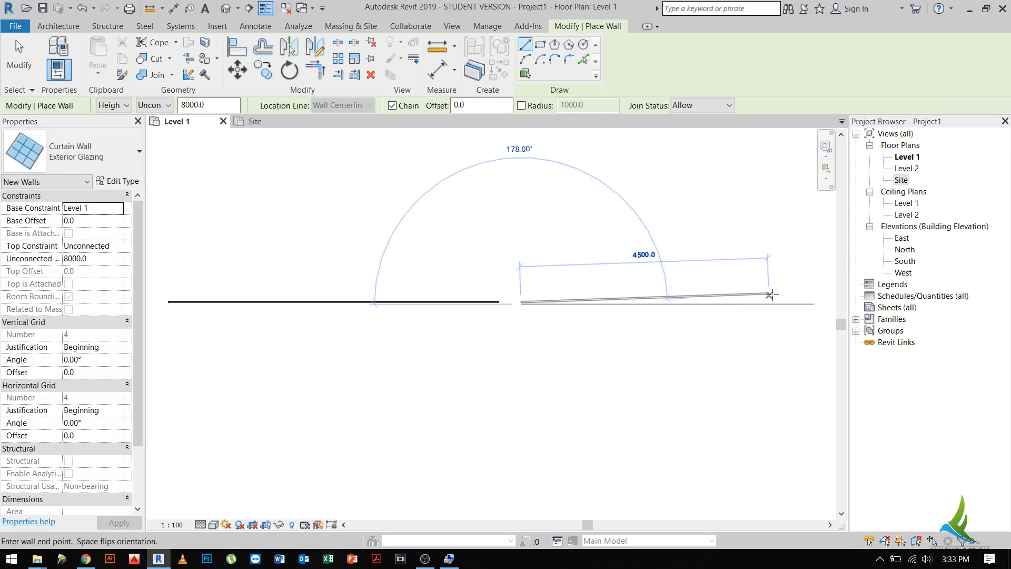
type("6m")
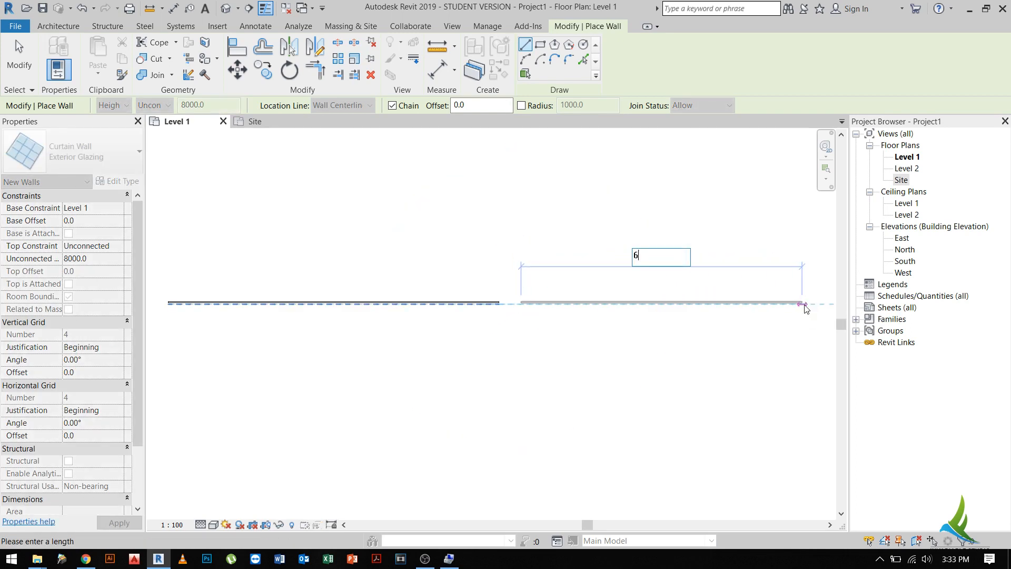
key("Return")
key("Escape")
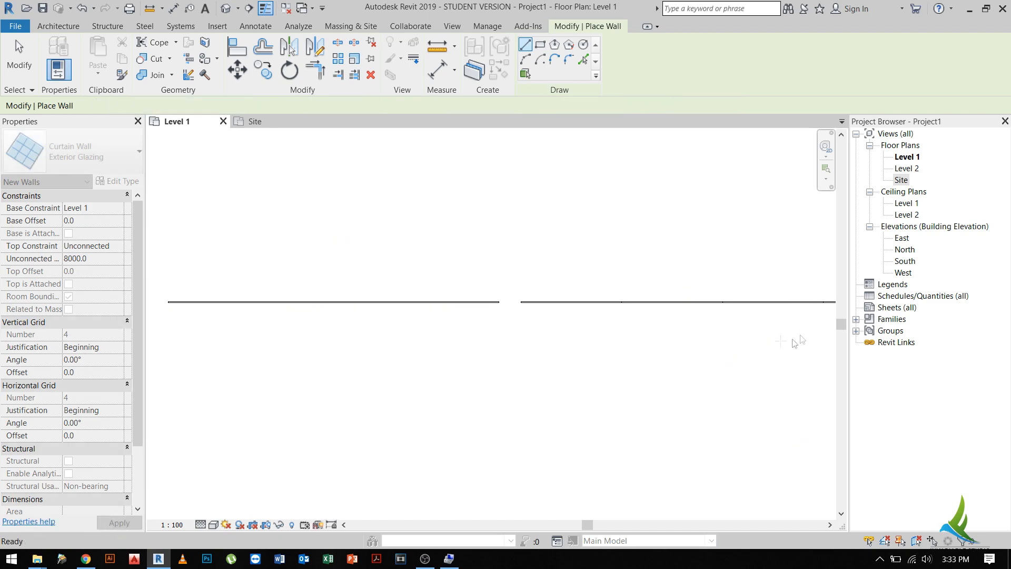
- Examine the plain curtain wall's plan outline from end to end and compare it with the adjacent Exterior Glazing wall
scroll(738, 327, "down", 1)
middle_click_drag(738, 327, 673, 343)
key("Escape")
scroll(600, 326, "up", 3)
middle_click_drag(229, 416, 465, 415)
middle_click_drag(231, 383, 658, 385)
scroll(312, 330, "up", 1)
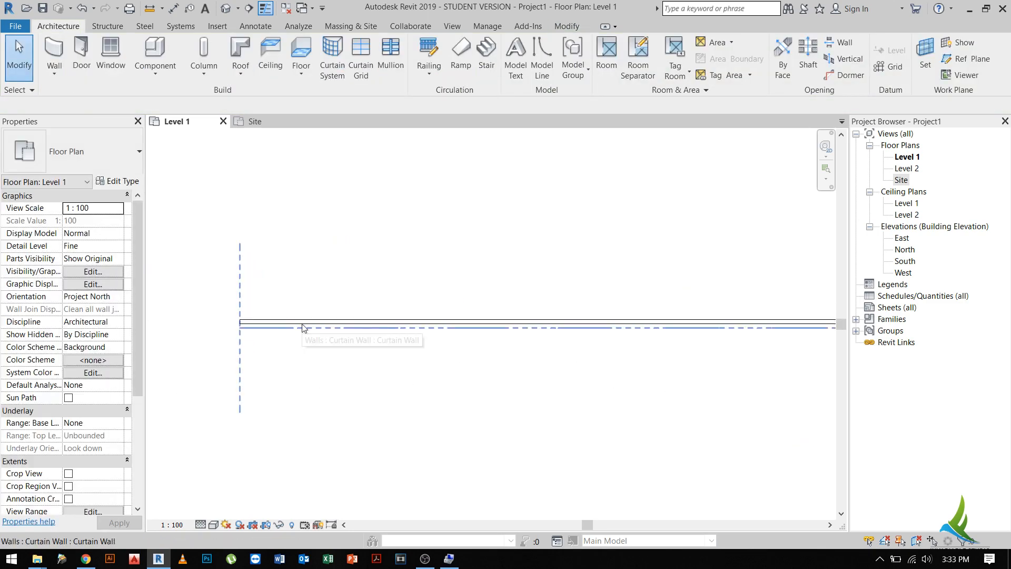
middle_click_drag(574, 336, 504, 346)
scroll(650, 342, "down", 1)
middle_click_drag(668, 343, 69, 371)
scroll(494, 371, "up", 1)
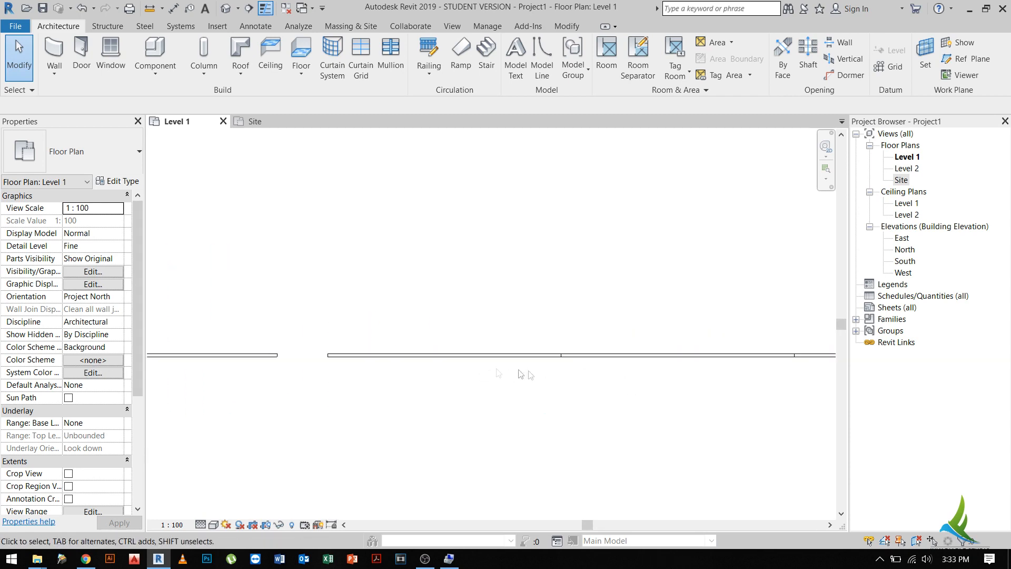
- Examine a grid line of the Exterior Glazing wall in plan and compare it with the reference photo in the Site plan
left_click(560, 371)
middle_click_drag(588, 402, 237, 410)
left_click(445, 392)
left_click_drag(413, 259, 489, 445)
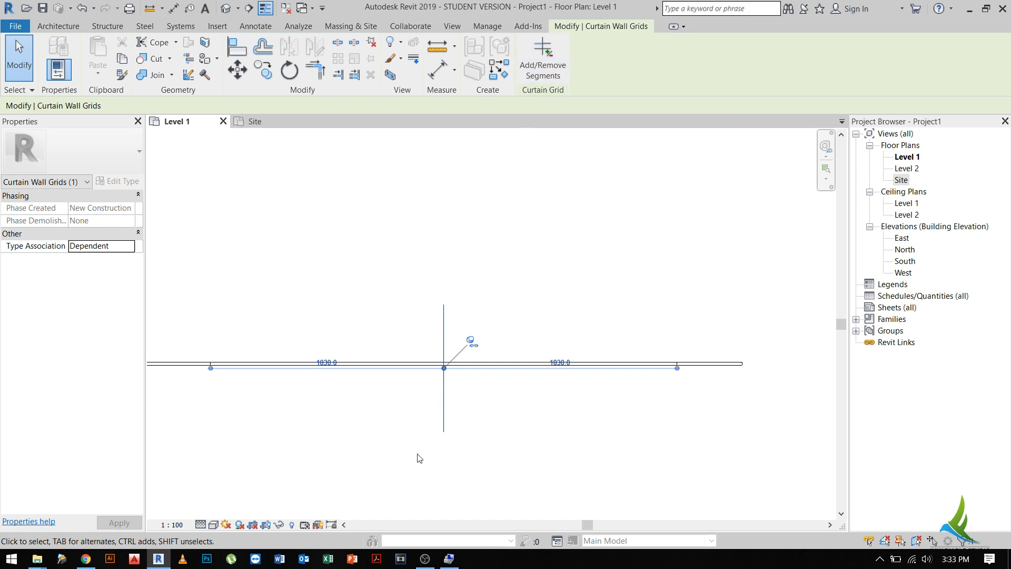
left_click(395, 374)
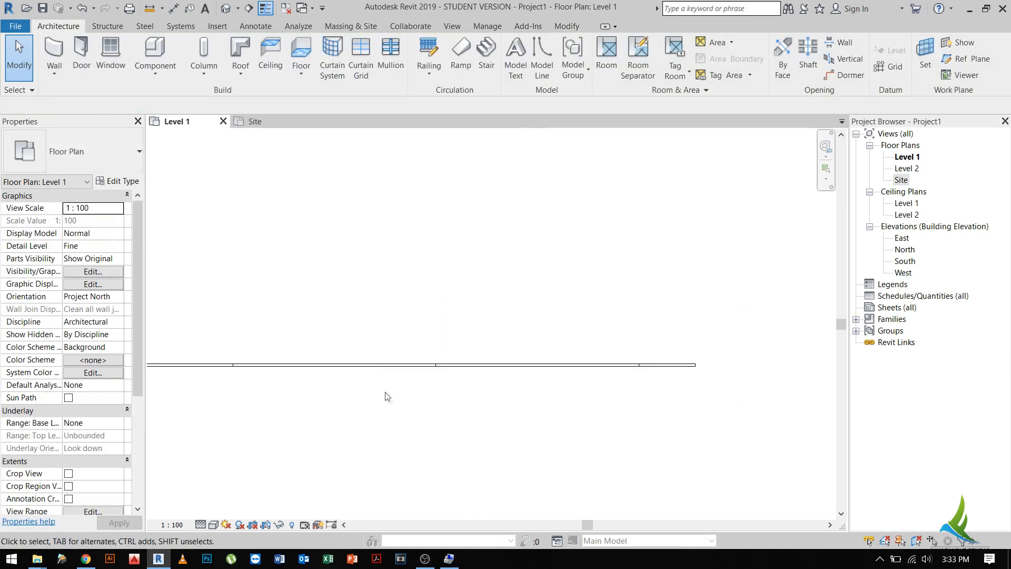
left_click(255, 121)
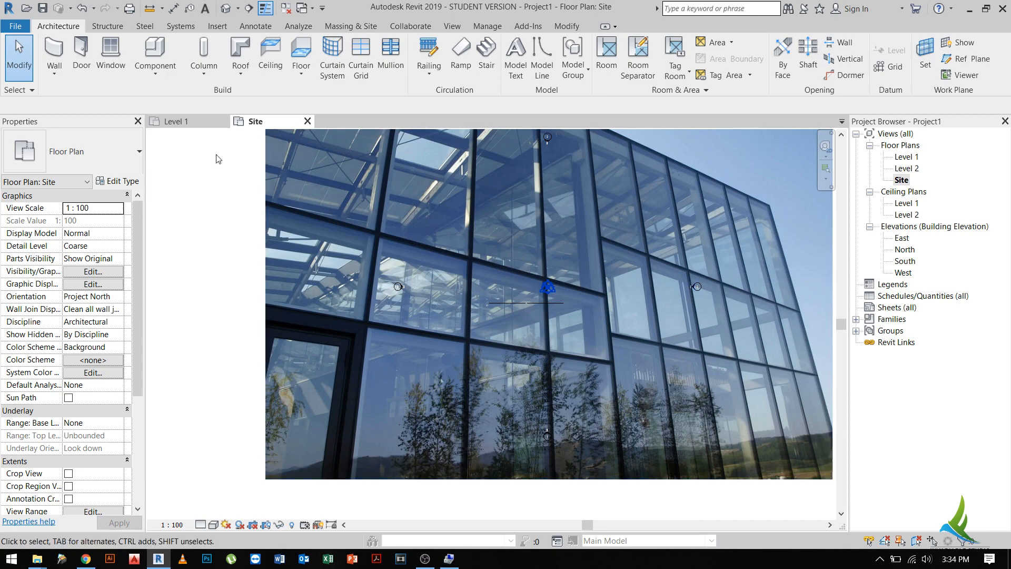
left_click(176, 121)
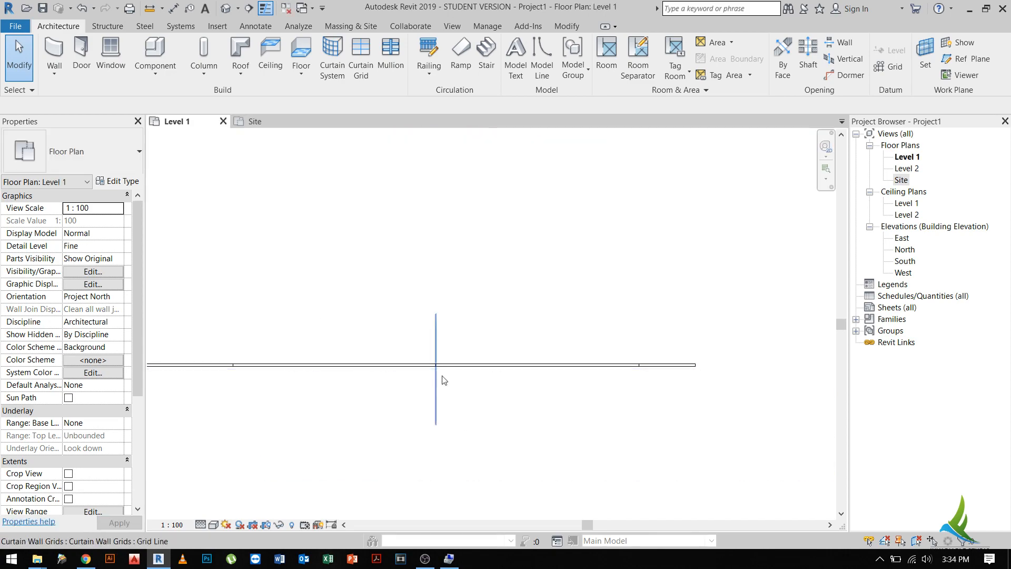
- Compare the Exterior Glazing wall's grid divisions with the plain curtain wall in the Level 1 plan
left_click(436, 361)
scroll(353, 405, "down", 2)
middle_click_drag(347, 411, 665, 388)
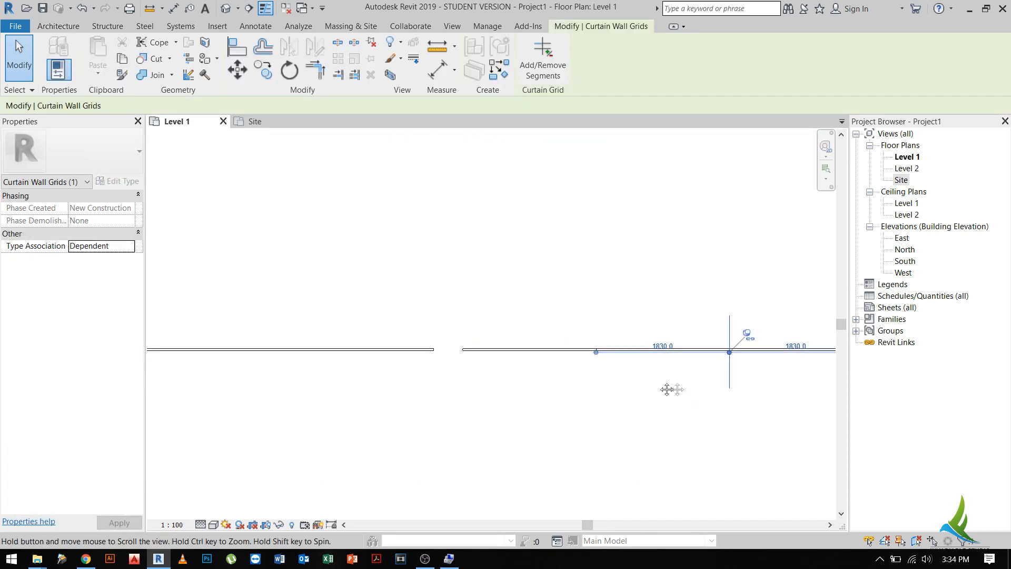
scroll(567, 388, "down", 1)
left_click(352, 409)
middle_click_drag(352, 410, 617, 421)
left_click(524, 362)
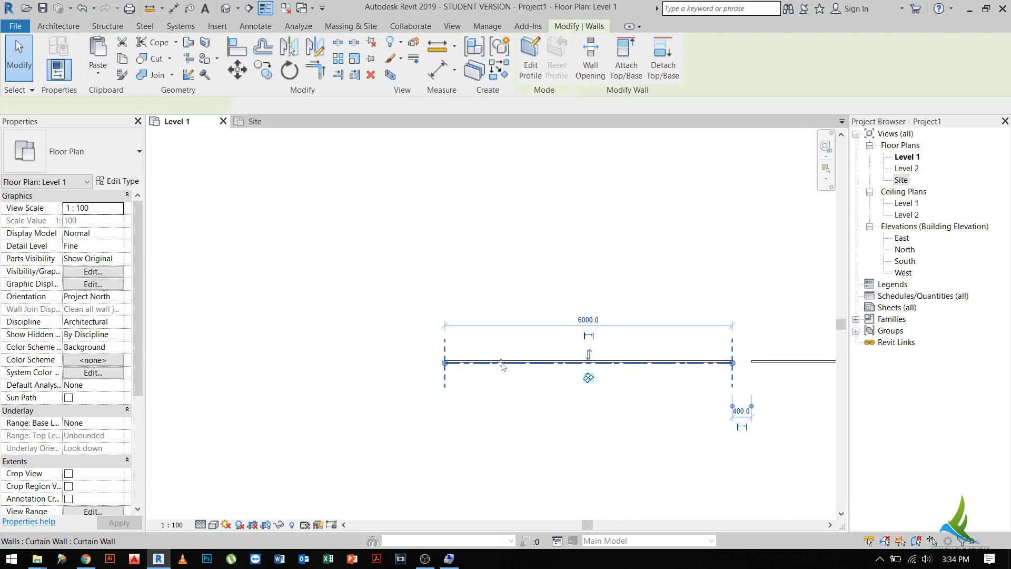
scroll(458, 365, "up", 3)
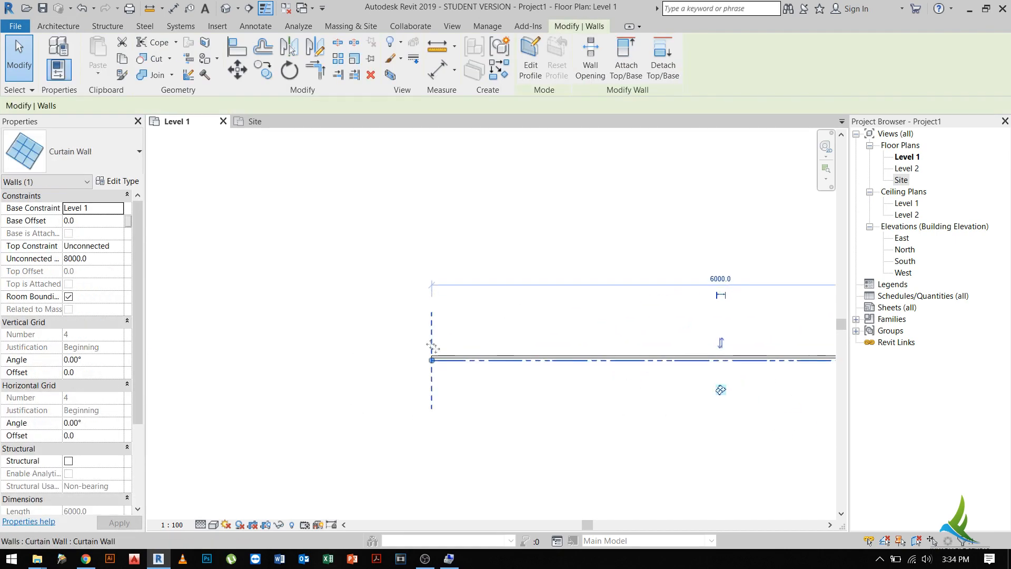
left_click(408, 332)
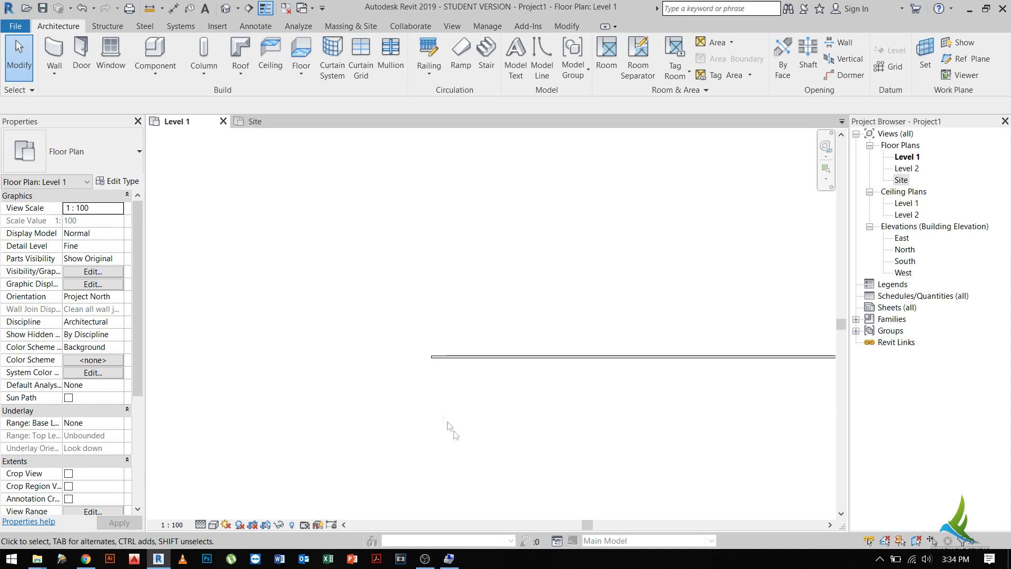
left_click(433, 362)
scroll(447, 344, "down", 3)
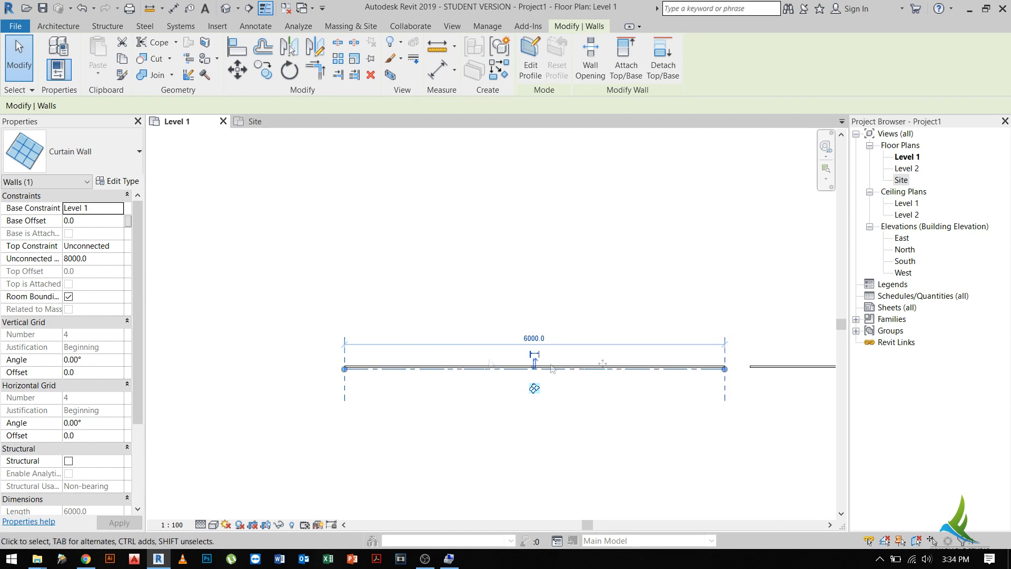
scroll(551, 369, "down", 2)
key("Escape")
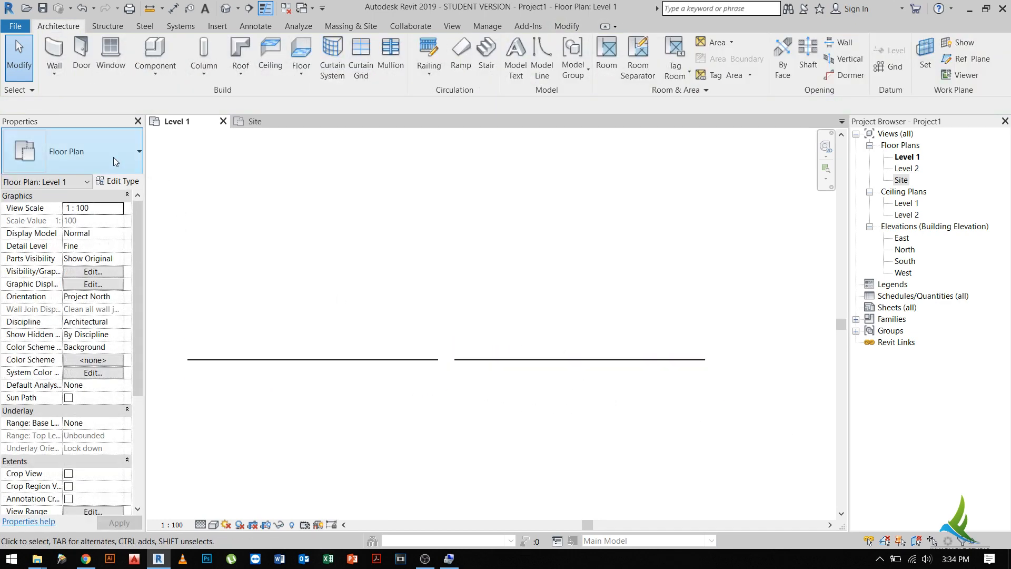
- Draw a 6 m Storefront curtain wall horizontally, in line with the Exterior Glazing wall and just beyond its right end
left_click(308, 359)
key("c")
key("s")
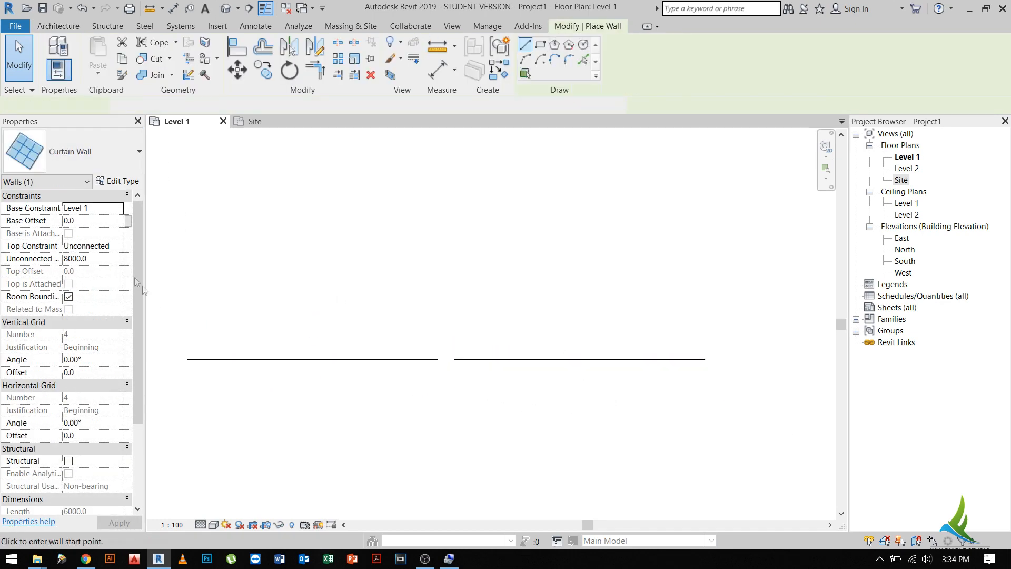
left_click(79, 152)
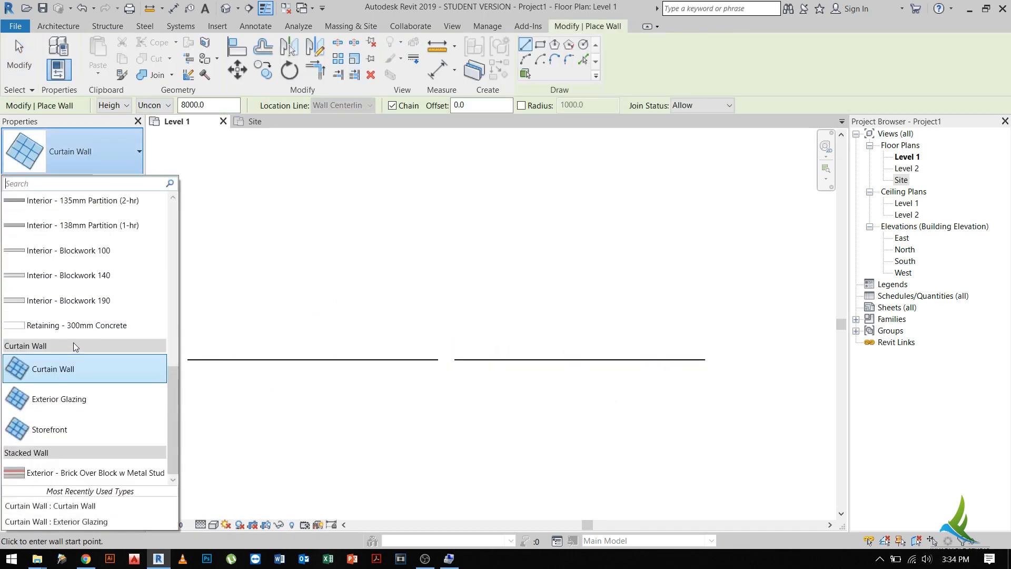
left_click(47, 434)
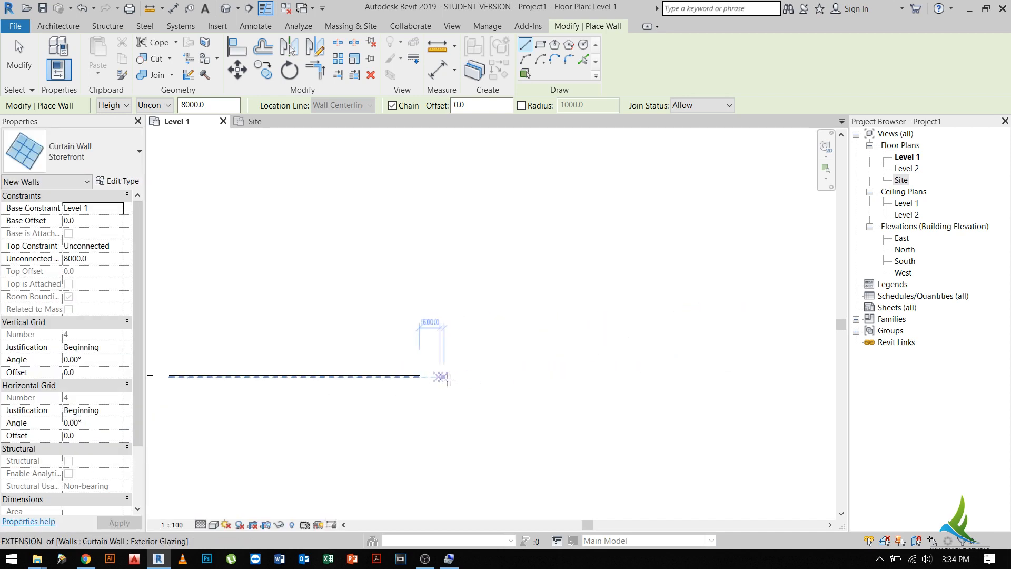
left_click(447, 377)
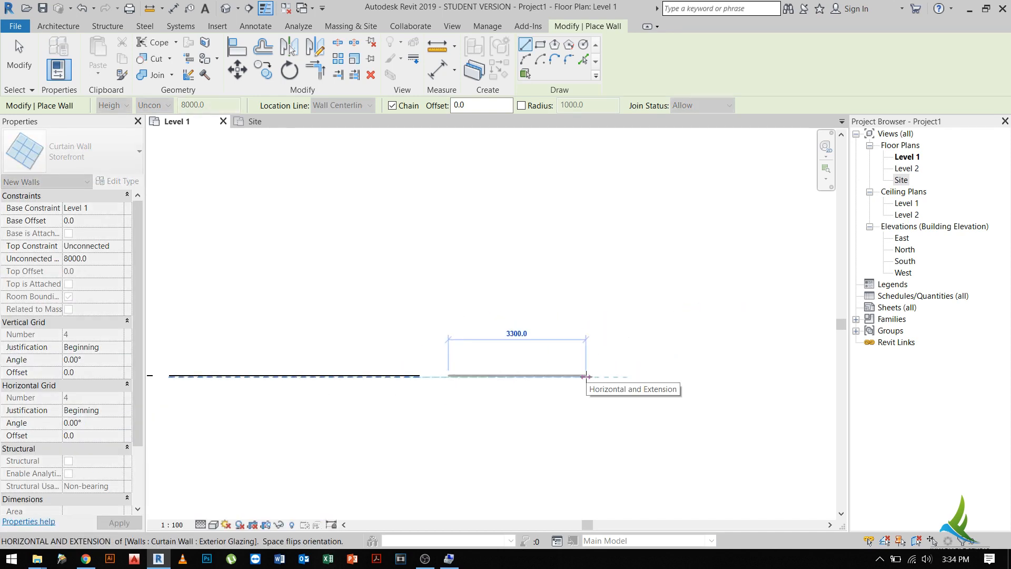
type("6m")
key("Return")
key("Escape")
key("Escape")
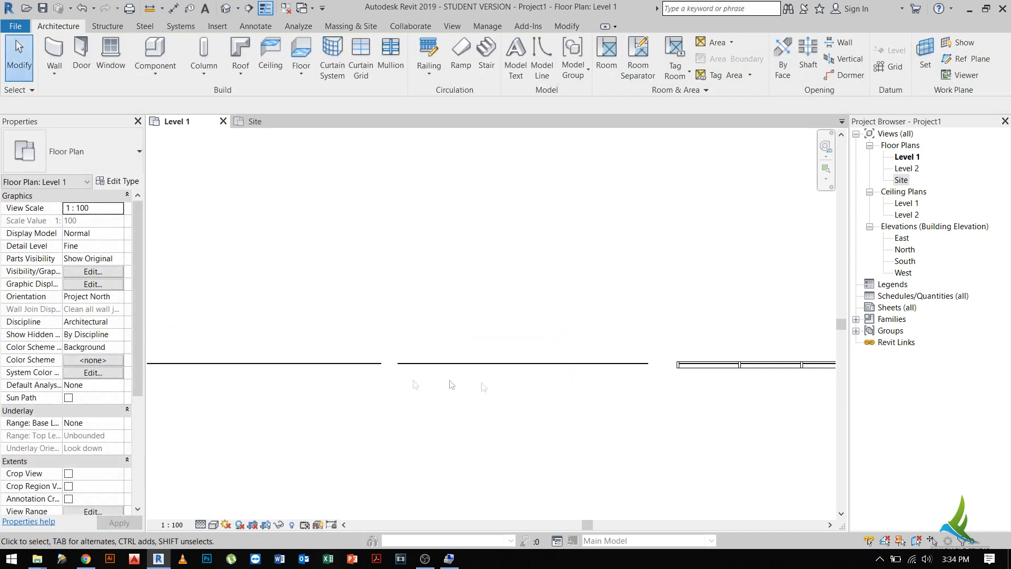
- Examine the Storefront wall's grids and mullions in plan against the Exterior Glazing wall
left_click_drag(457, 329, 535, 398)
key("Escape")
middle_click_drag(699, 358, 556, 393)
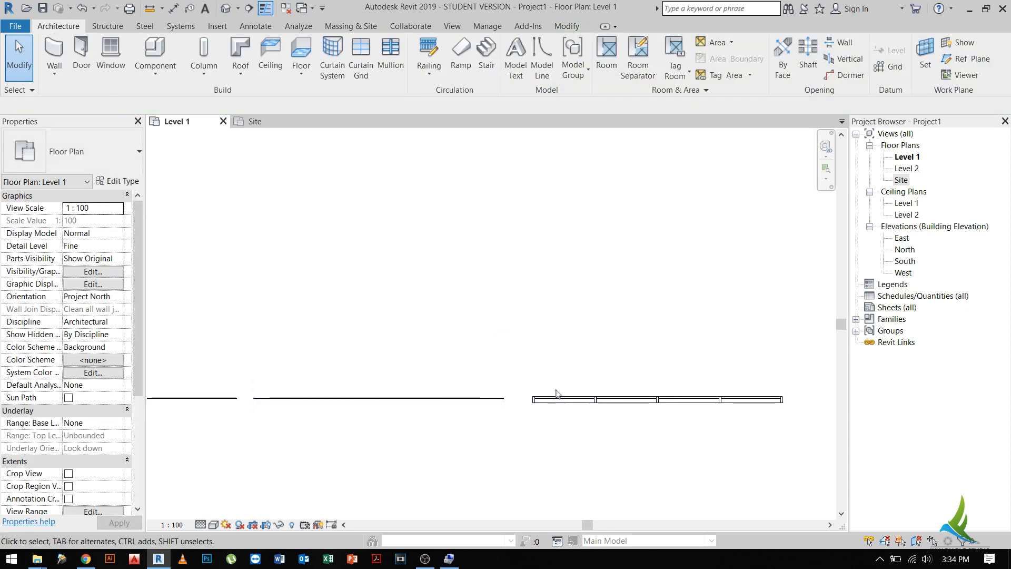
scroll(555, 393, "up", 4)
left_click_drag(559, 336, 662, 445)
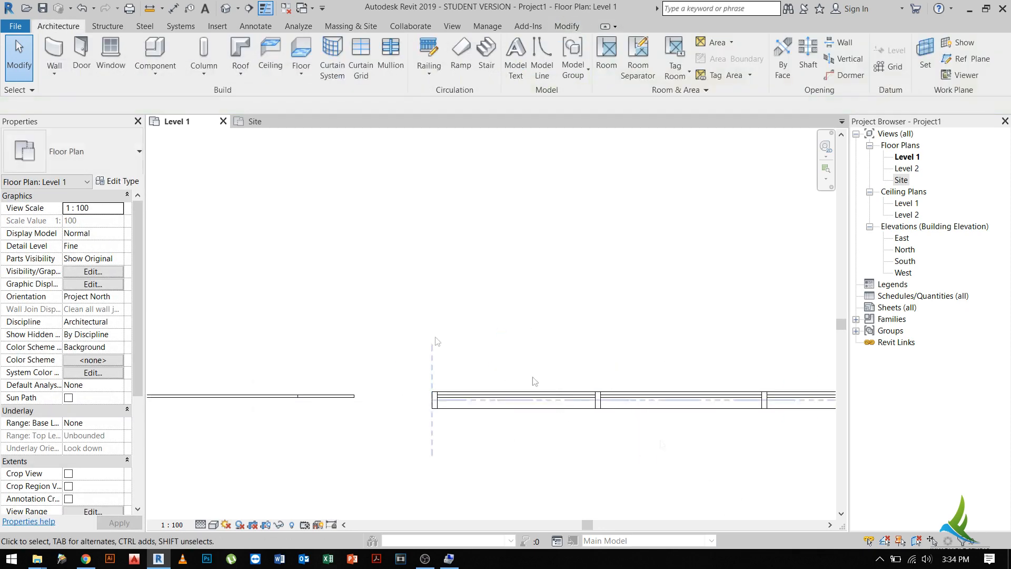
- Open the default 3D view and change its visual style to show the curtain walls with filled surfaces
left_click(225, 8)
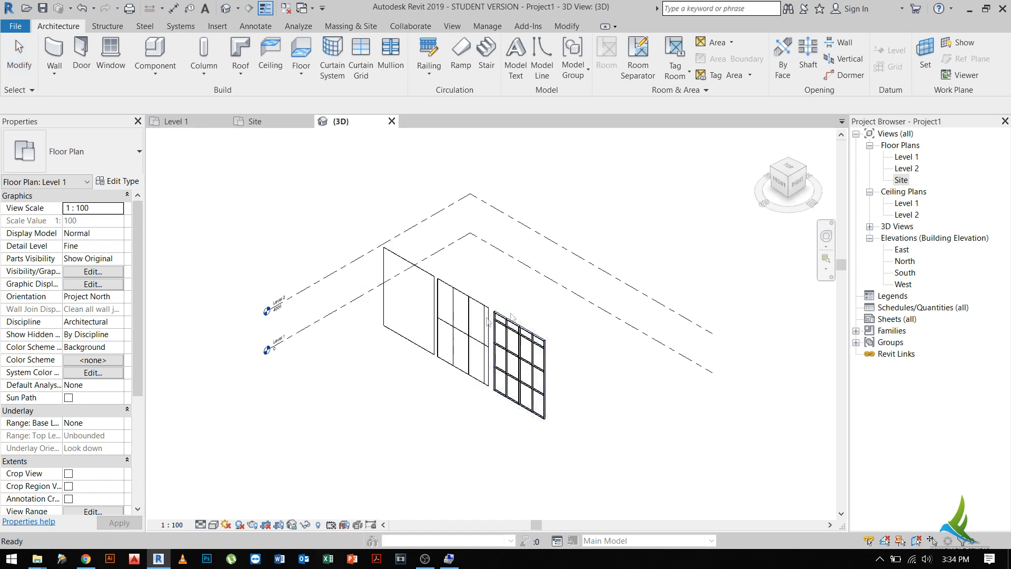
left_click(213, 529)
left_click(221, 499)
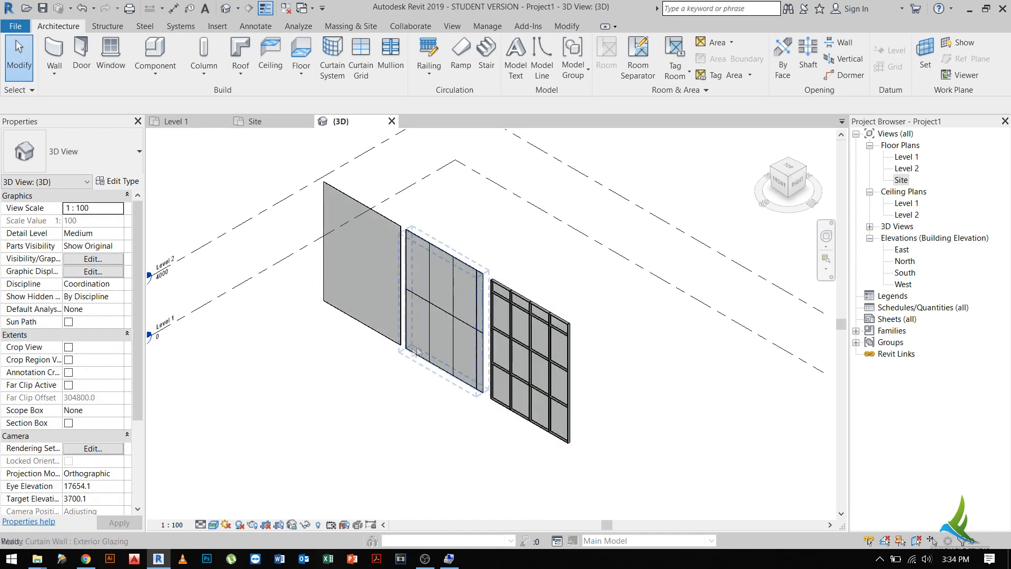
- Compare the panels, grids and mullions of the three curtain walls in the 3D view
scroll(310, 284, "up", 3)
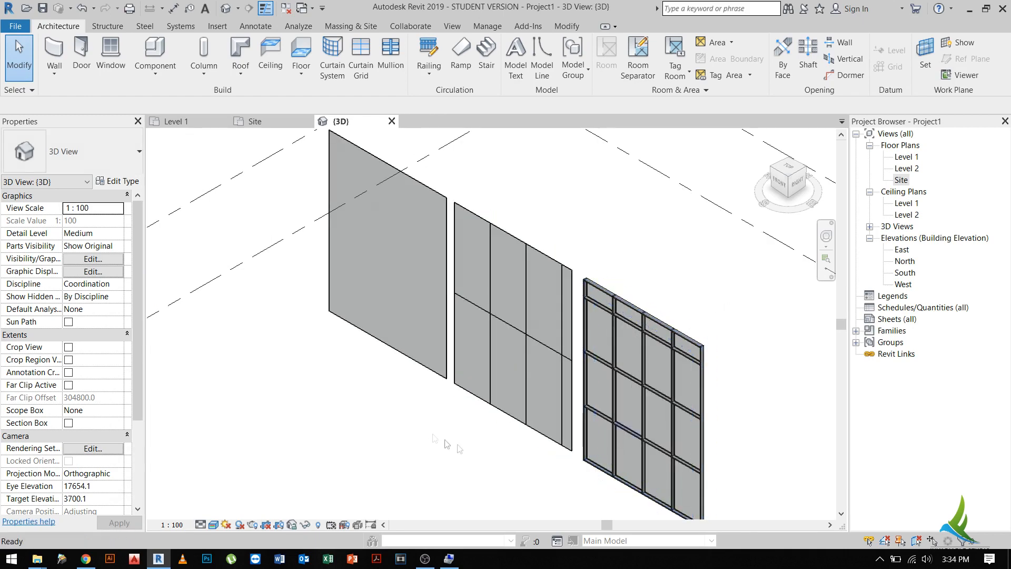
scroll(475, 452, "up", 2)
left_click(521, 258)
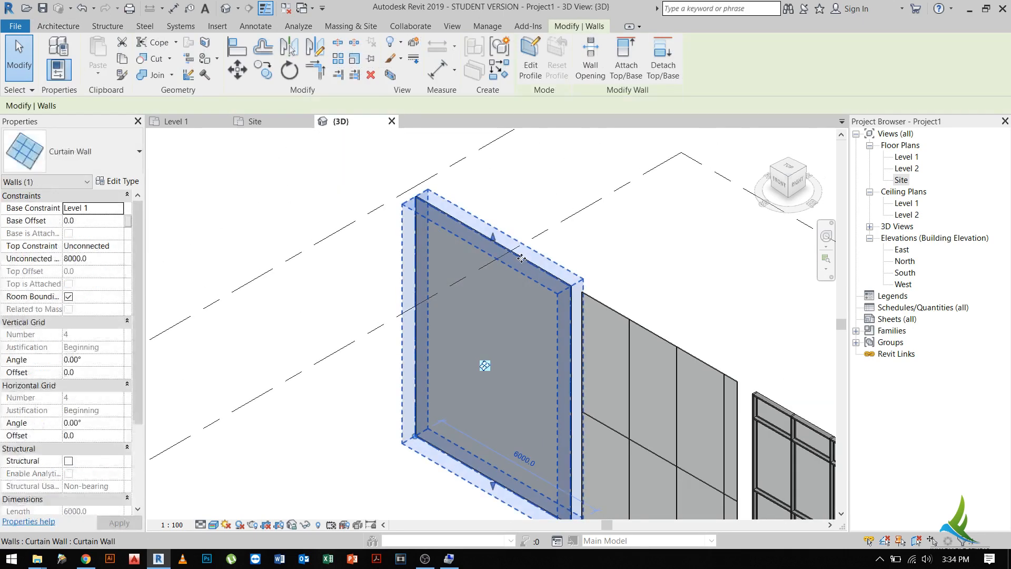
scroll(521, 258, "down", 3)
left_click_drag(333, 155, 753, 523)
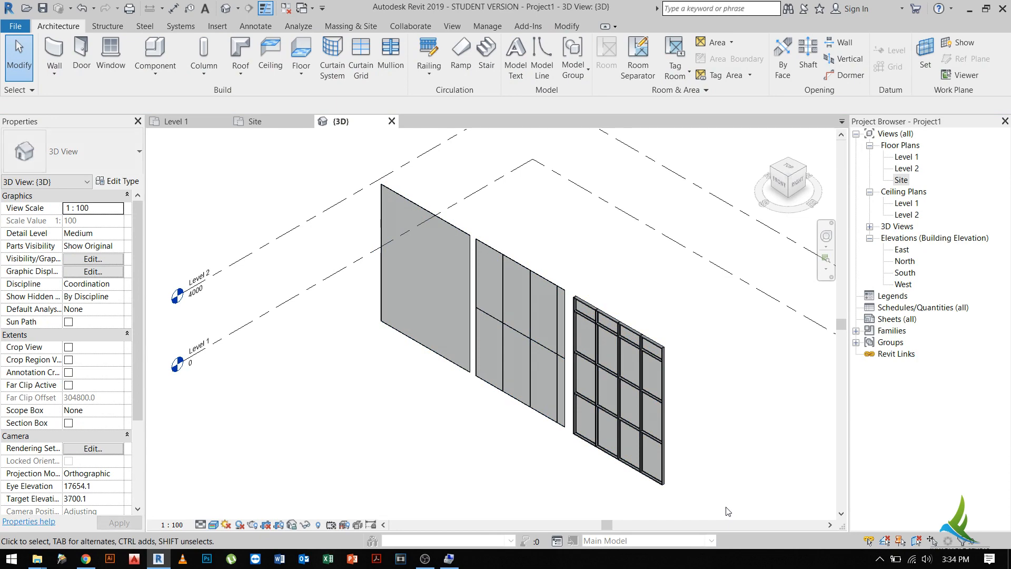
- Set the top constraint of all three curtain walls to Up to level: Level 2
left_click(602, 316)
left_click(502, 250, "ctrl")
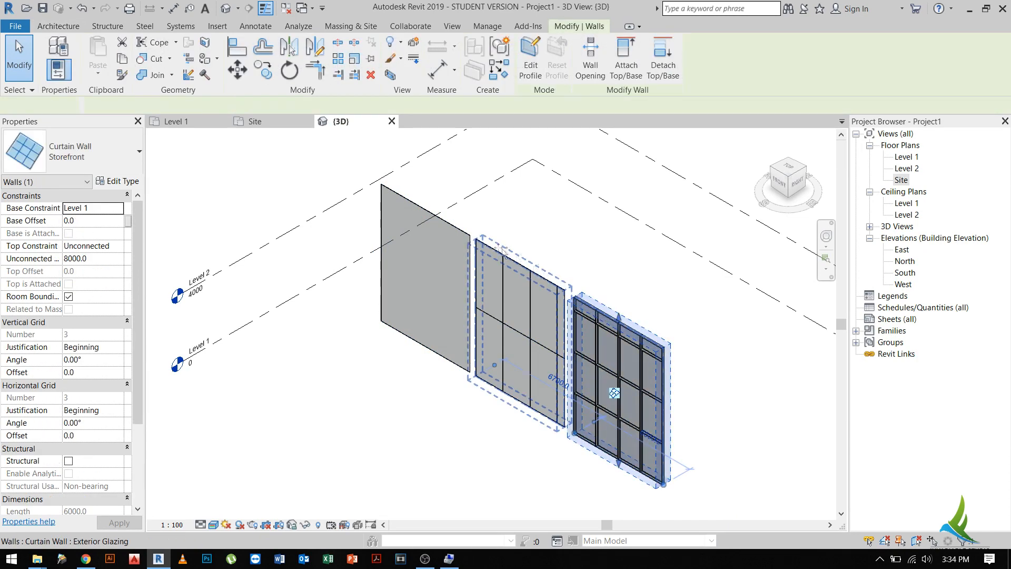
left_click(421, 263, "ctrl")
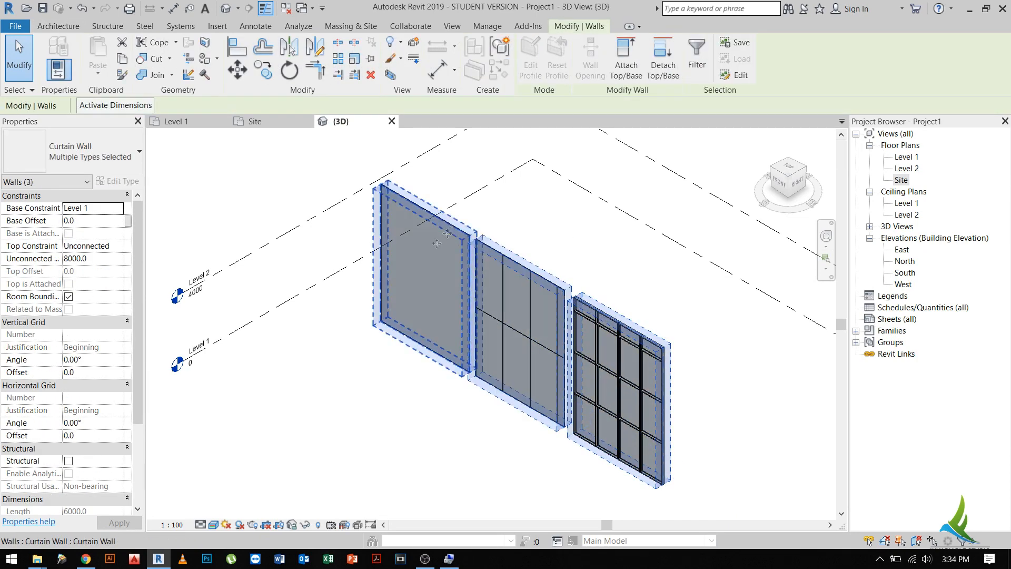
left_click(120, 245)
left_click(111, 279)
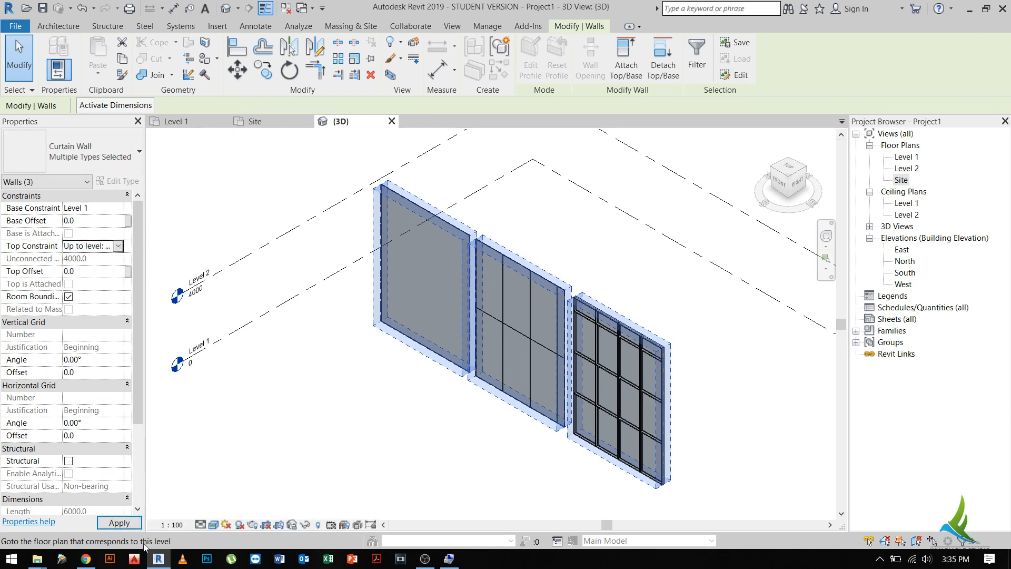
key("Escape")
- Examine the three shortened curtain walls up close, including a grid line of the Storefront wall
scroll(586, 388, "up", 5)
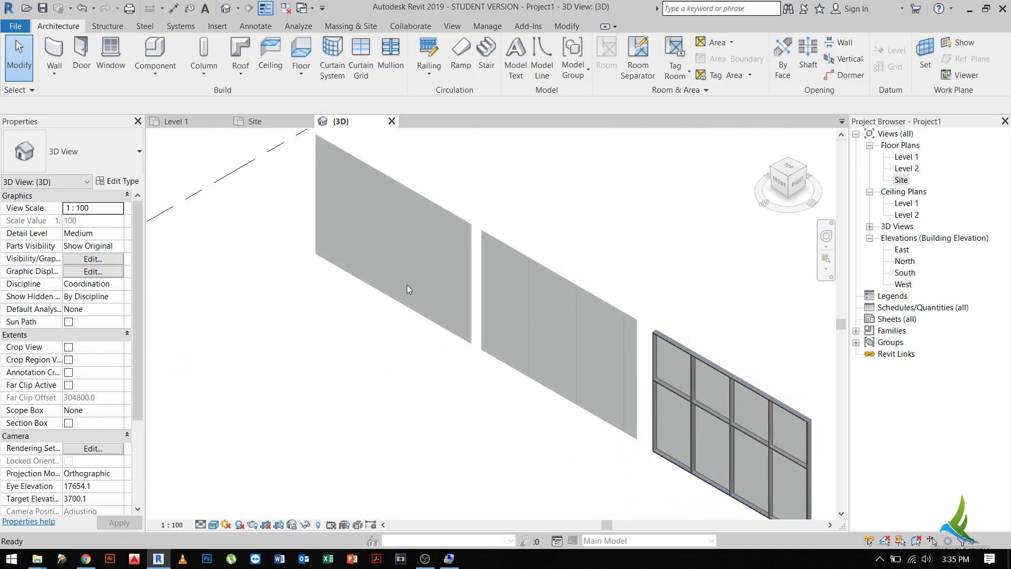
middle_click_drag(500, 423, 379, 263, "shift")
left_click(376, 257)
middle_click_drag(535, 296, 462, 197)
key("Escape")
middle_click_drag(730, 434, 479, 295)
scroll(527, 302, "up", 6)
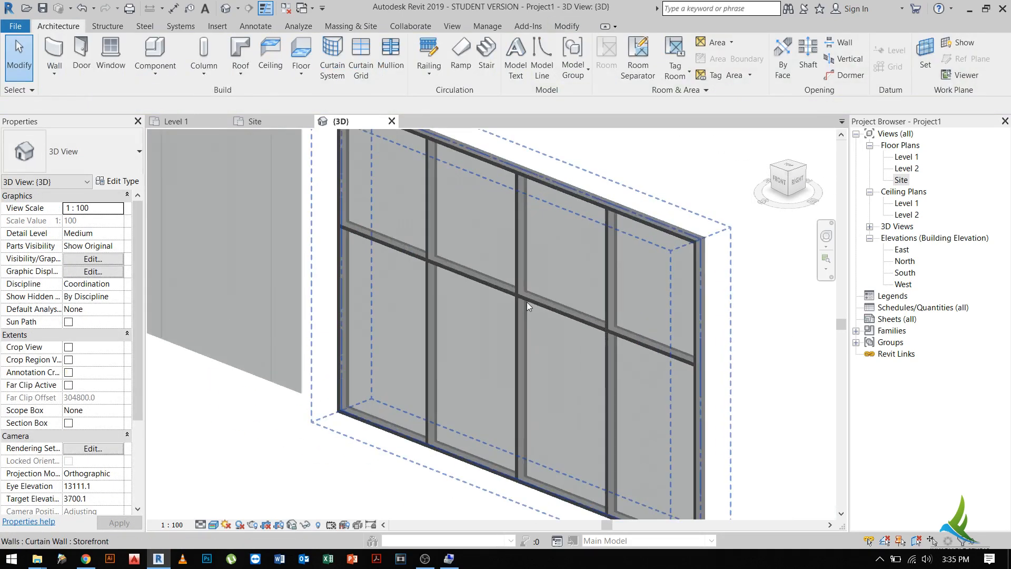
left_click(545, 285)
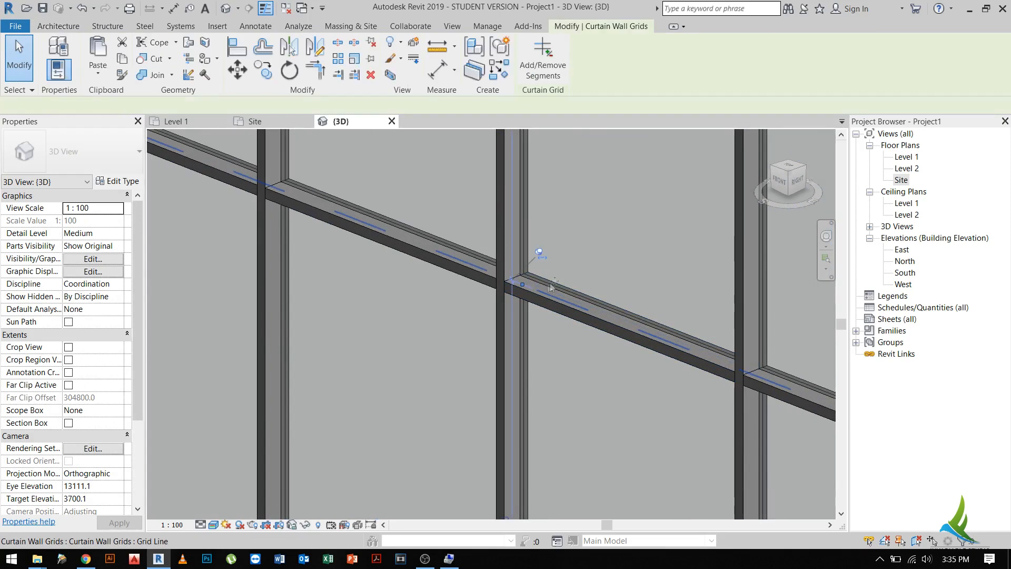
scroll(545, 284, "down", 5)
key("Escape")
- Delete the plain Curtain Wall and the Exterior Glazing wall, keeping only the Storefront wall
scroll(556, 344, "down", 2)
middle_click_drag(556, 345, 721, 430)
scroll(698, 420, "down", 2)
left_click_drag(640, 476, 407, 321)
key("Delete")
middle_click_drag(789, 453, 582, 376)
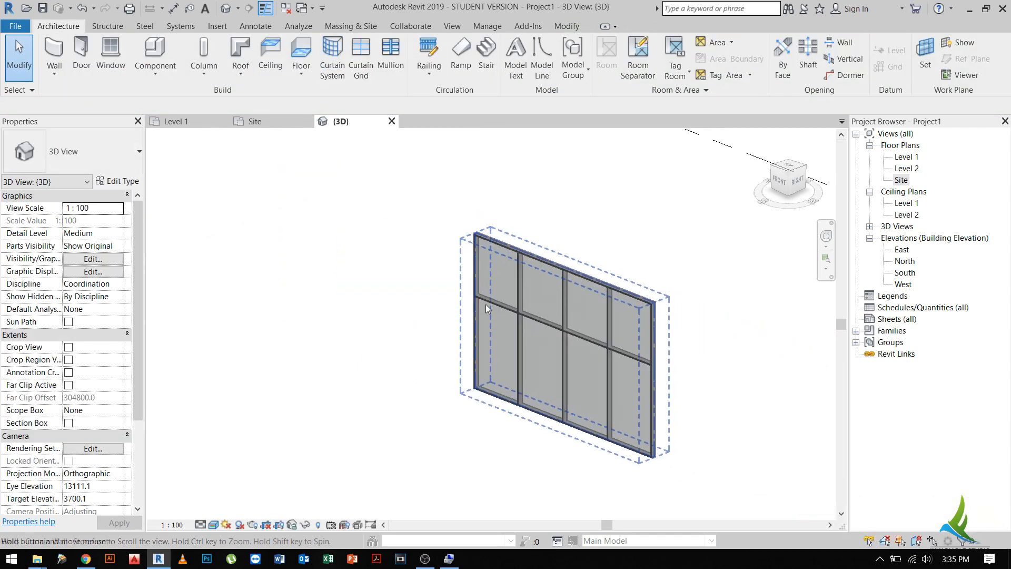
- Inspect the Storefront wall from its front-left side and select the leftmost segment of the horizontal mullion
scroll(602, 411, "up", 2)
left_click(470, 200)
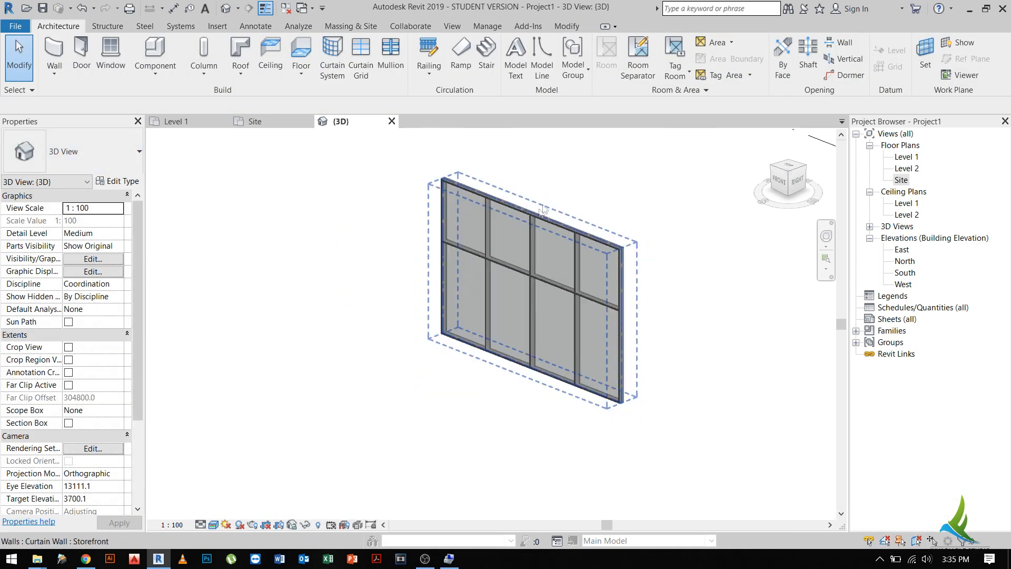
scroll(462, 292, "down", 1)
mouse_move(461, 292)
middle_mouse_down("shift")
mouse_move(474, 300)
mouse_move(462, 308)
middle_mouse_up("shift")
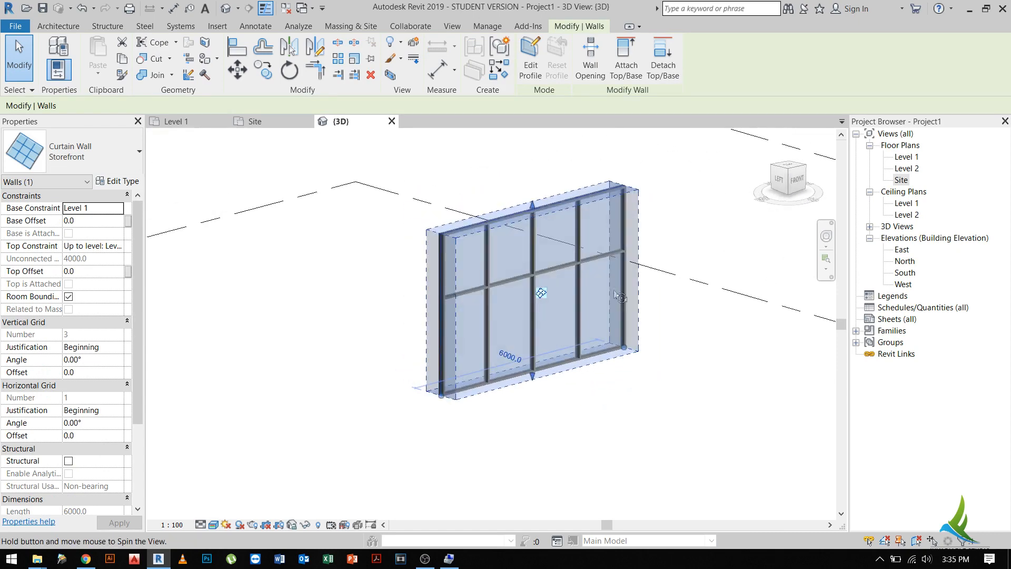
key("Escape")
scroll(462, 308, "up", 3)
scroll(431, 311, "up", 3)
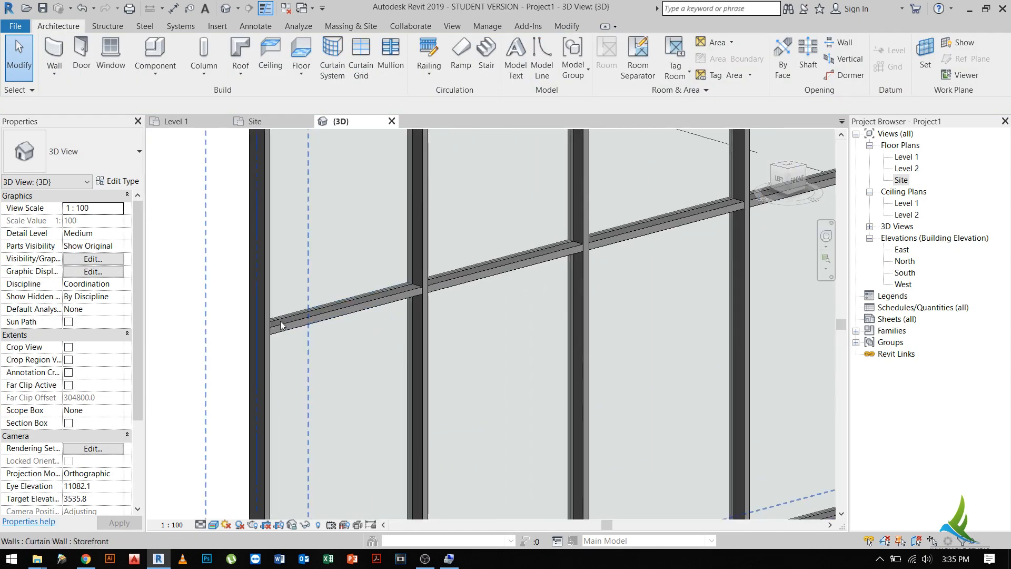
left_click(302, 321)
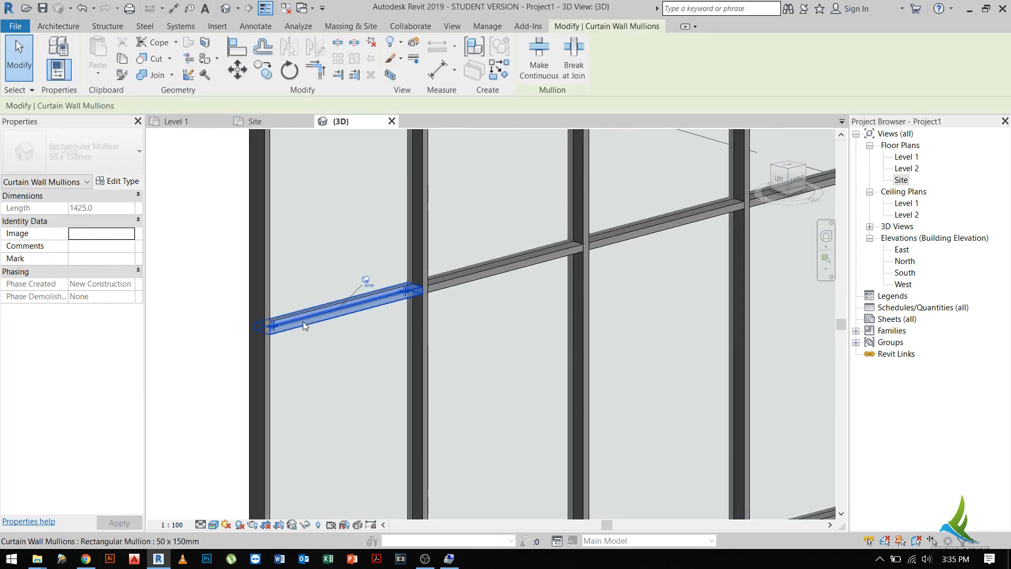
- Deselect the mullion and cycle through the overlapping elements at the leftmost horizontal mullion to select the horizontal grid line
left_click(423, 206)
key("Escape")
scroll(424, 206, "down", 2)
middle_click_drag(424, 207, 384, 261)
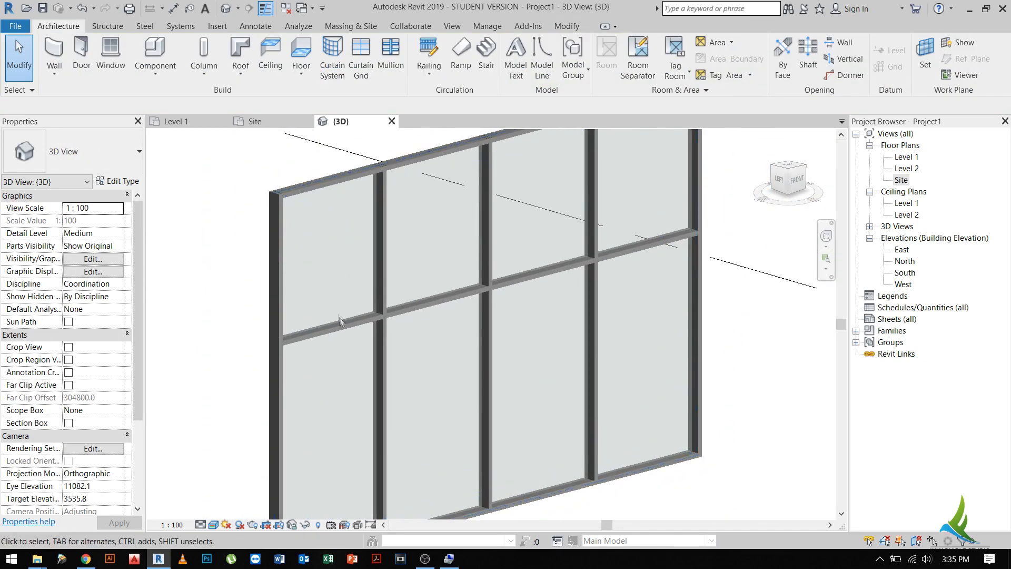
key("Tab")
key("Tab")
key("Tab")
key("Tab")
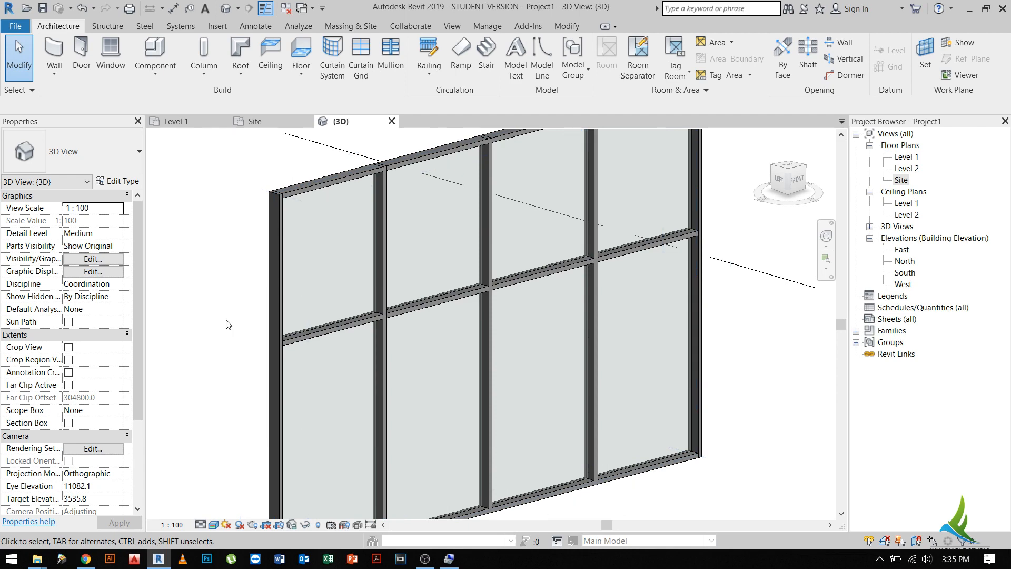
key("Tab")
key("Tab")
key("Tab")
key("Tab")
key("Tab")
key("Tab")
key("Tab")
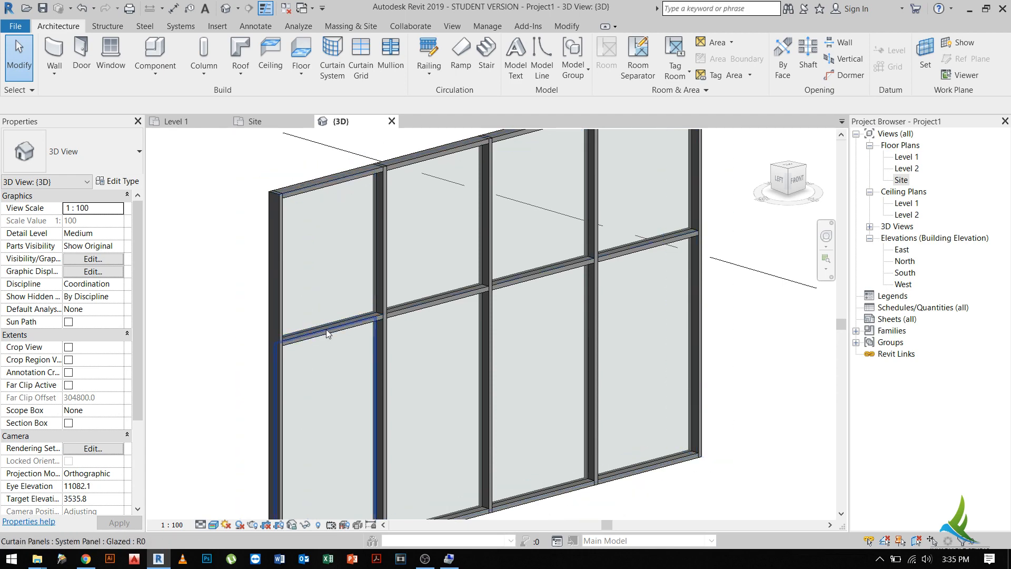
key("Tab")
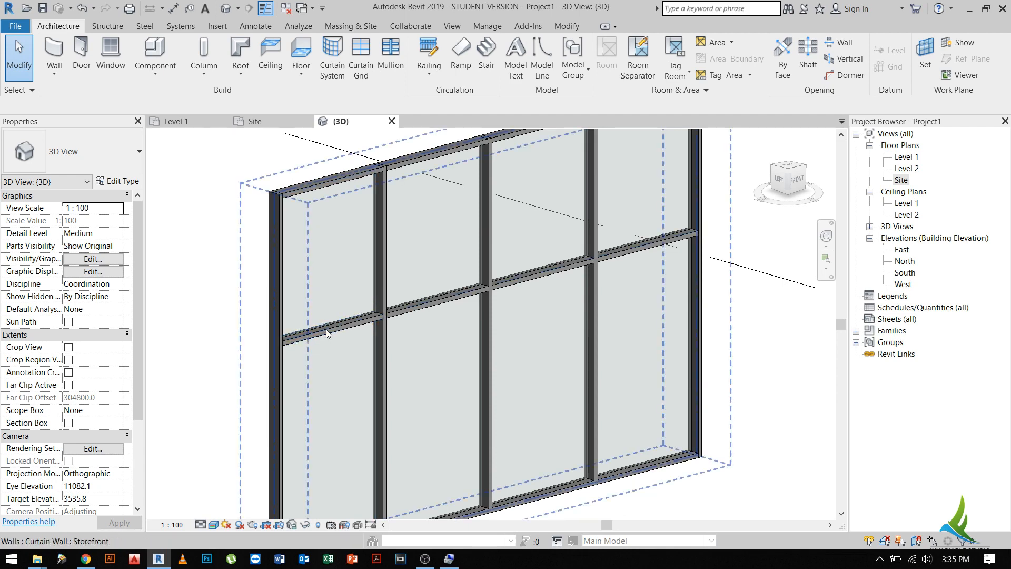
key("Tab")
left_click(326, 333)
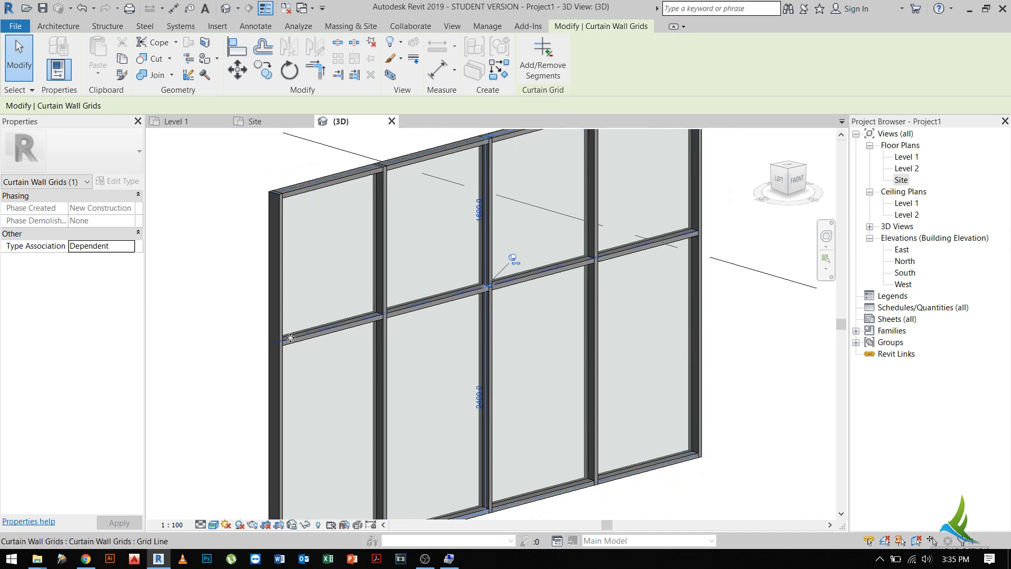
- Compare the leftmost horizontal mullion segment with its underlying grid line by selecting each in turn and checking its category
key("Escape")
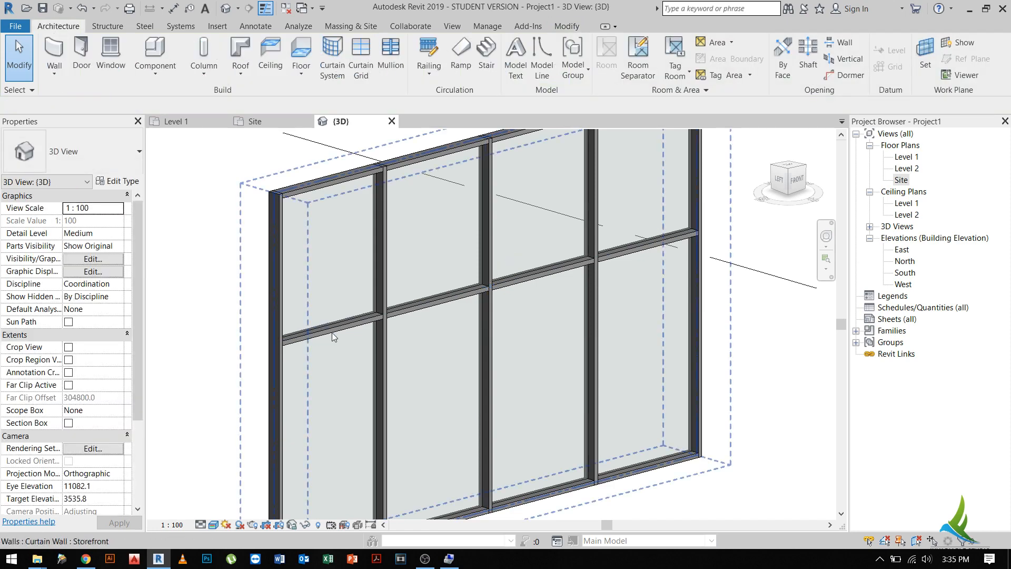
left_click(330, 327)
scroll(329, 327, "up", 1)
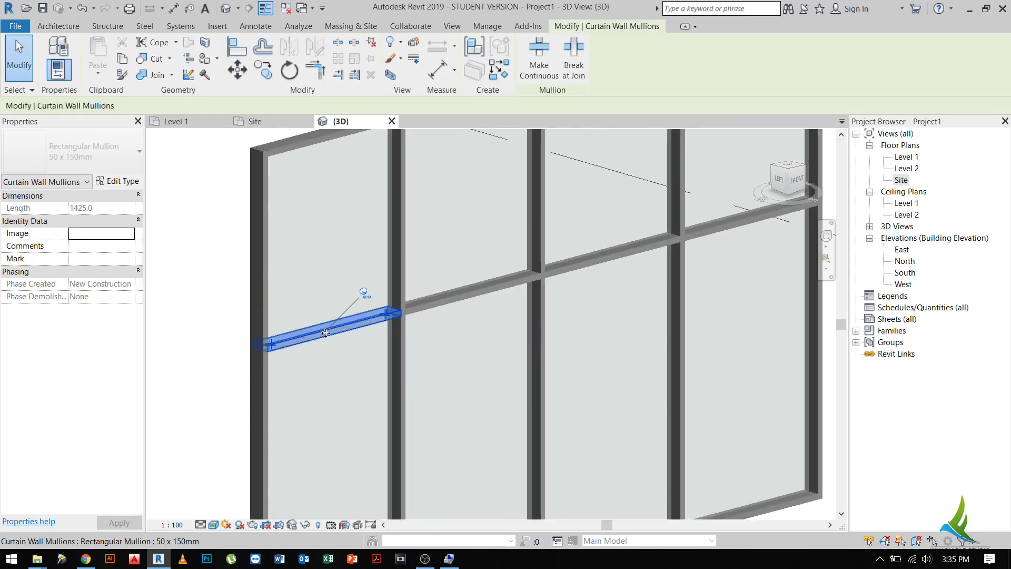
left_click(84, 182)
left_click(84, 181)
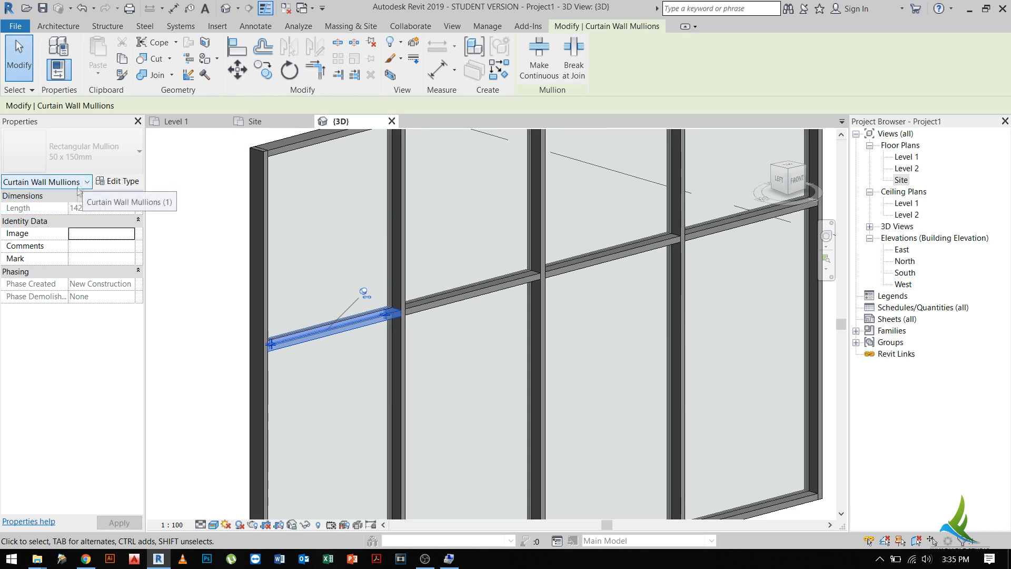
key("Escape")
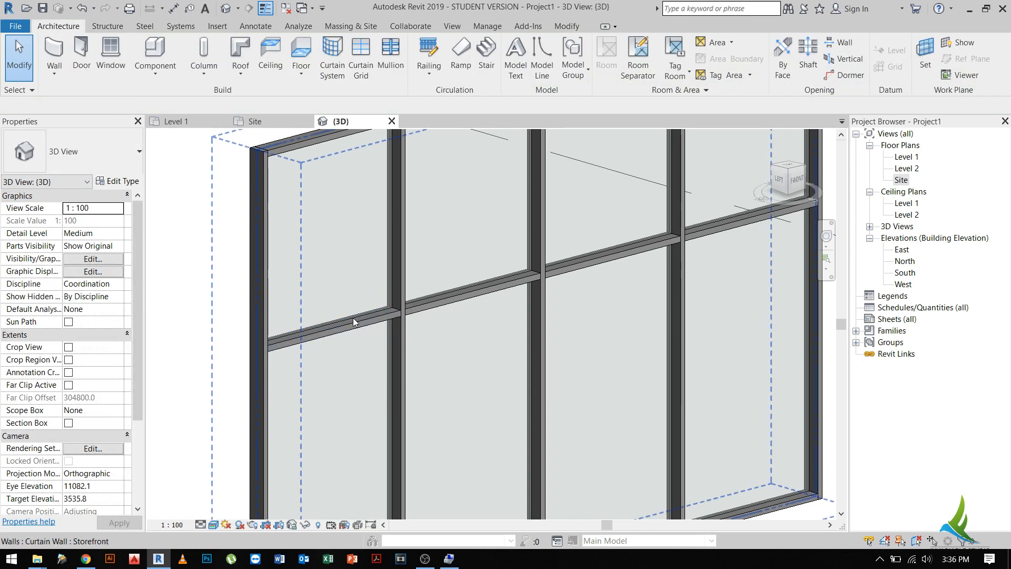
key("Tab")
left_click(351, 320)
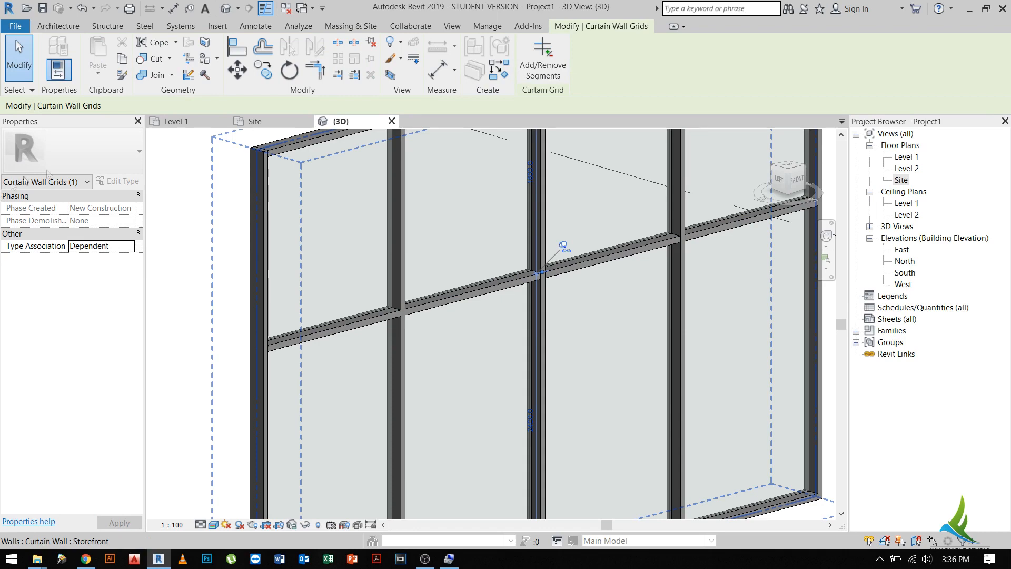
key("Escape")
scroll(411, 221, "down", 3)
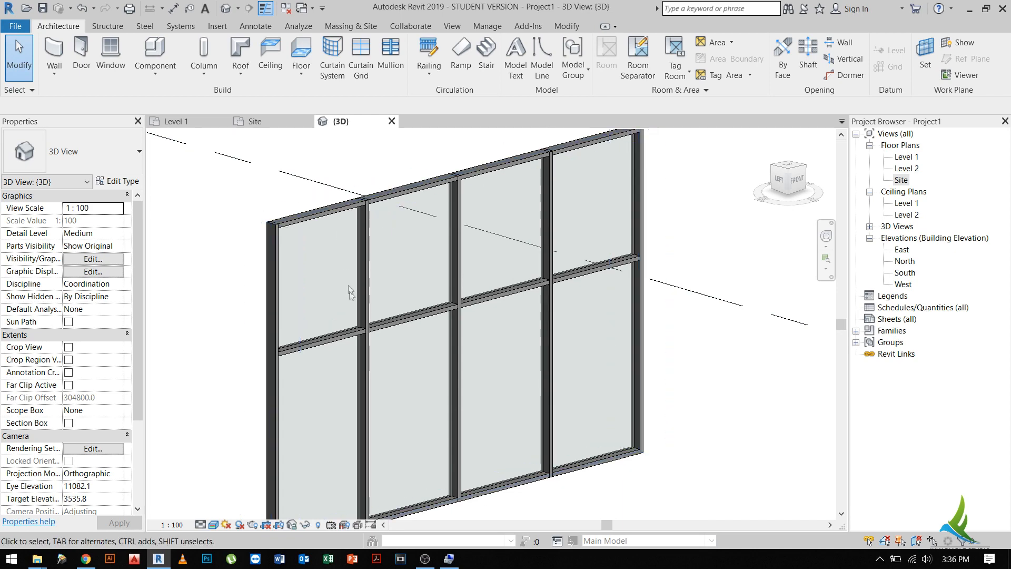
- Open the South elevation and place an aligned dimension between the Storefront wall's base and its horizontal grid line
middle_click_drag(404, 365, 394, 327)
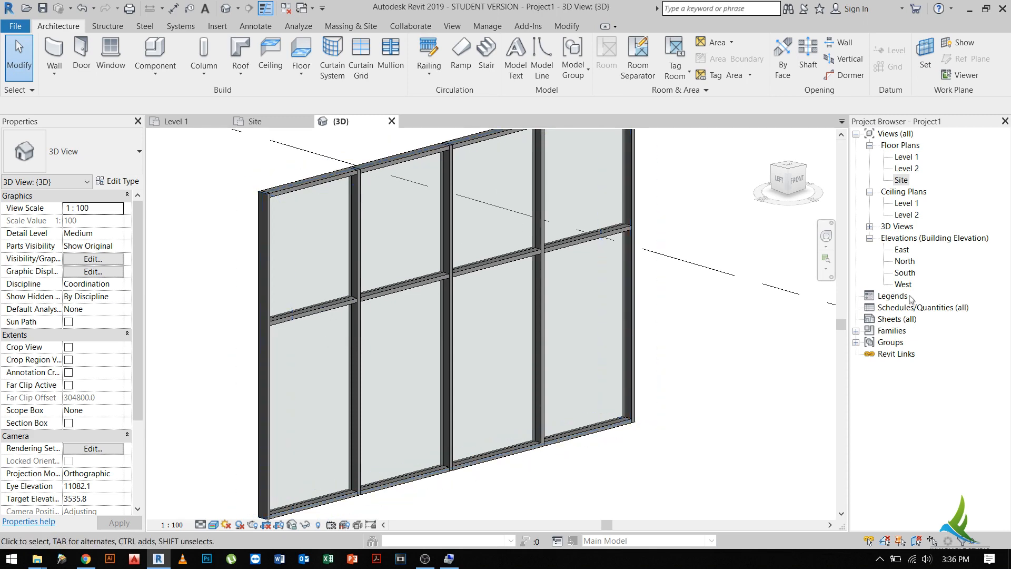
double_click(903, 273)
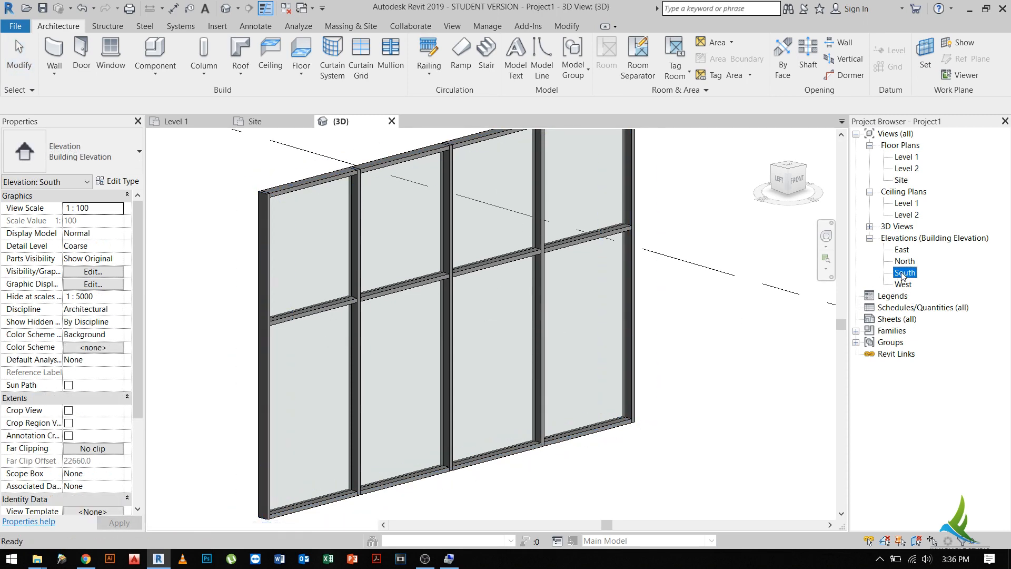
key("d")
key("i")
left_click(493, 326)
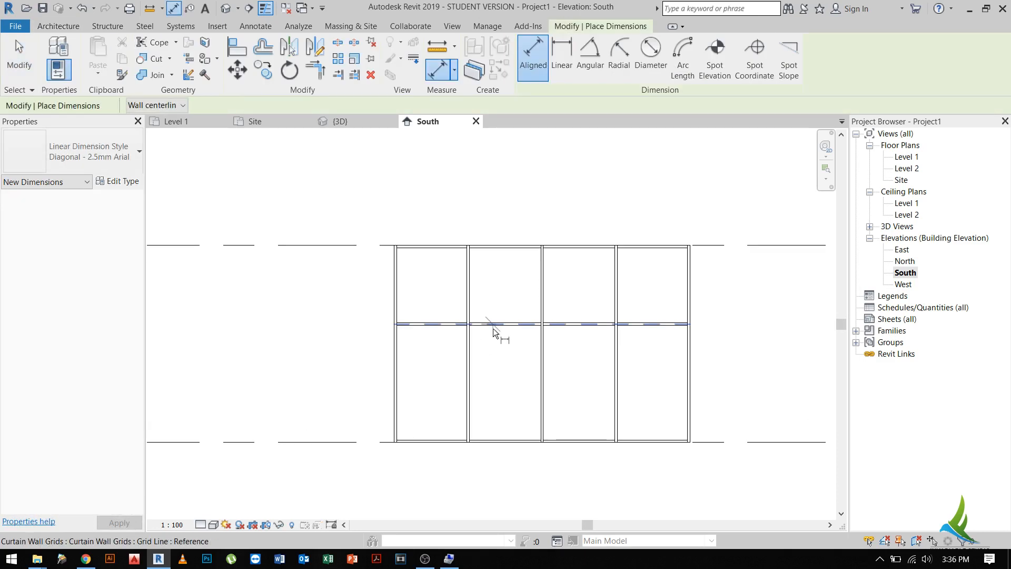
left_click(494, 442)
left_click(375, 422)
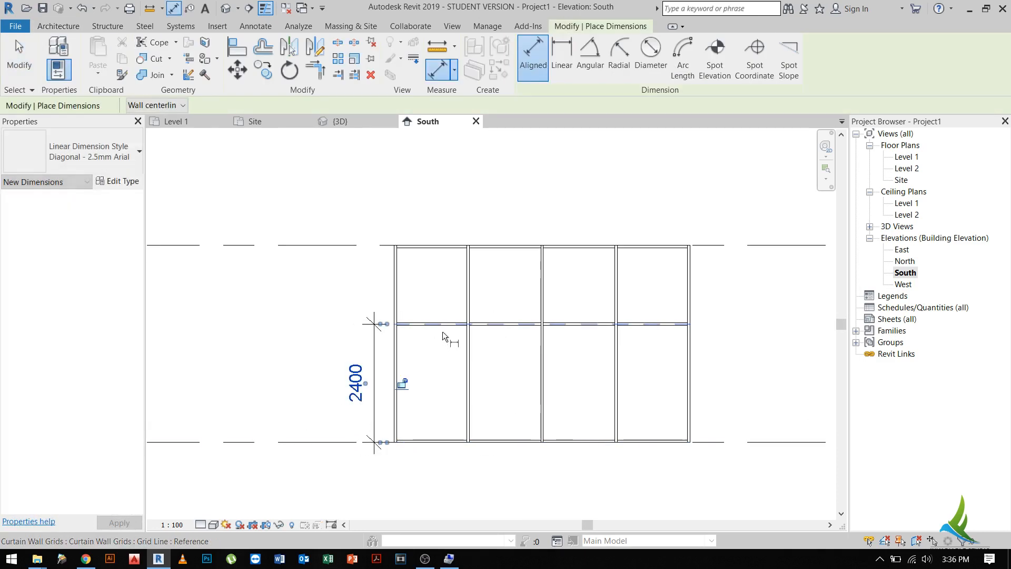
- Place an aligned dimension between the first and second interior vertical grid lines of the Storefront wall
scroll(396, 281, "up", 2)
left_click(394, 282)
key("Escape")
key("Escape")
key("d")
key("i")
left_click(490, 297)
left_click(588, 304)
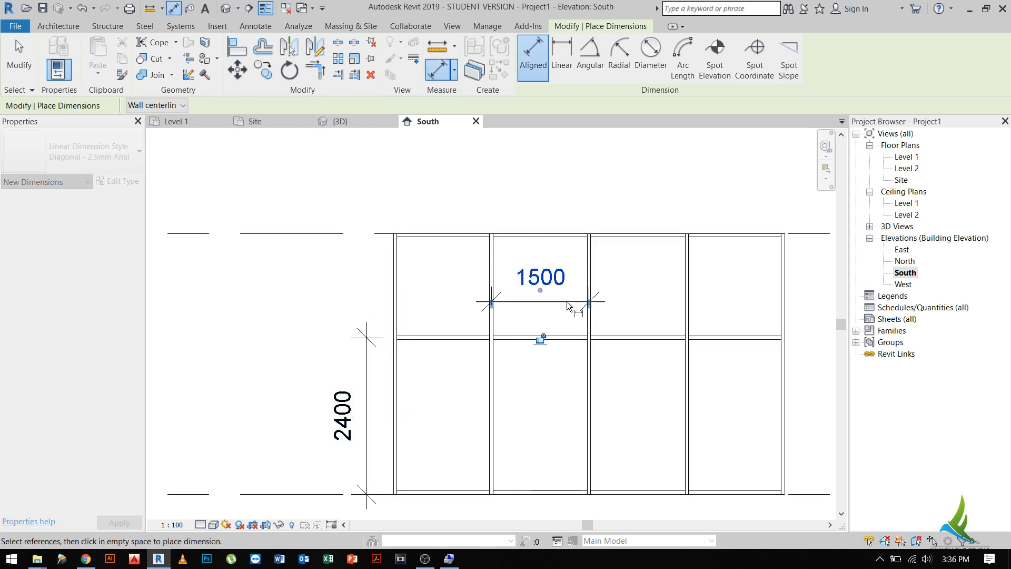
left_click(566, 301)
key("Escape")
key("Escape")
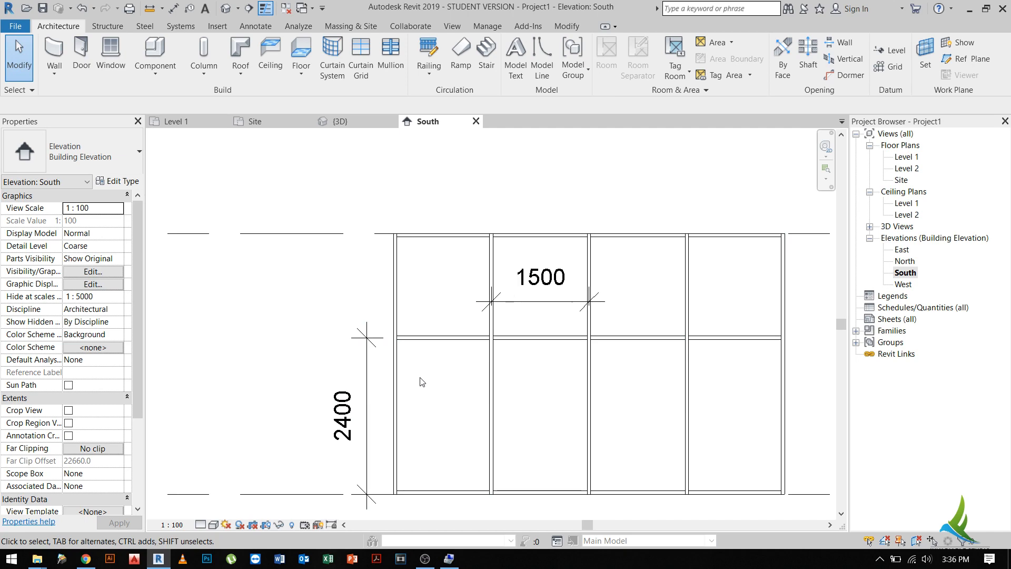
- Select the Storefront wall in the South elevation and open its type properties beside the wall
scroll(416, 349, "down", 5)
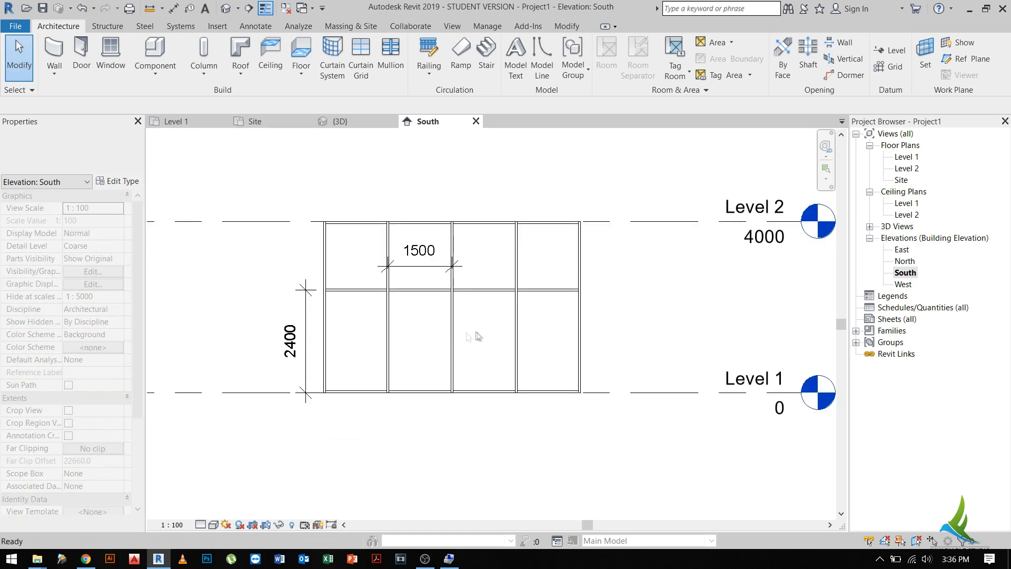
scroll(371, 321, "down", 2)
scroll(351, 306, "up", 2)
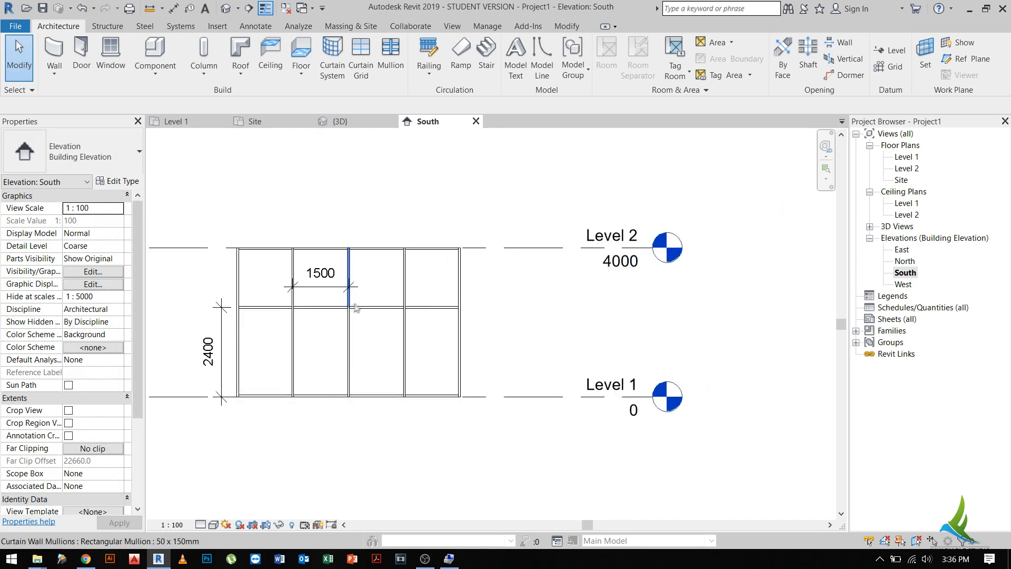
left_click(239, 268)
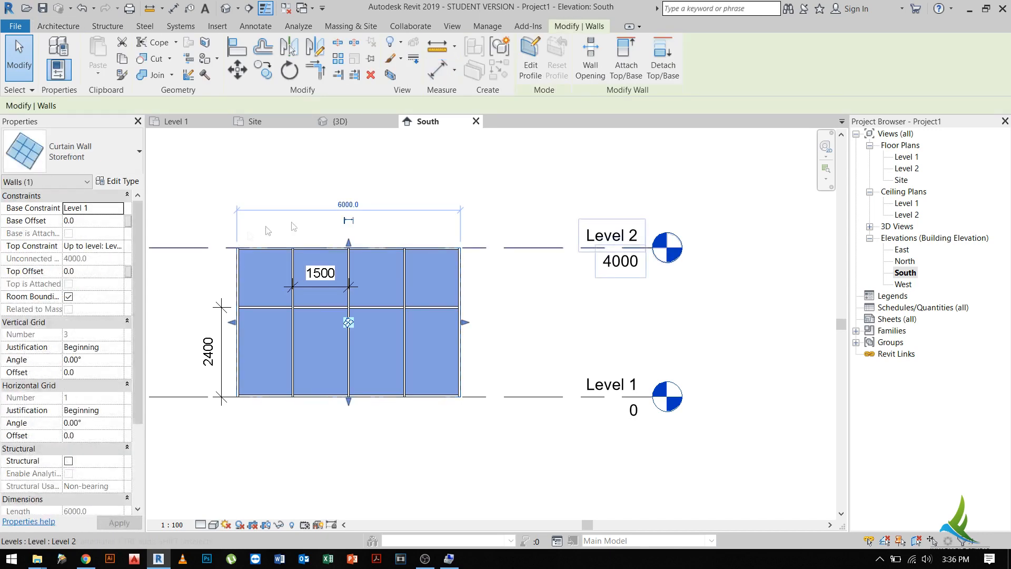
left_click(48, 182)
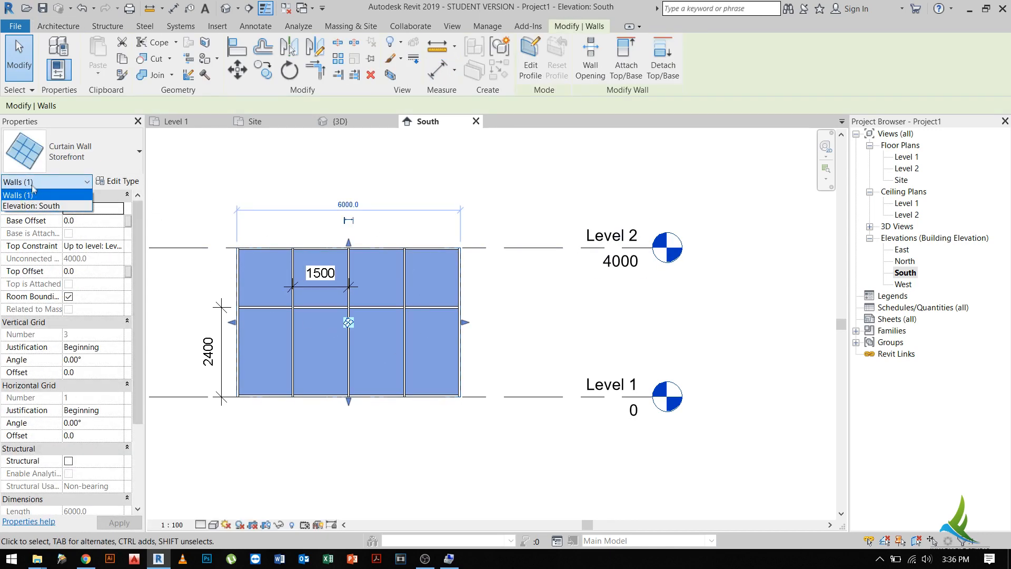
left_click(38, 194)
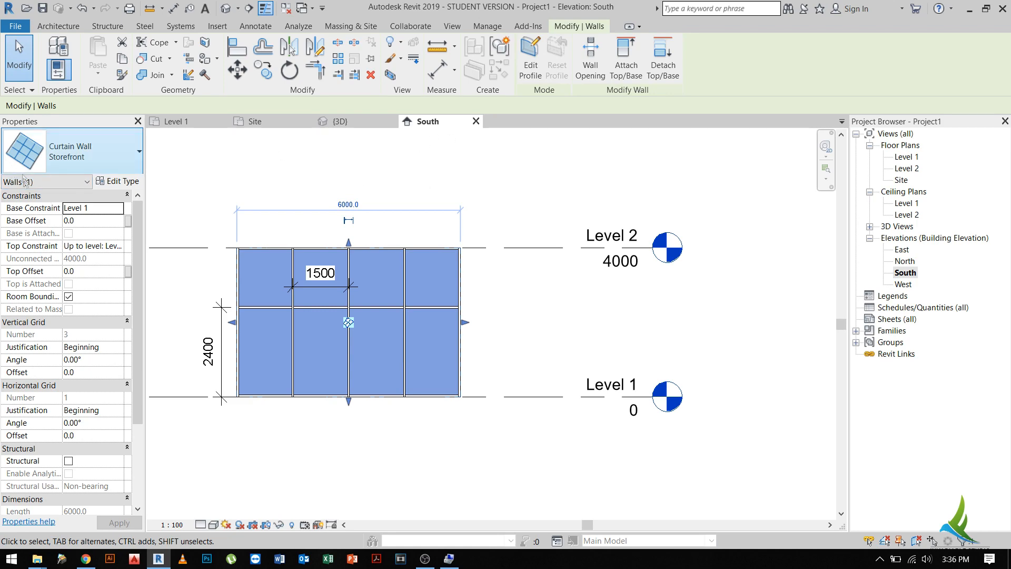
left_click(118, 182)
left_click_drag(808, 75, 647, 90)
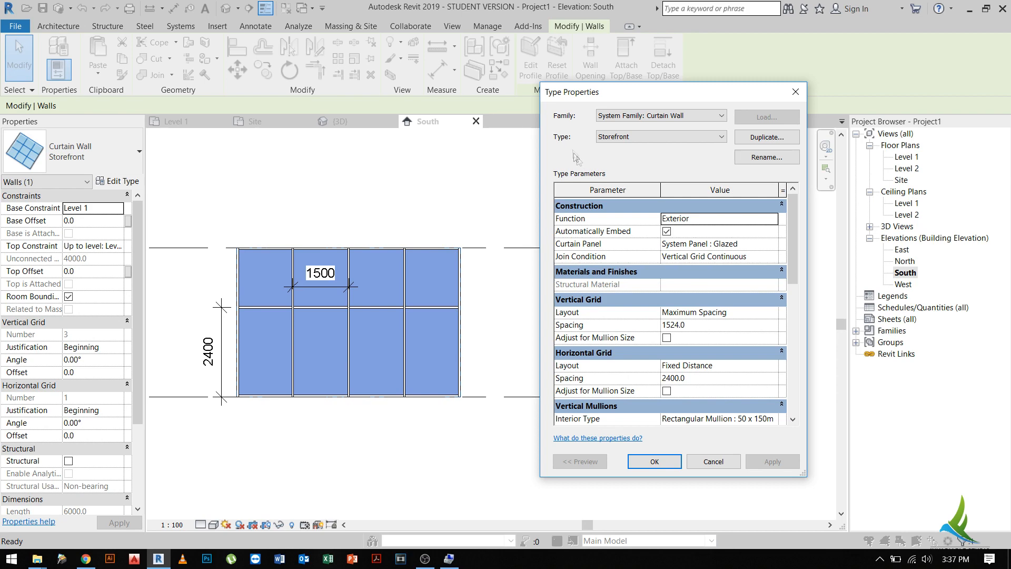
- Examine the Storefront type's construction and grid parameters, including the curtain panel choices and the join condition
left_click(582, 207)
left_click(583, 207)
left_click(658, 298)
left_click(658, 299)
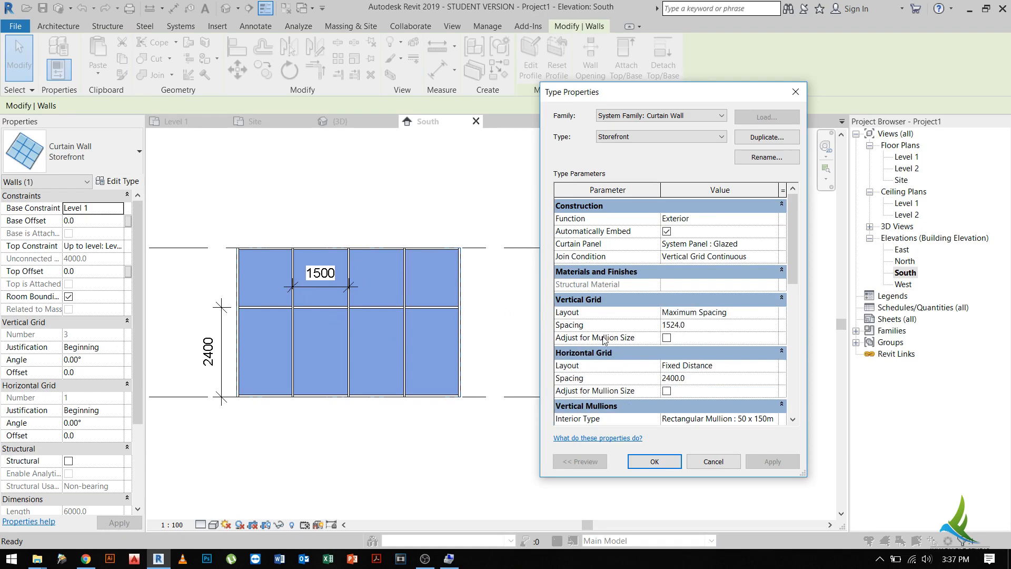
left_click(726, 353)
left_click(726, 352)
left_click(763, 244)
left_click(772, 243)
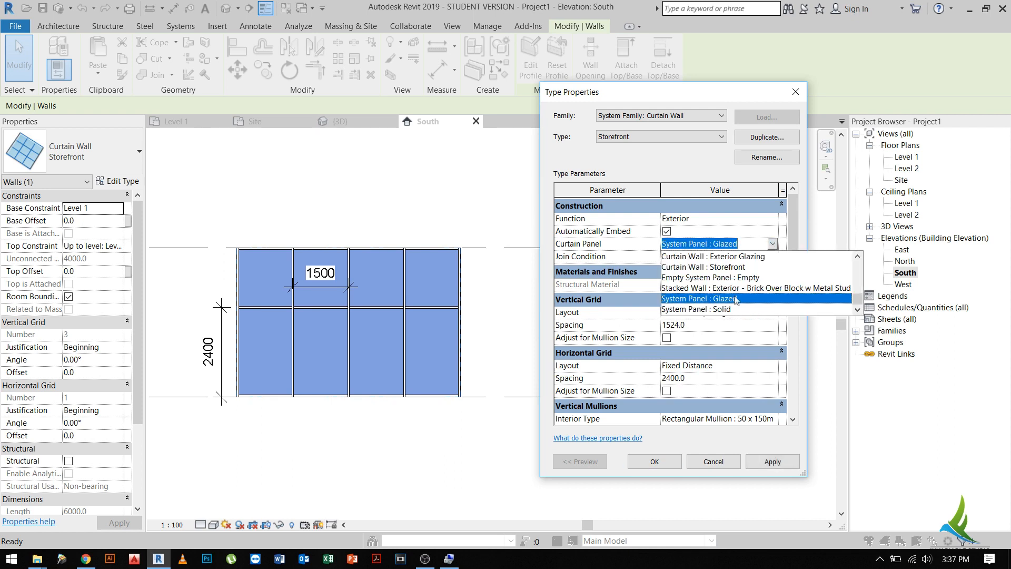
left_click(720, 278)
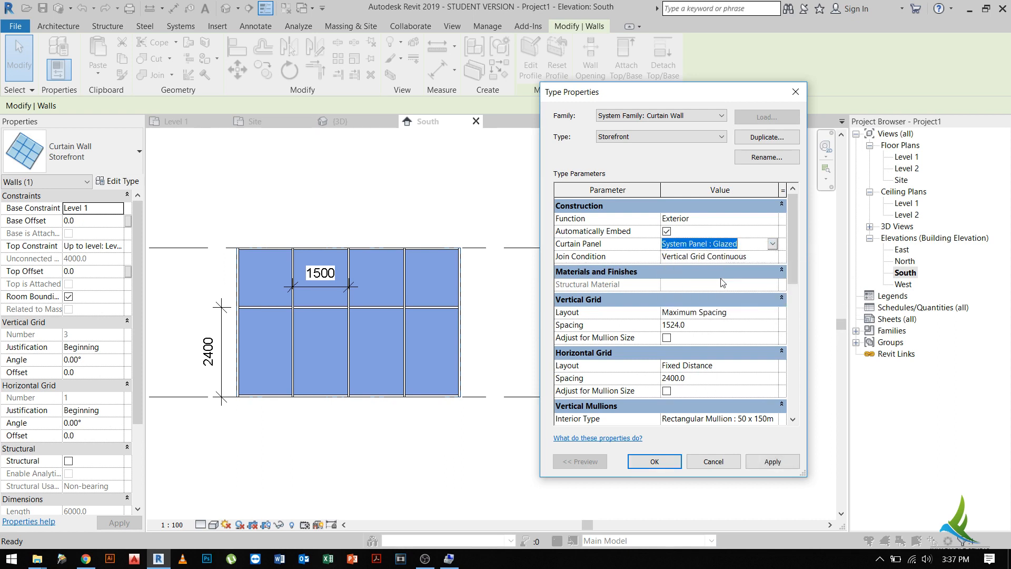
left_click(761, 258)
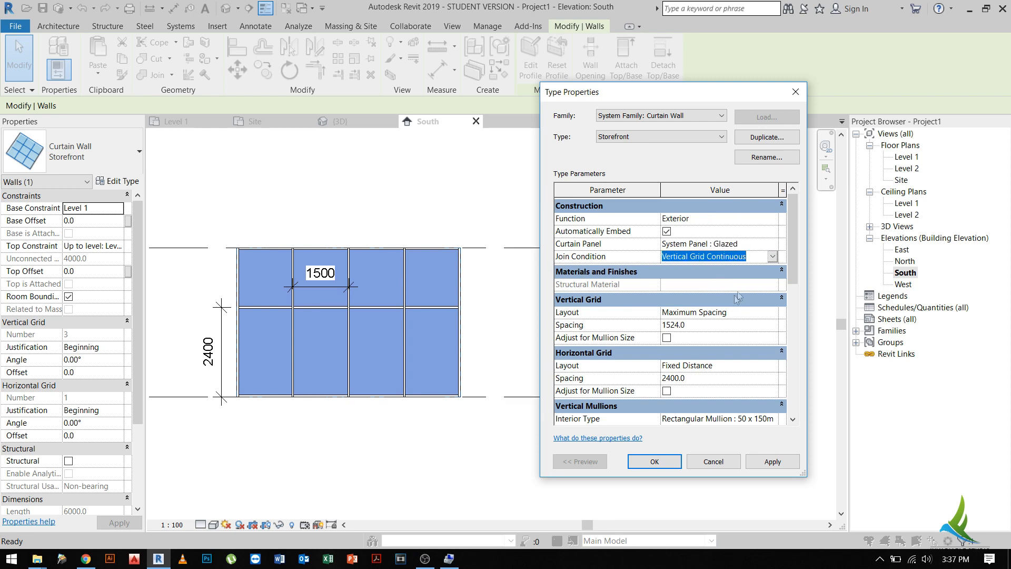
- Set the vertical grid spacing of the Storefront type to 1.6 m and apply it
left_click(702, 325)
type("1.6m")
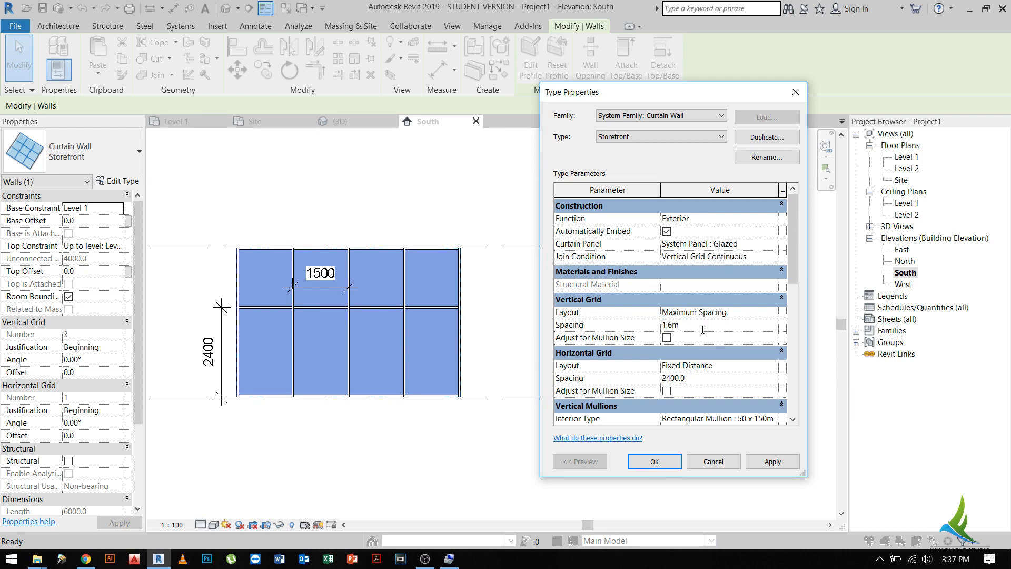
left_click(689, 340)
left_click(772, 461)
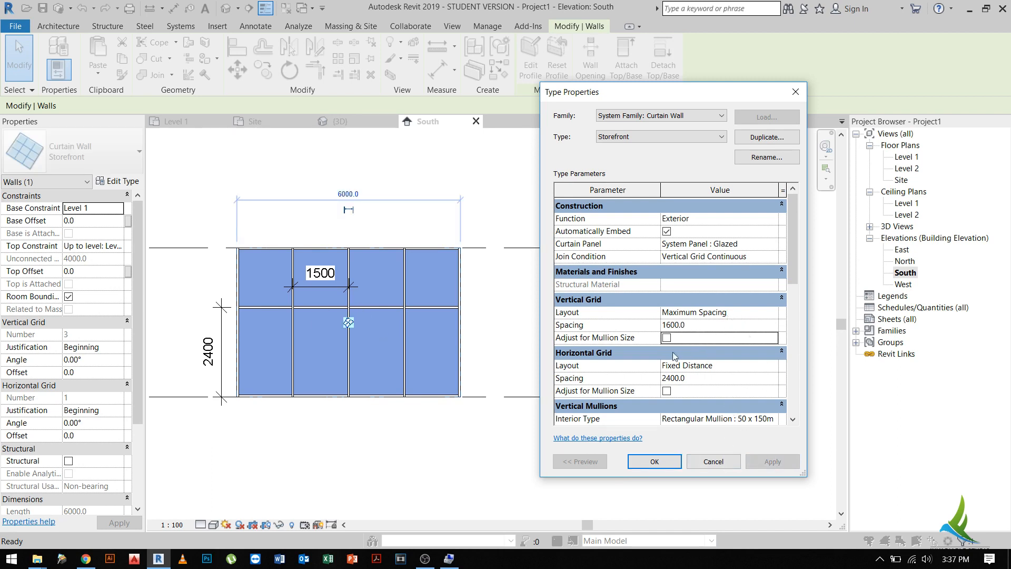
- Set the vertical grid layout of the Storefront type to Fixed Distance and apply it
left_click(776, 314)
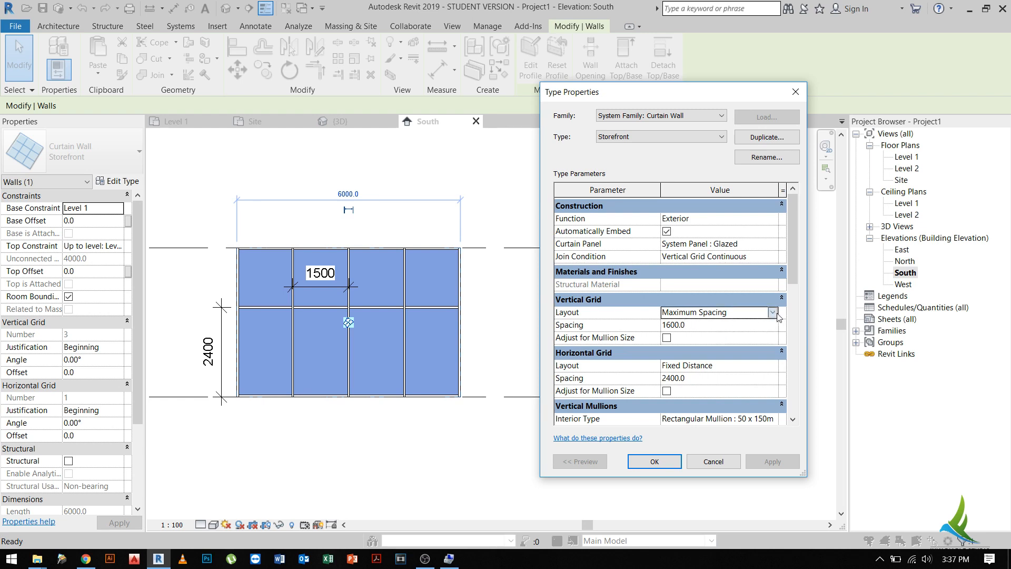
left_click(774, 312)
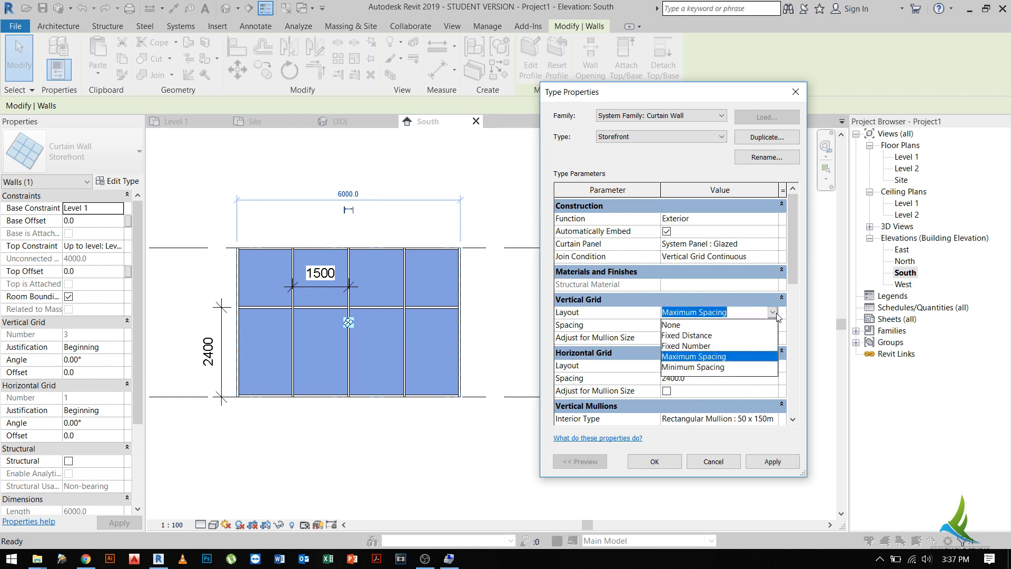
left_click(711, 336)
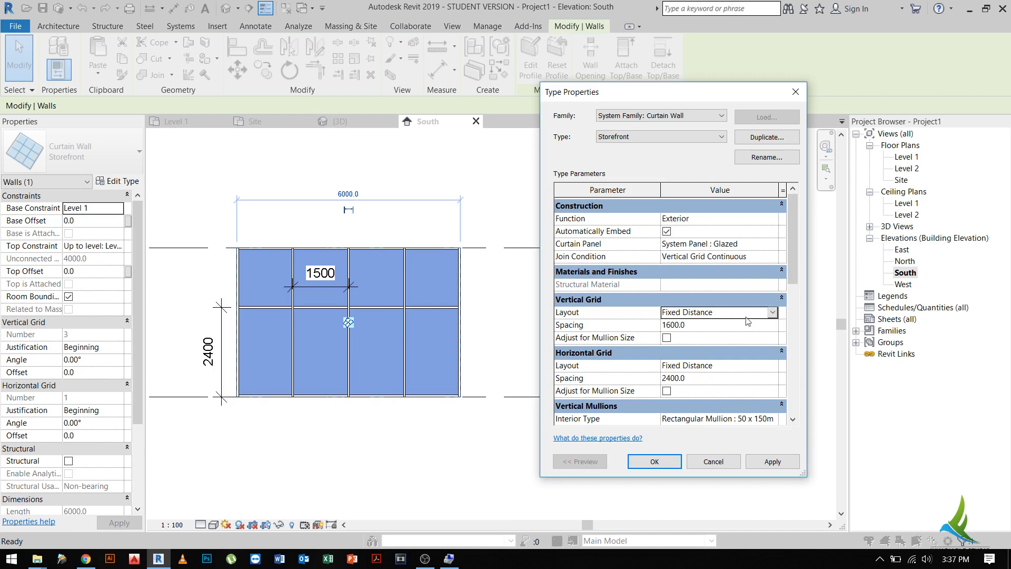
left_click(768, 314)
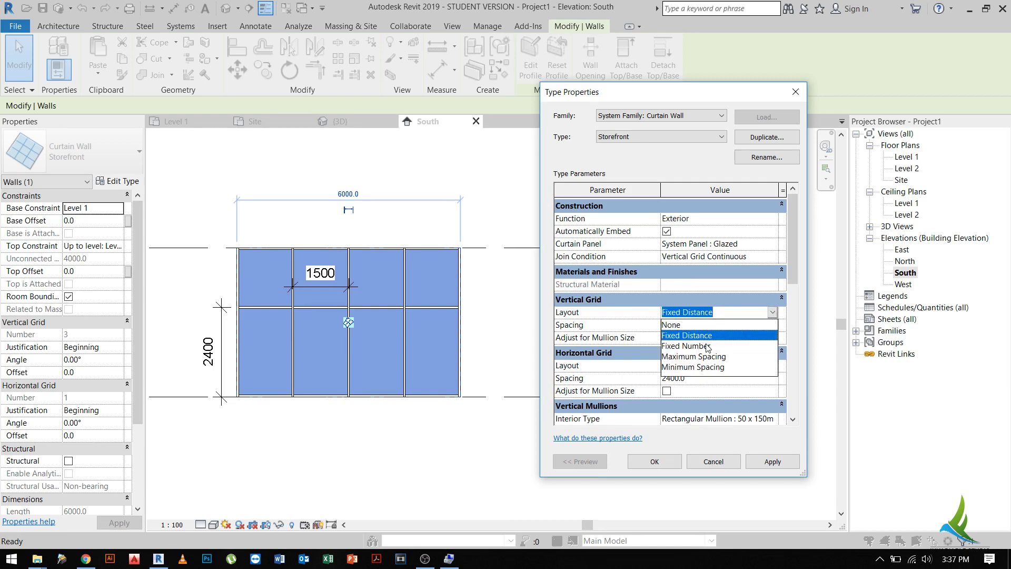
left_click(685, 335)
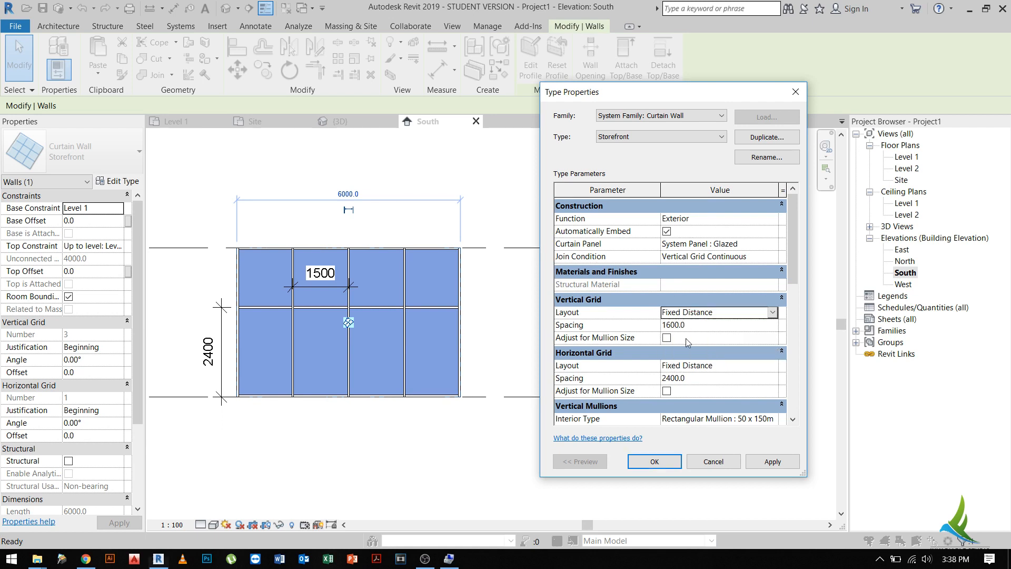
left_click(772, 462)
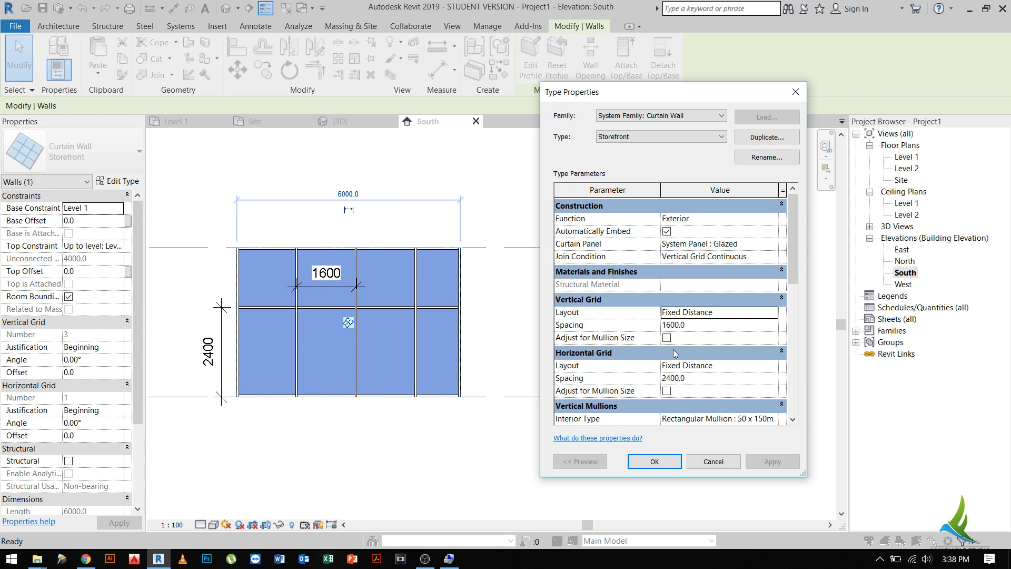
- Set the horizontal grid spacing of the Storefront type to 1000 mm and apply it
left_click(708, 378)
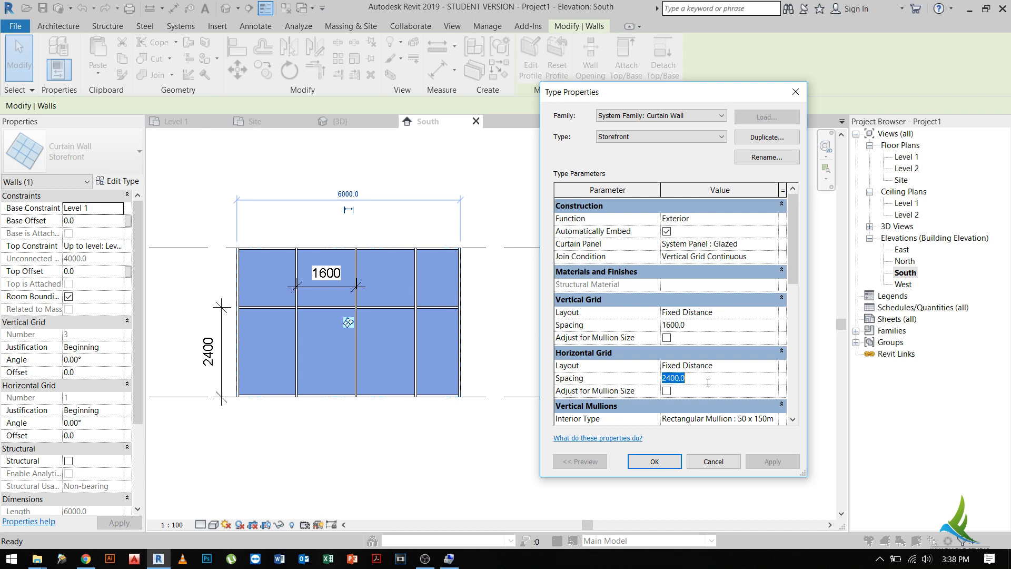
type("1000")
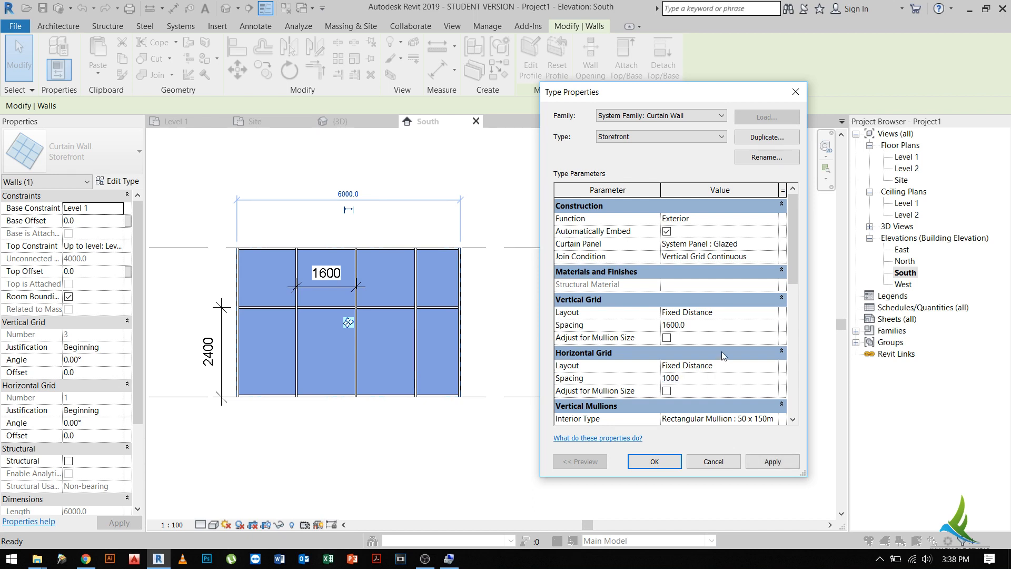
left_click(772, 461)
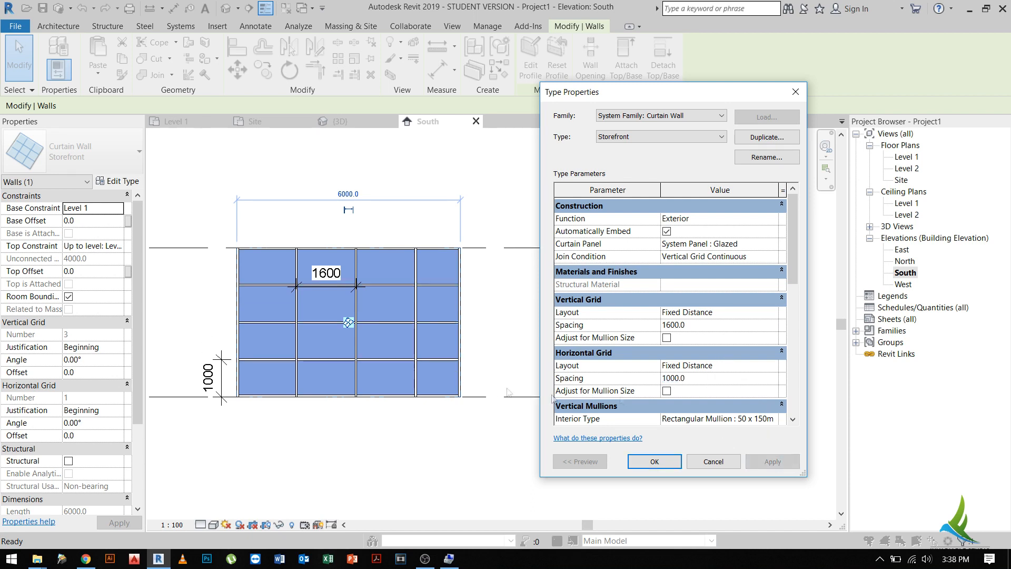
- Set the vertical grid spacing of the Storefront type to 1000 mm and apply it
left_click(704, 368)
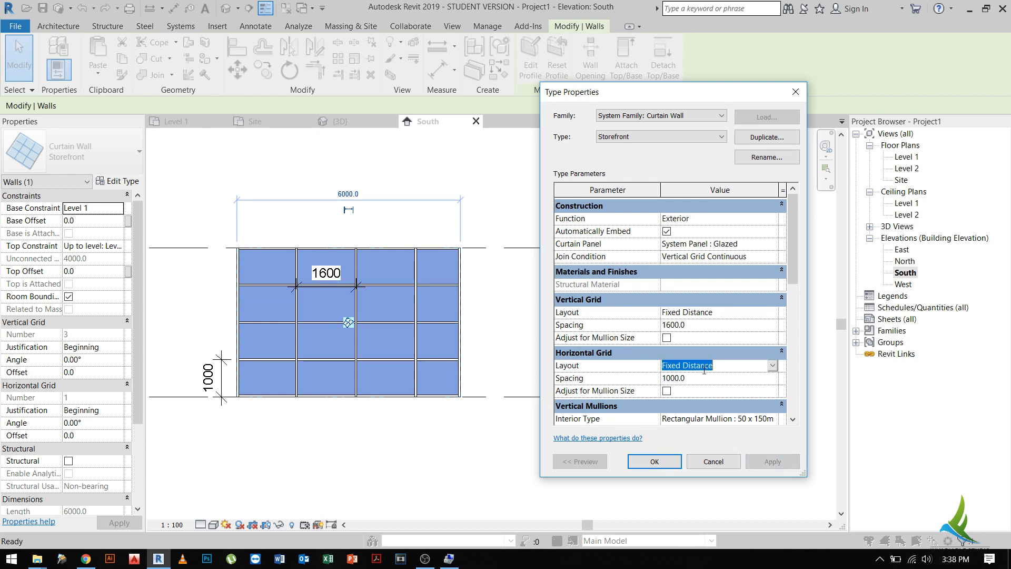
left_click(684, 327)
type("1000")
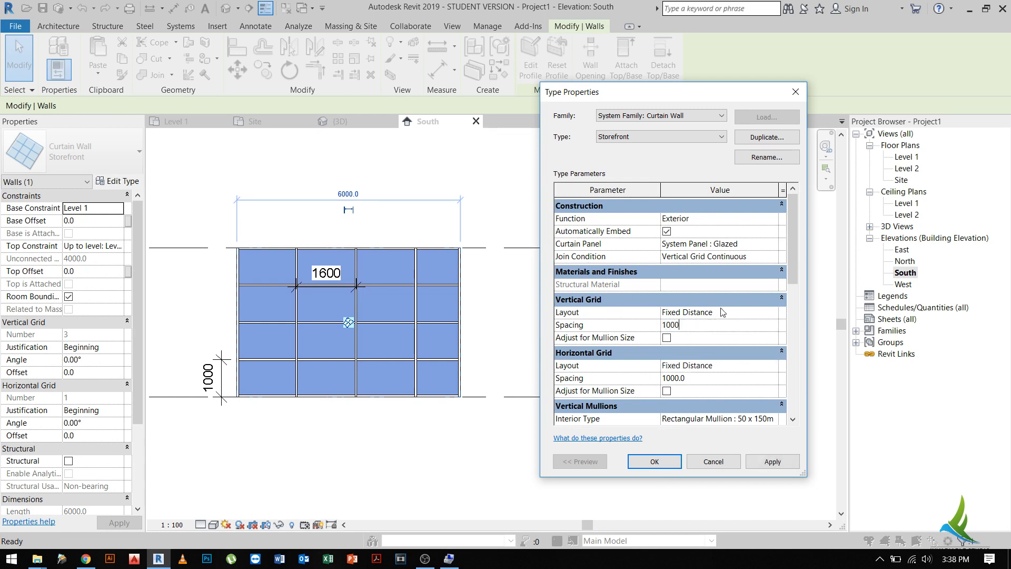
left_click(791, 460)
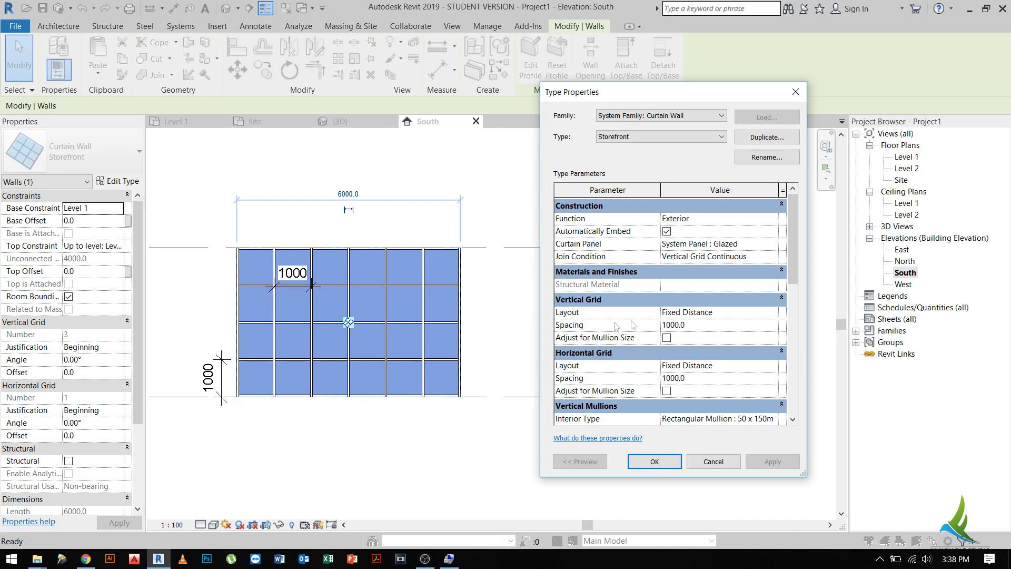
- Set the vertical grid layout of the Storefront type to Minimum Spacing and accept the type changes
left_click_drag(800, 246, 791, 224)
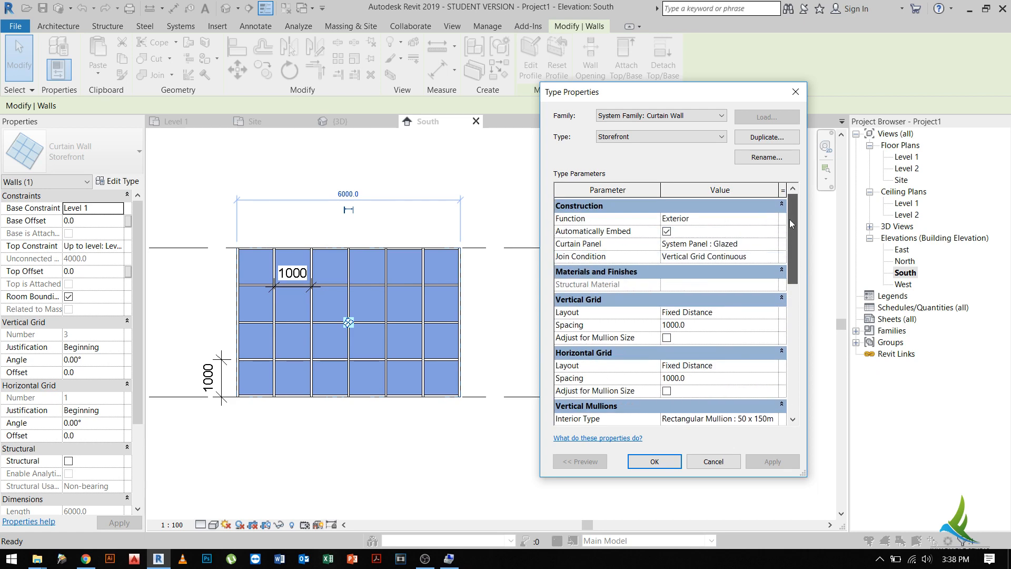
left_click(776, 314)
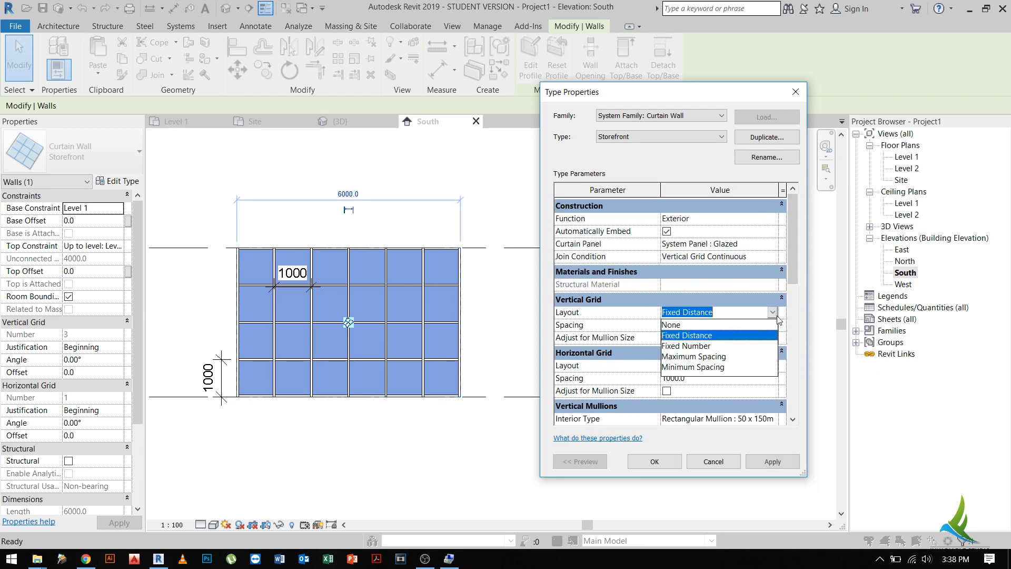
left_click(714, 367)
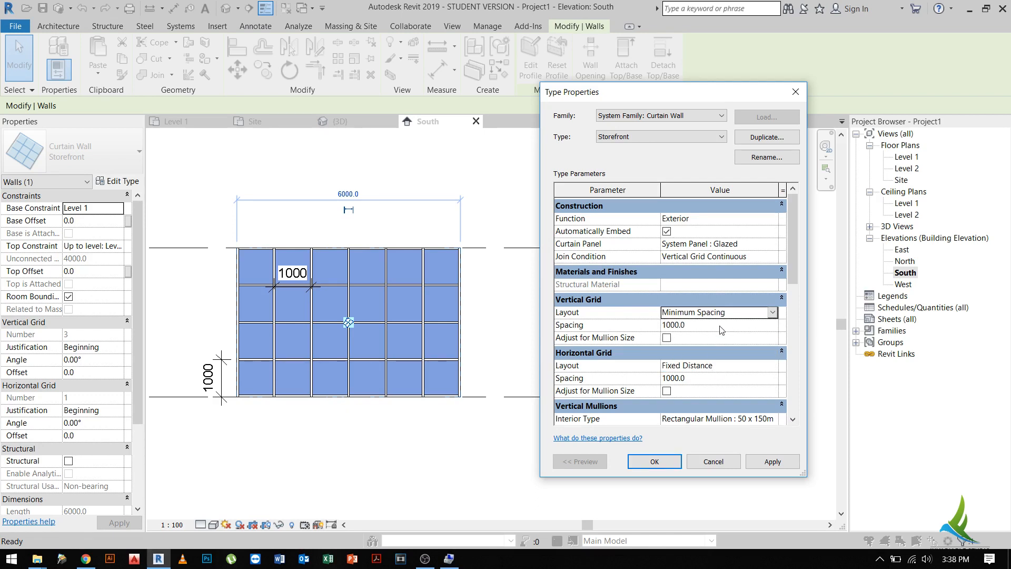
left_click(772, 313)
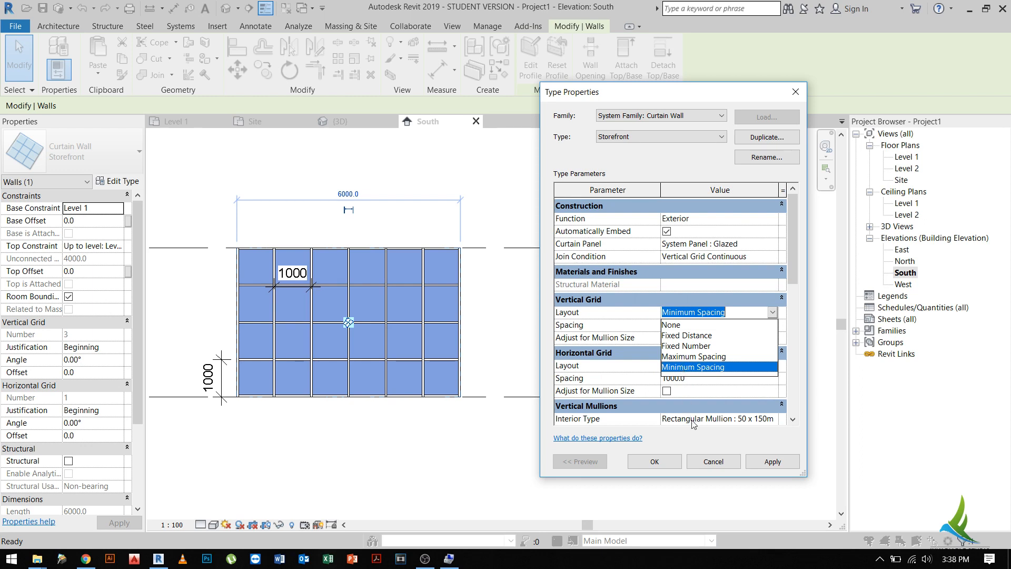
left_click(682, 367)
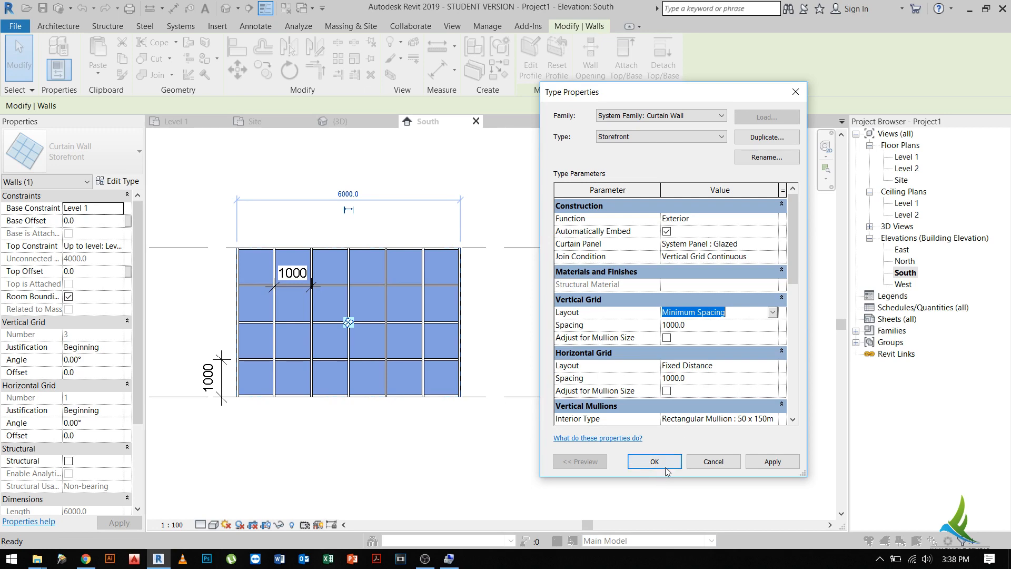
left_click(654, 462)
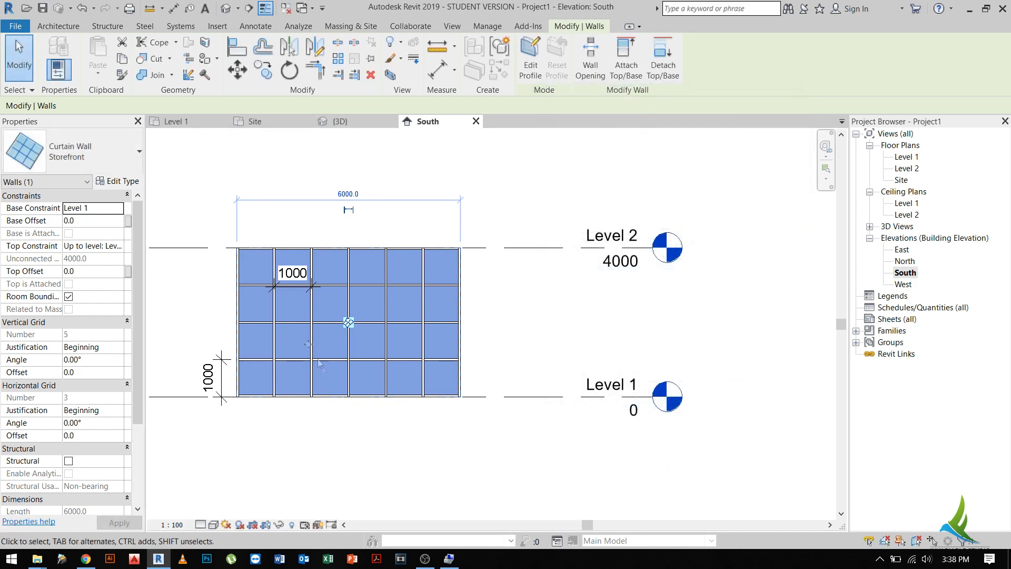
- Undo the last vertical grid changes, then reselect the Storefront wall and check its grid number parameters
key("ctrl+z")
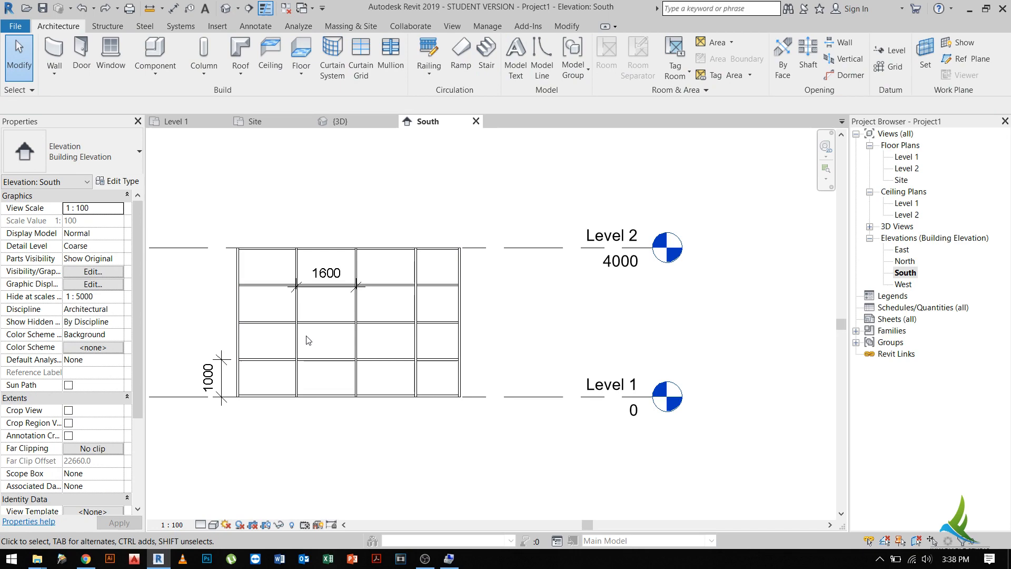
left_click(259, 296)
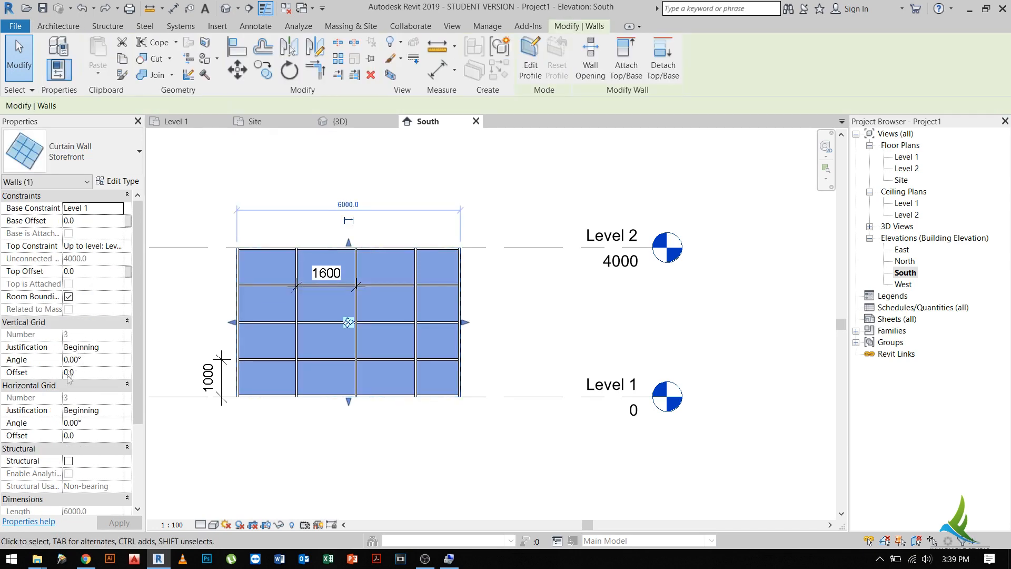
left_click(72, 399)
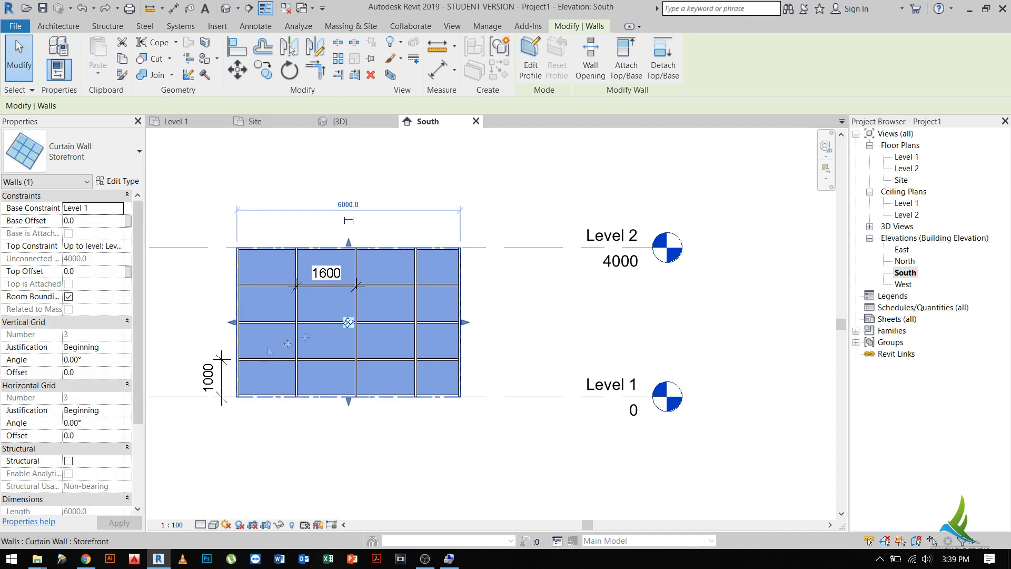
scroll(265, 298, "up", 3)
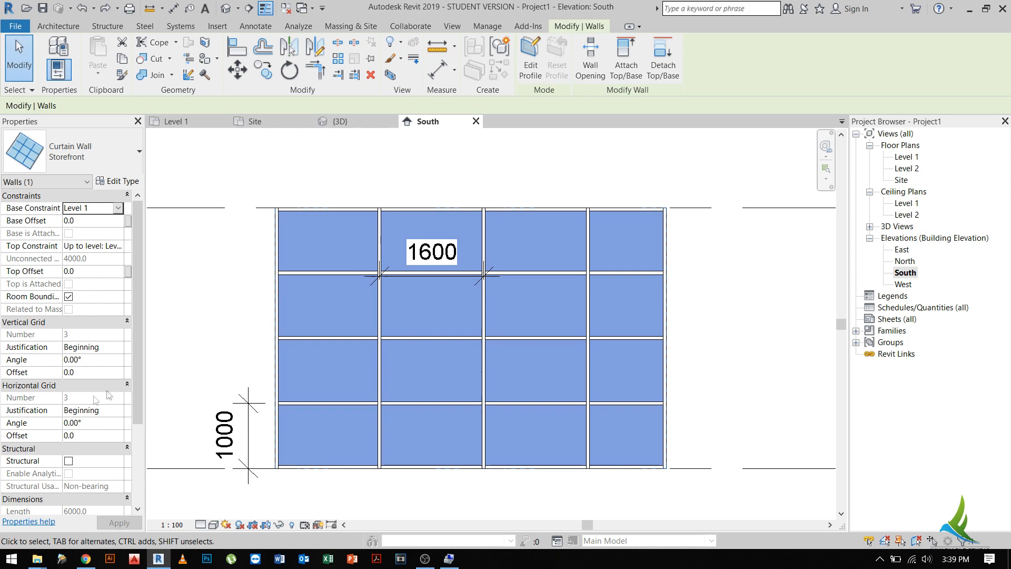
- Set both the vertical and horizontal grid layouts of the Storefront type to Fixed Number and accept the changes
left_click(118, 180)
left_click(741, 314)
left_click(771, 312)
left_click(686, 346)
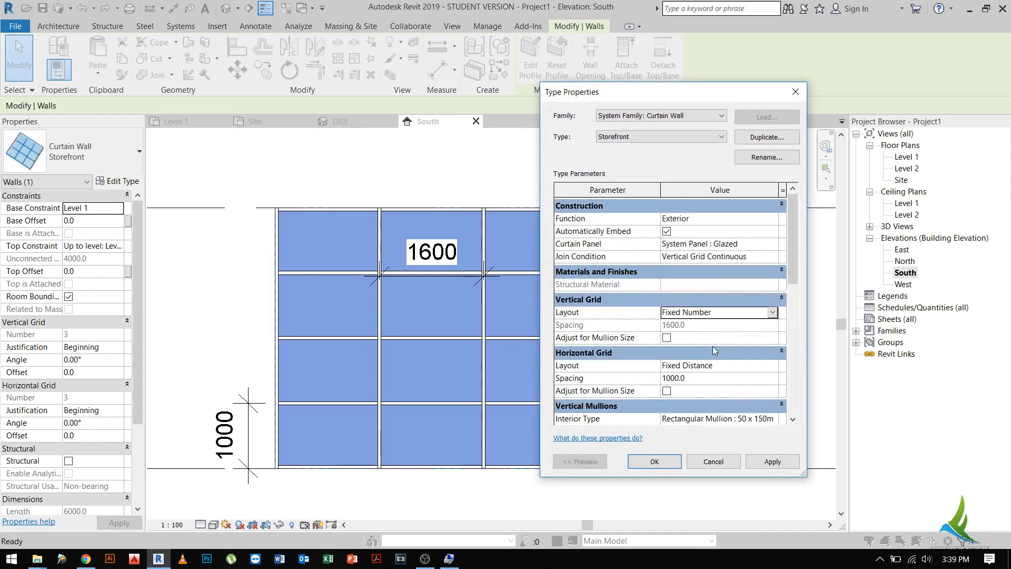
left_click(772, 365)
left_click(679, 378)
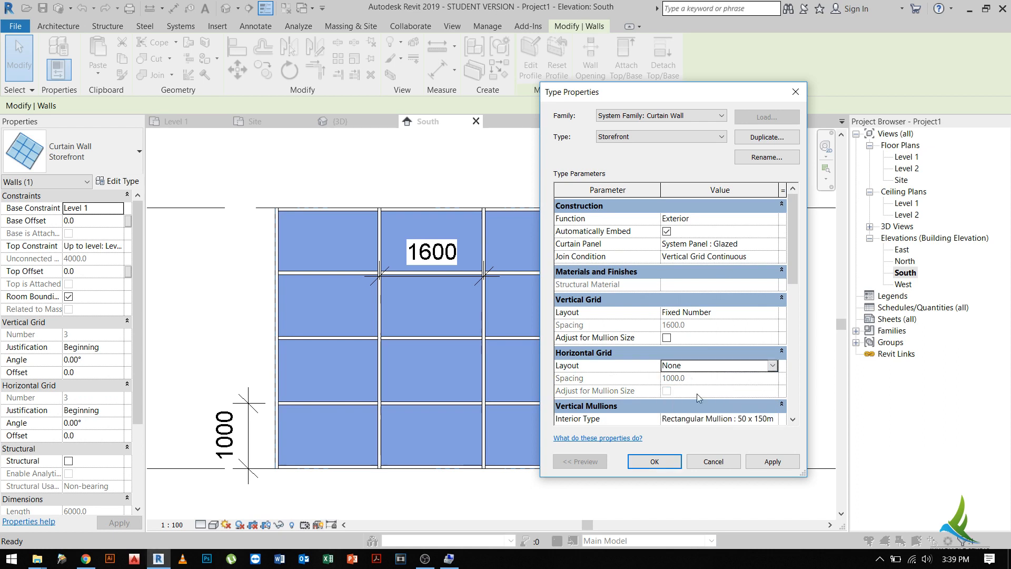
left_click(772, 365)
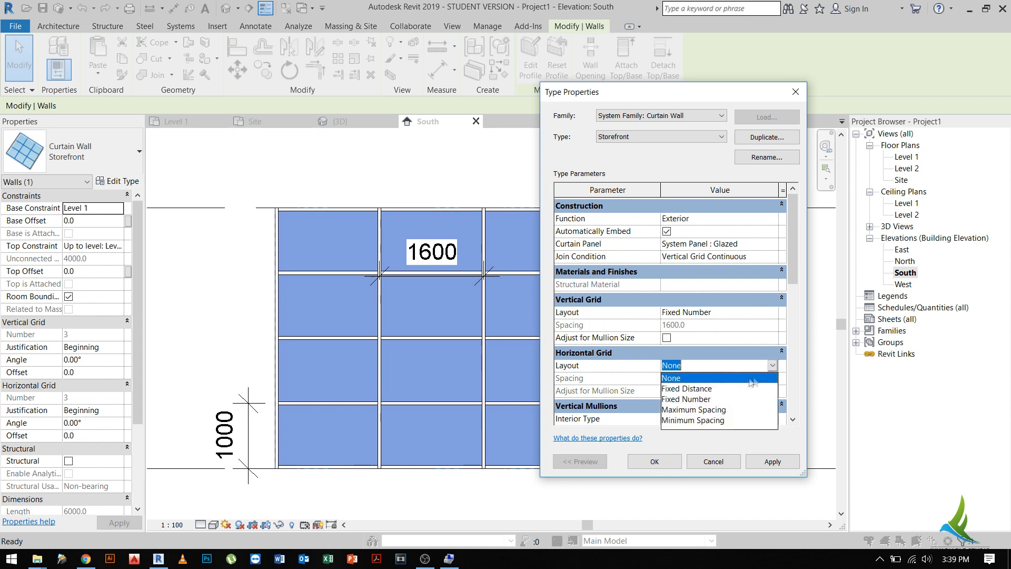
left_click(729, 398)
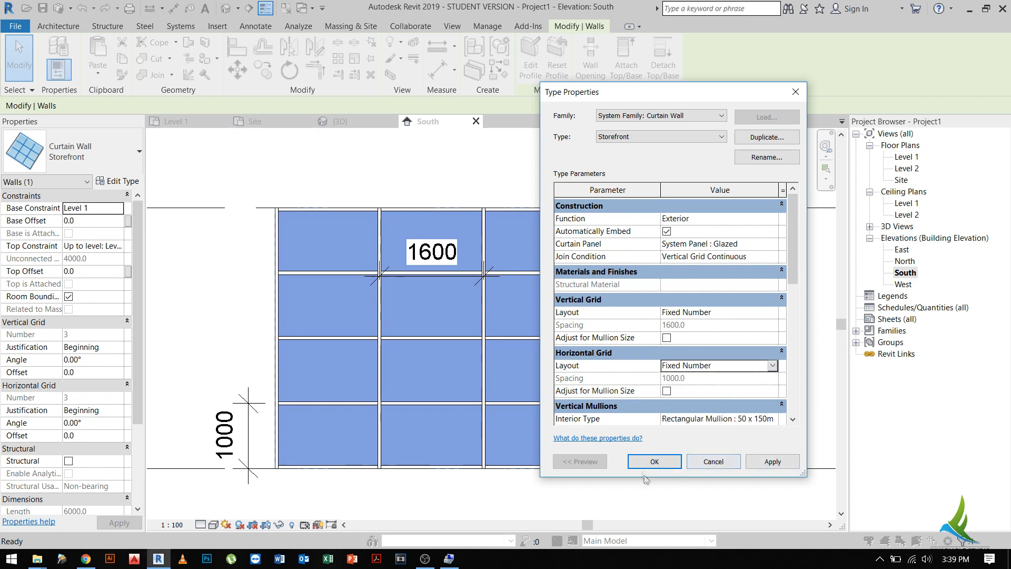
left_click(653, 461)
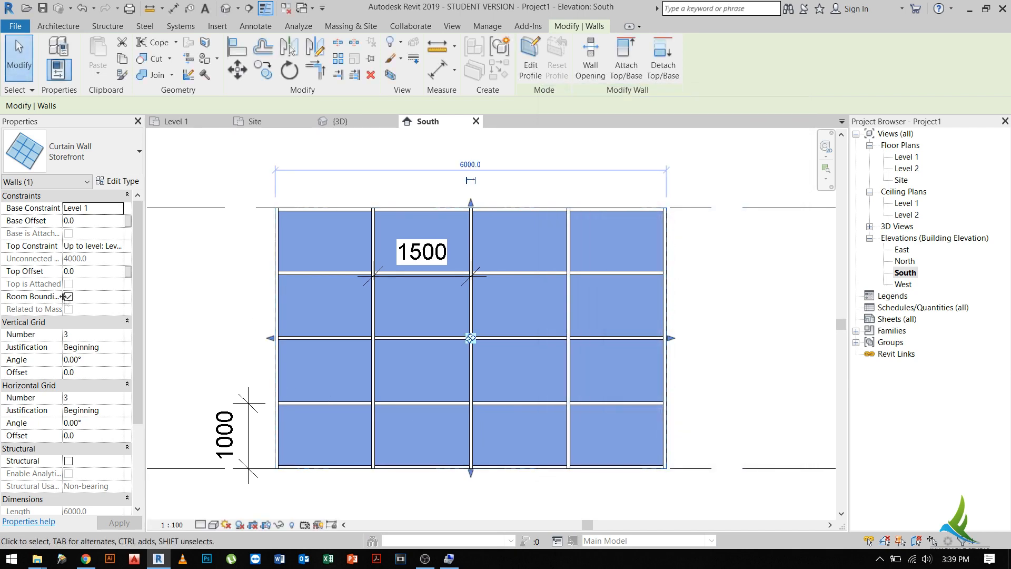
- Set the wall's vertical and horizontal grid numbers to 10 each and apply them
left_click(88, 338)
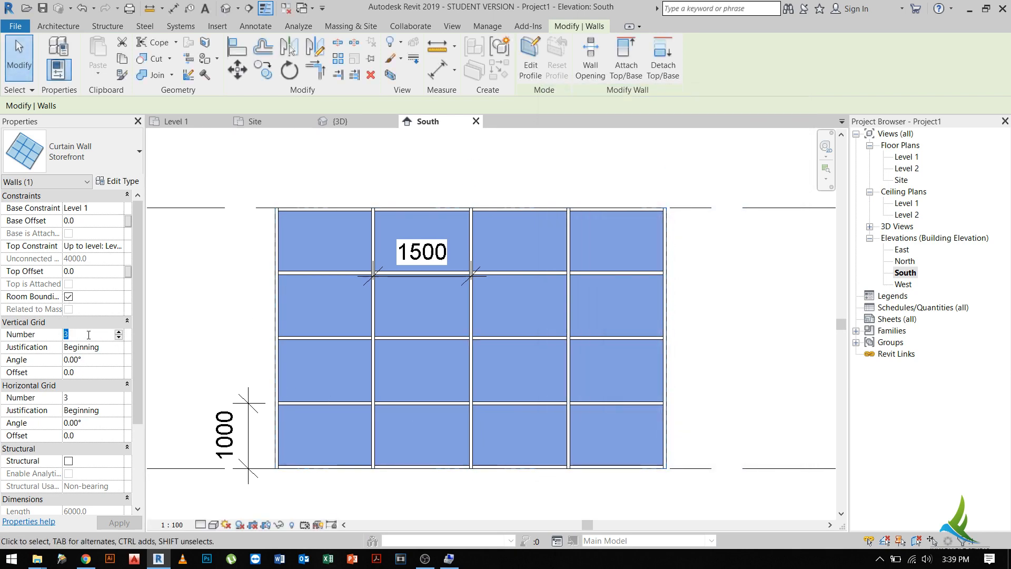
type("10")
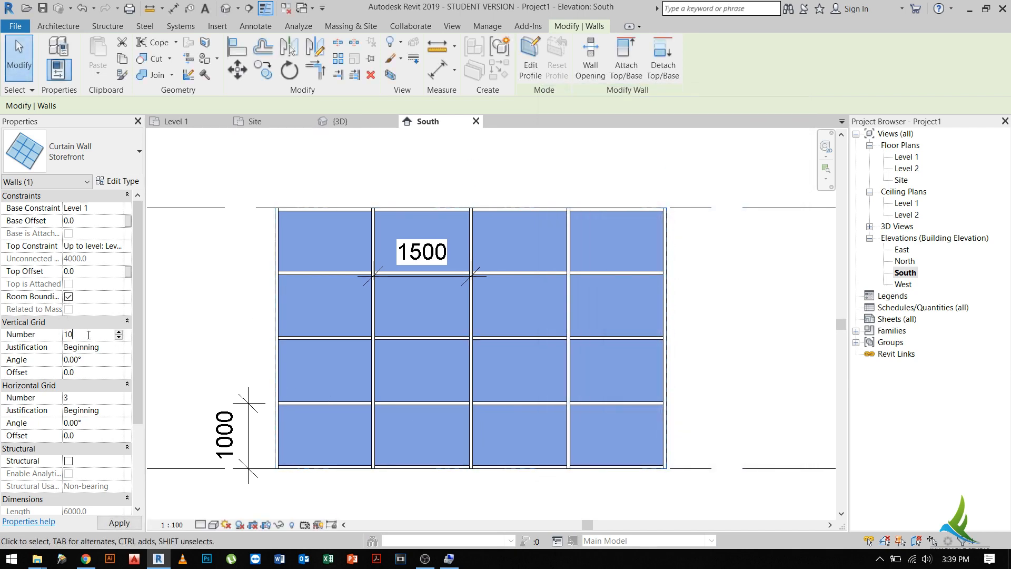
left_click(98, 398)
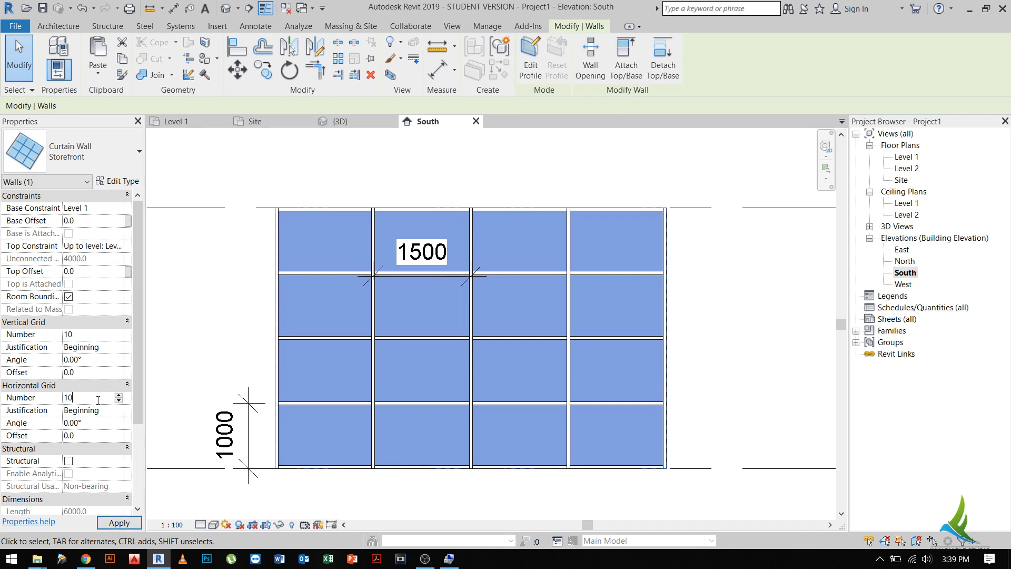
left_click(130, 523)
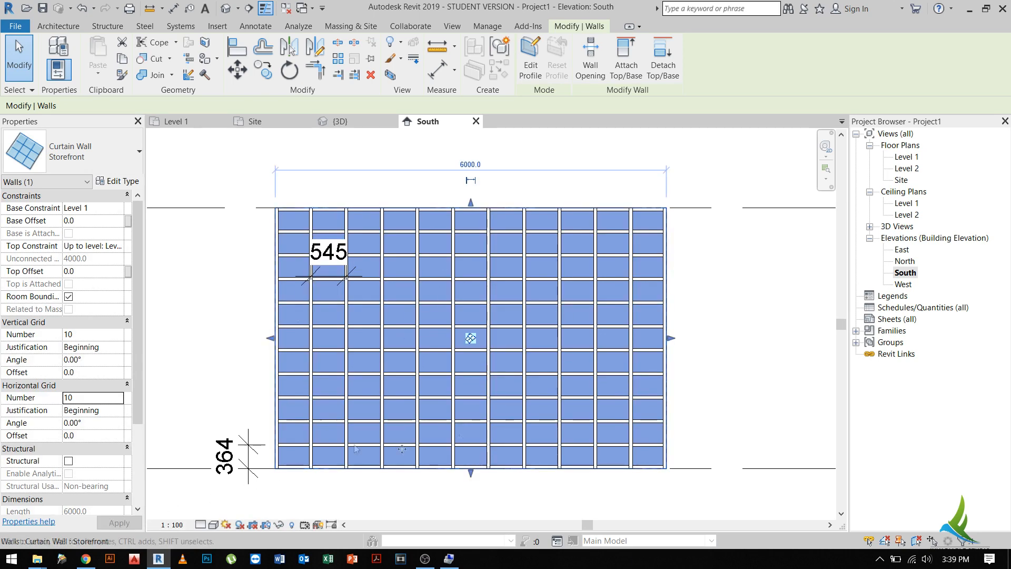
- Set the wall's horizontal grid number to 1 and apply it
left_click(100, 399)
type("1")
left_click(122, 520)
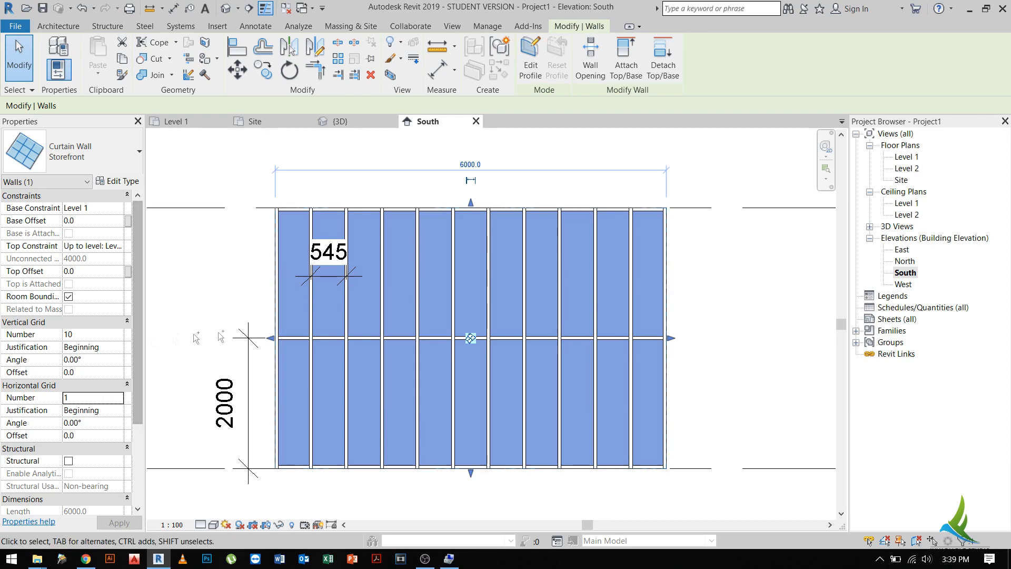
- Undo the grid number, layout and spacing changes made to the Storefront wall
key("ctrl+z")
key("ctrl+z")
key("ctrl+z")
key("ctrl+z")
key("ctrl+z")
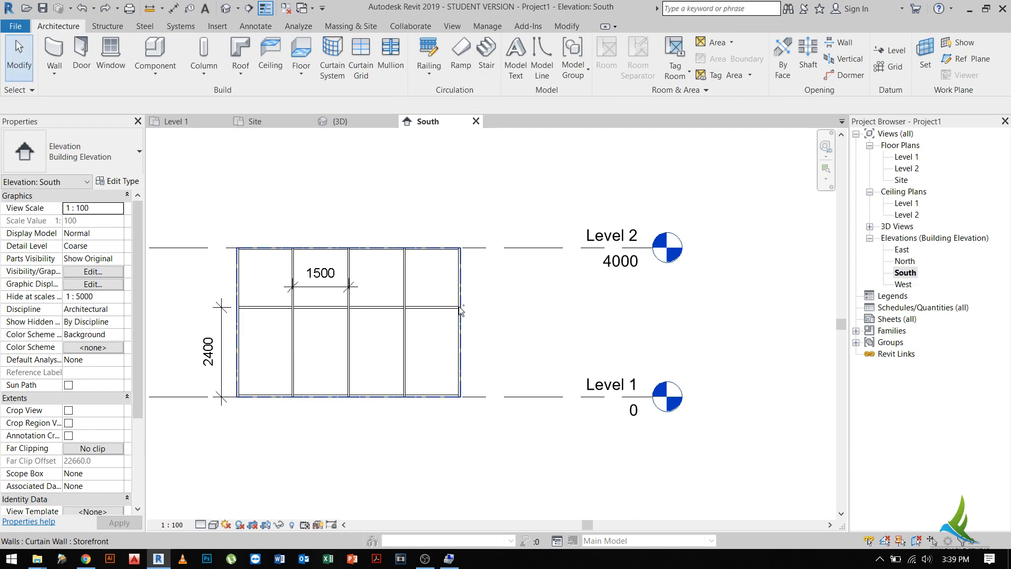
- Set the elevation of Level 2 to 3500 mm in the South elevation
middle_click(365, 321)
middle_click(365, 321)
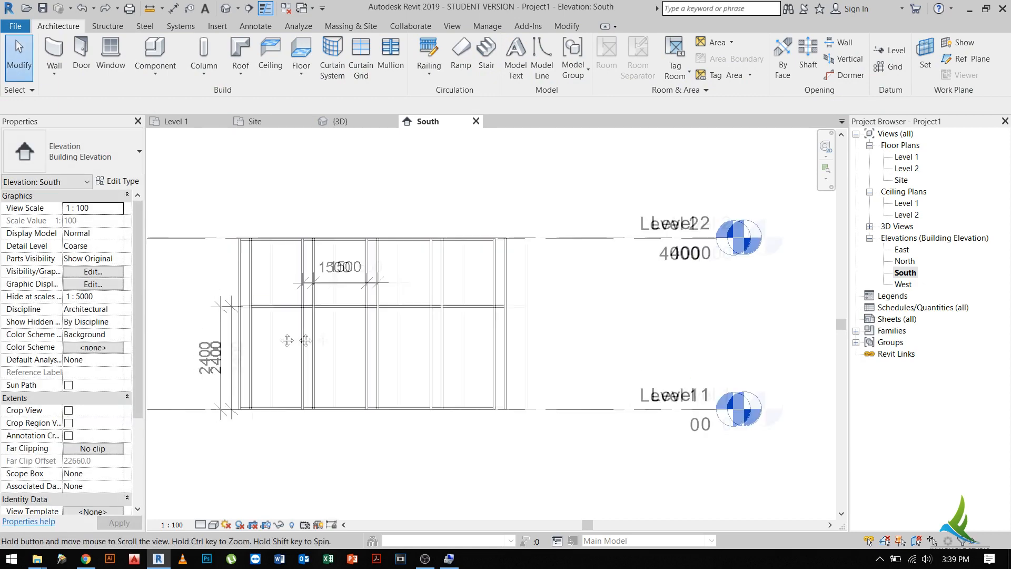
left_click(632, 242)
scroll(632, 245, "down", 2)
left_click(713, 255)
type("3500")
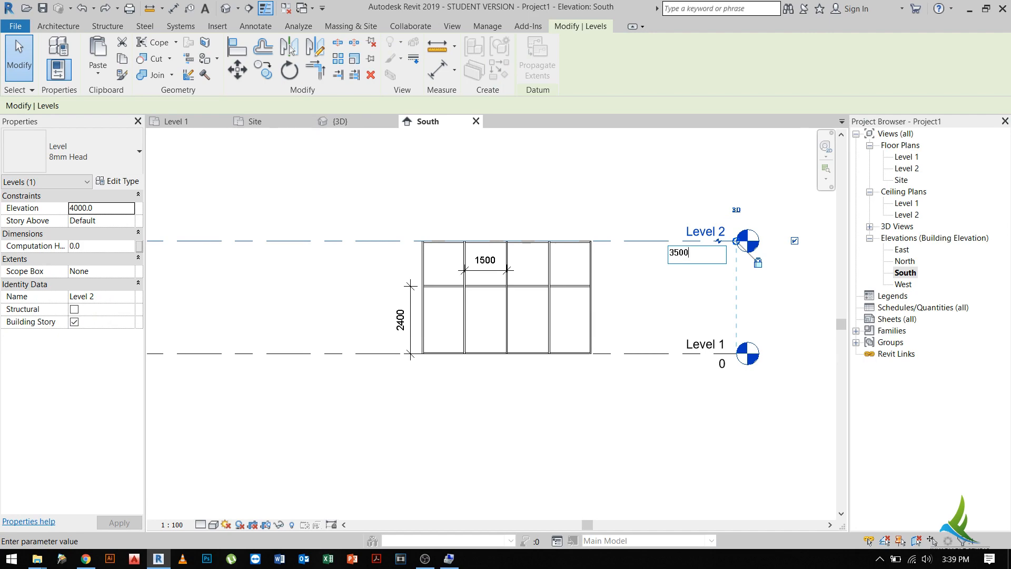
key("Return")
left_click(566, 361)
scroll(548, 226, "up", 2)
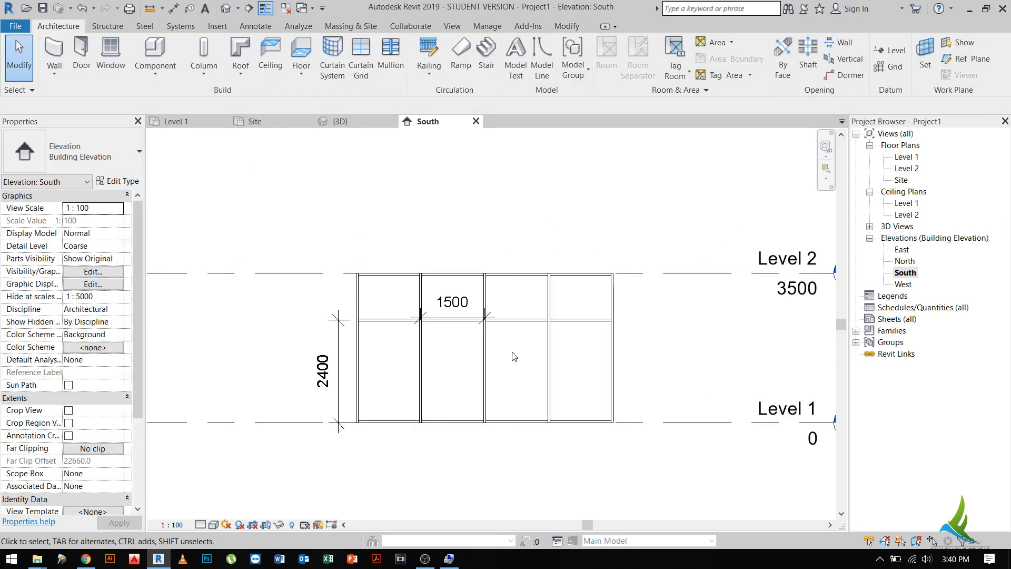
middle_click_drag(514, 357, 518, 327)
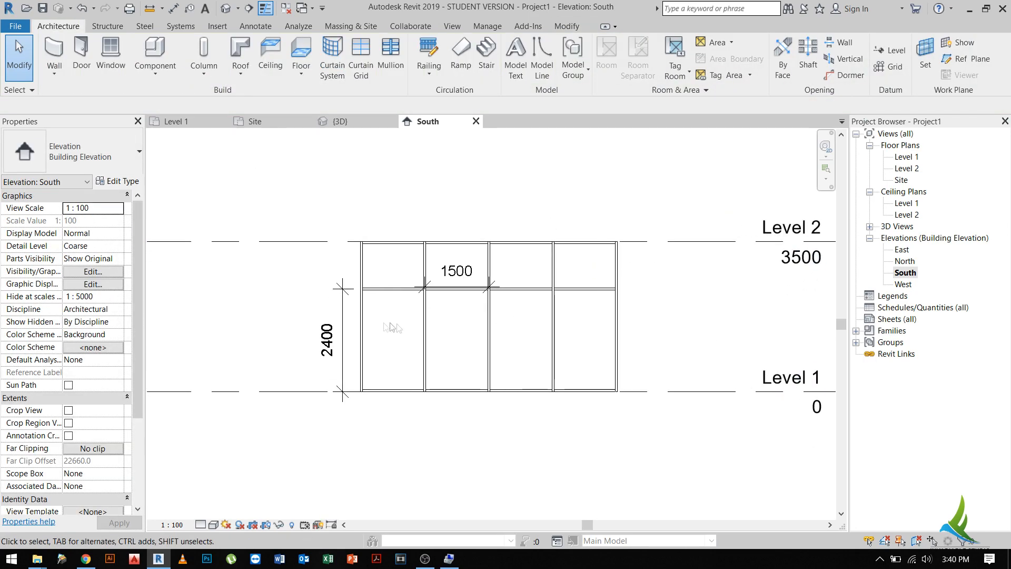
- Select the lower mullion on the wall's first interior vertical grid line and locate it in the Level 1 floor plan
scroll(468, 328, "up", 3)
left_click(378, 285)
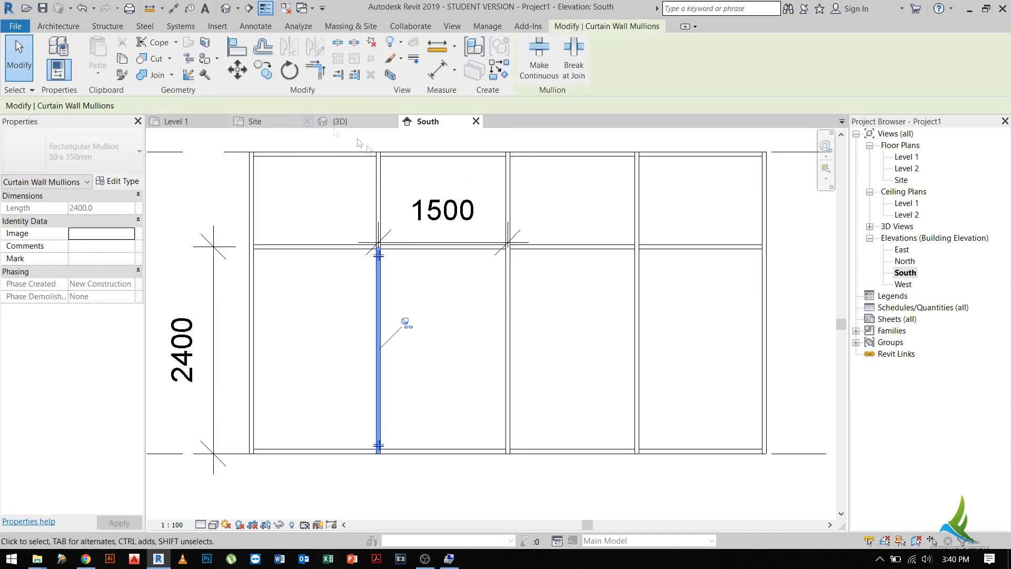
left_click(179, 121)
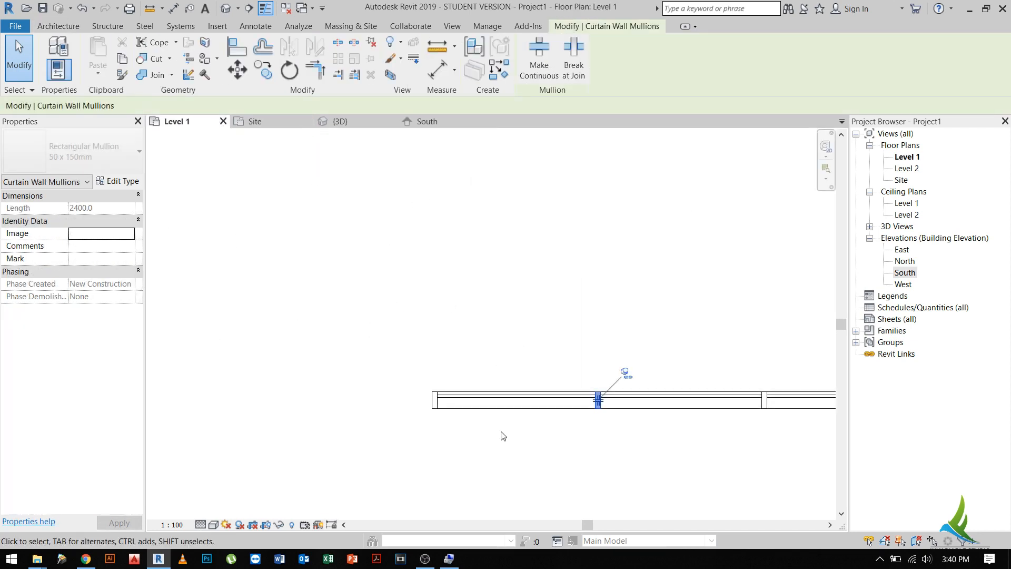
key("Escape")
left_click(587, 400)
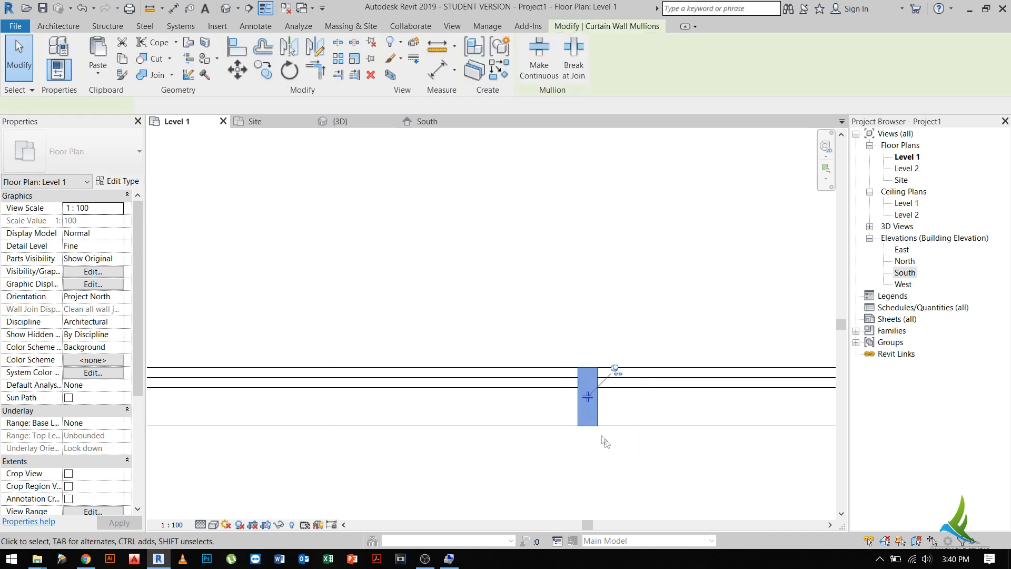
- Add an aligned dimension across the mullion's depth in the Level 1 floor plan
key("Delete")
key("d")
key("i")
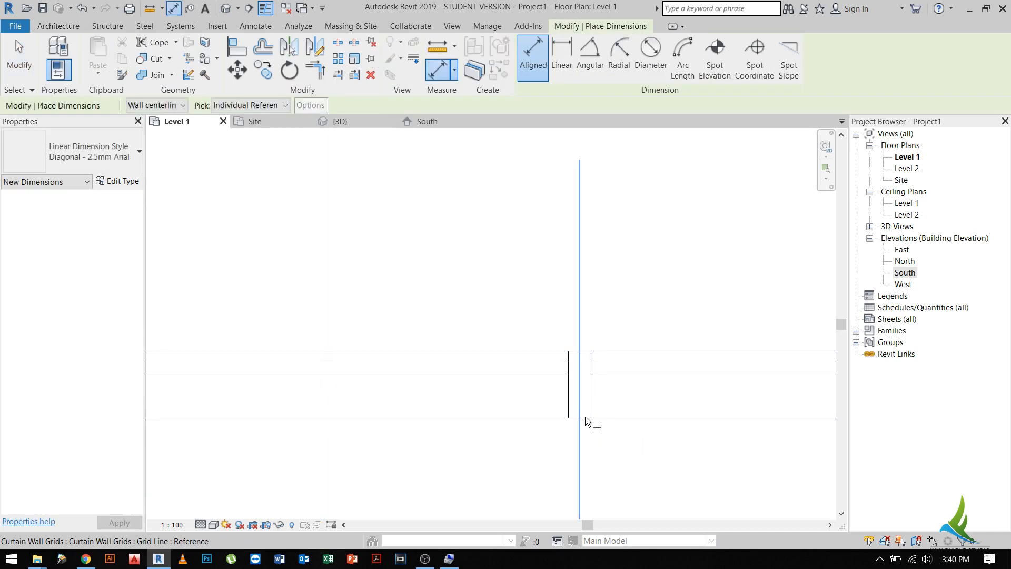
left_click(578, 351)
left_click(452, 304)
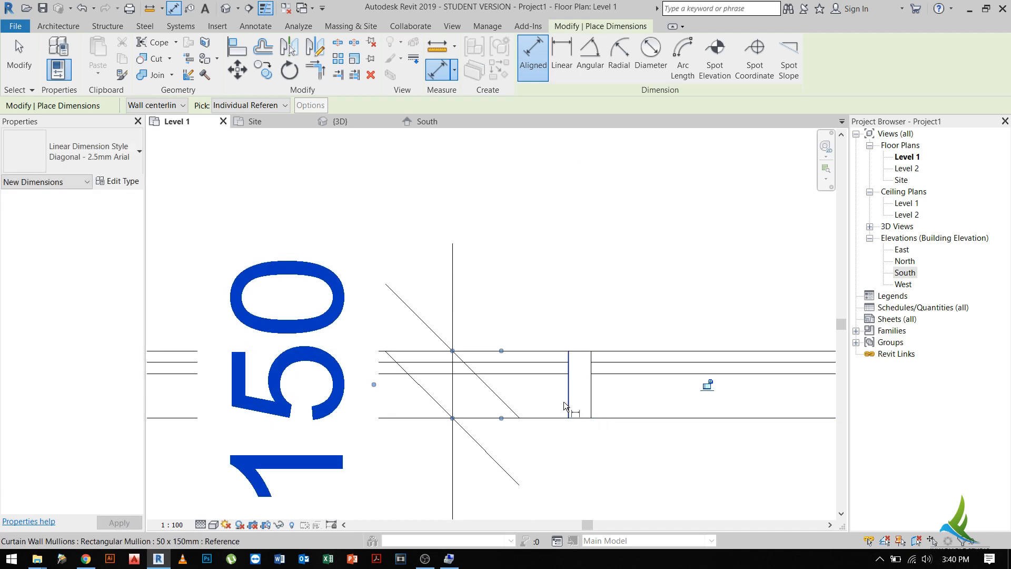
- Add an aligned dimension across the mullion's width, placed below the wall, and finish dimensioning
scroll(588, 392, "down", 2)
middle_click_drag(588, 392, 545, 255)
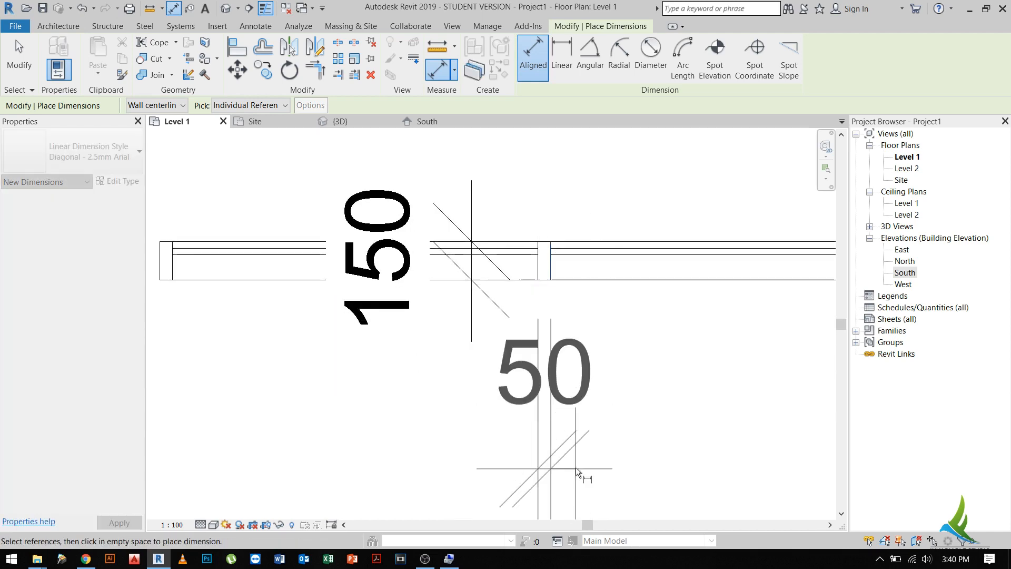
left_click(583, 459)
key("Escape")
key("Escape")
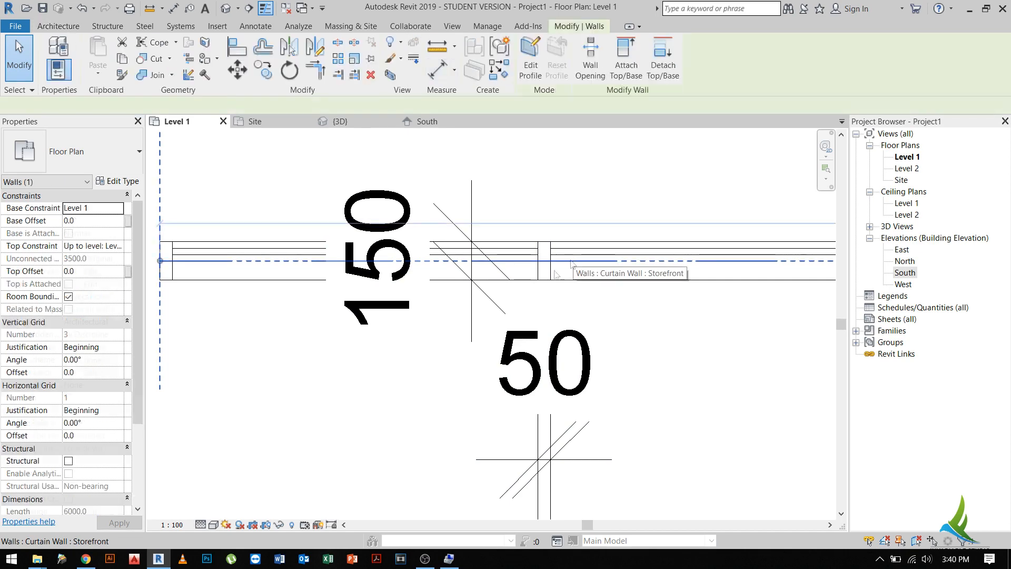
- Set the Level 1 plan's view scale to 1 : 20 and move the mullion's width dimension closer to the wall
left_click(171, 524)
left_click(179, 411)
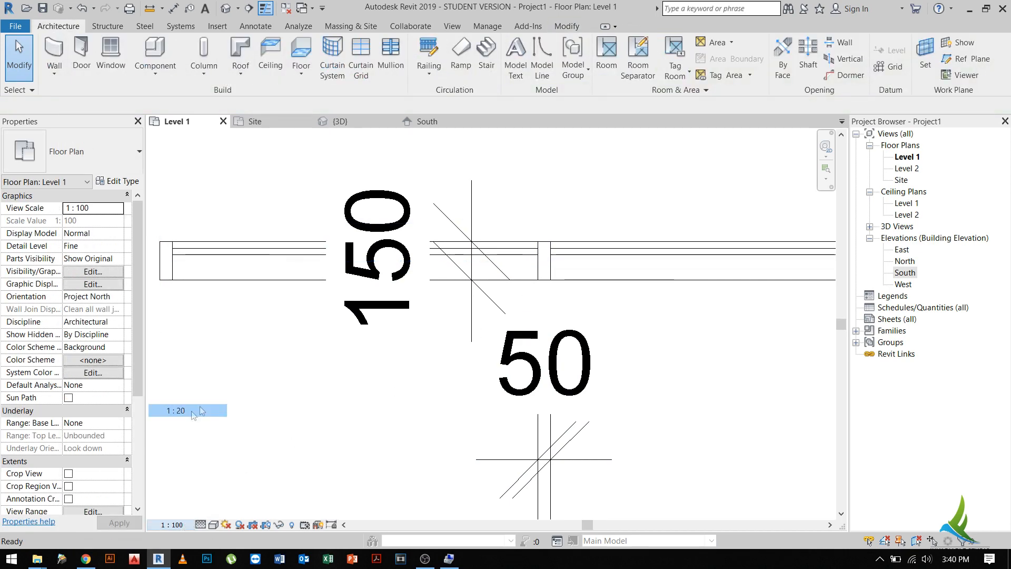
left_click(548, 465)
left_click_drag(548, 465, 542, 330)
key("Escape")
scroll(558, 260, "up", 2)
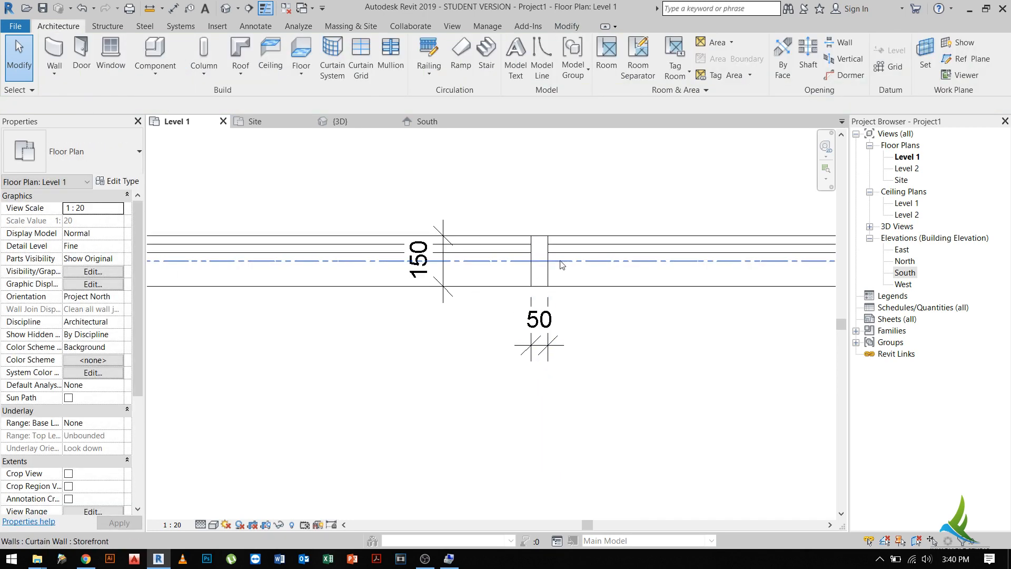
left_click(440, 274)
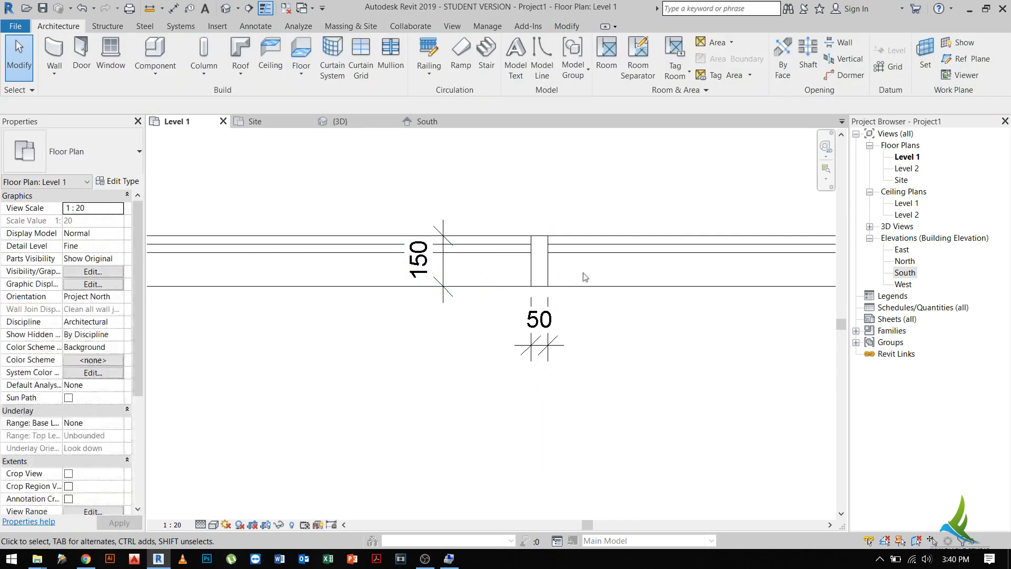
- Open the Storefront wall's type properties and enlarge the dialog to examine its vertical and horizontal mullion types
left_click(587, 263)
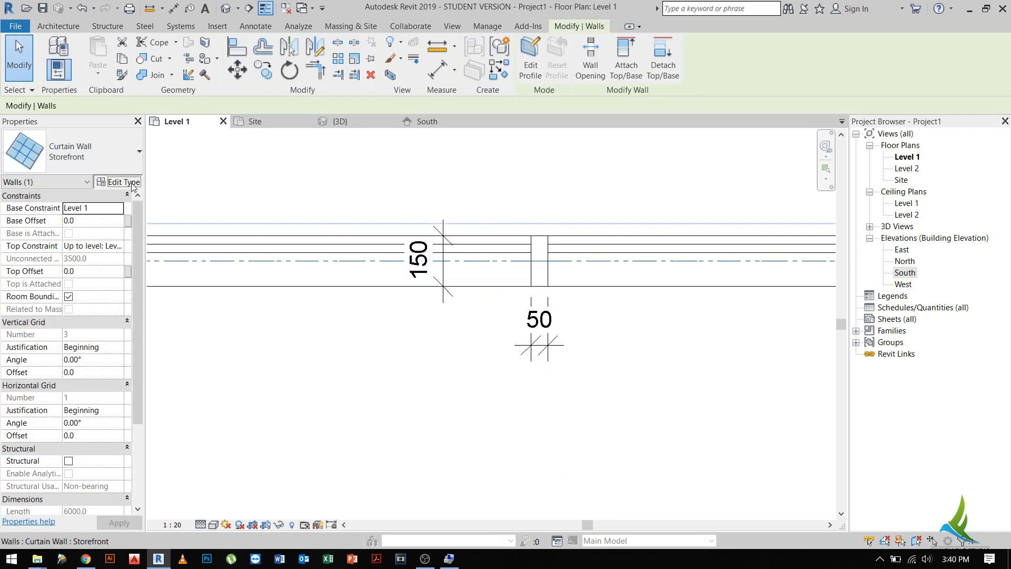
left_click(118, 181)
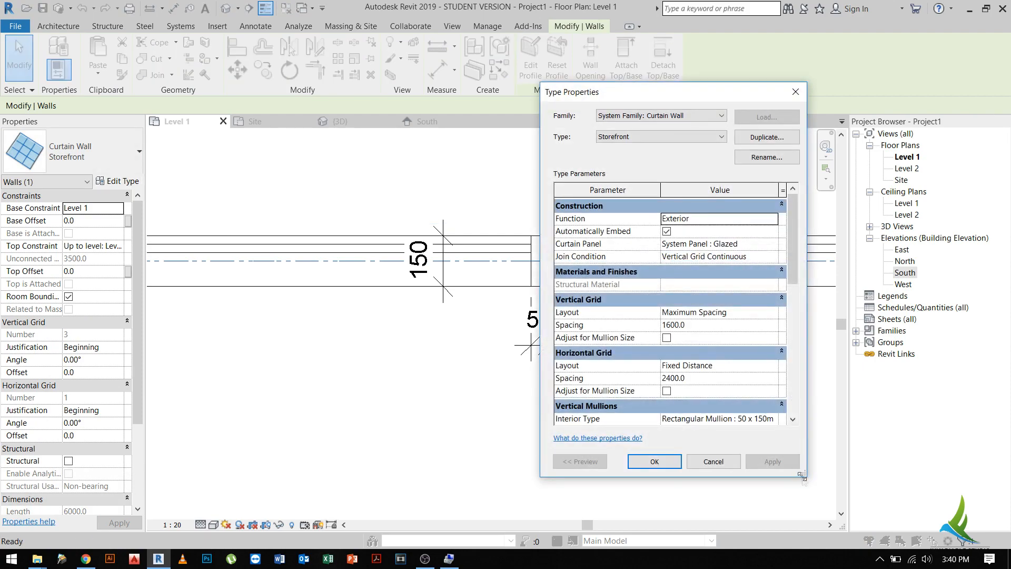
left_click_drag(802, 476, 887, 521)
left_click_drag(753, 94, 755, 13)
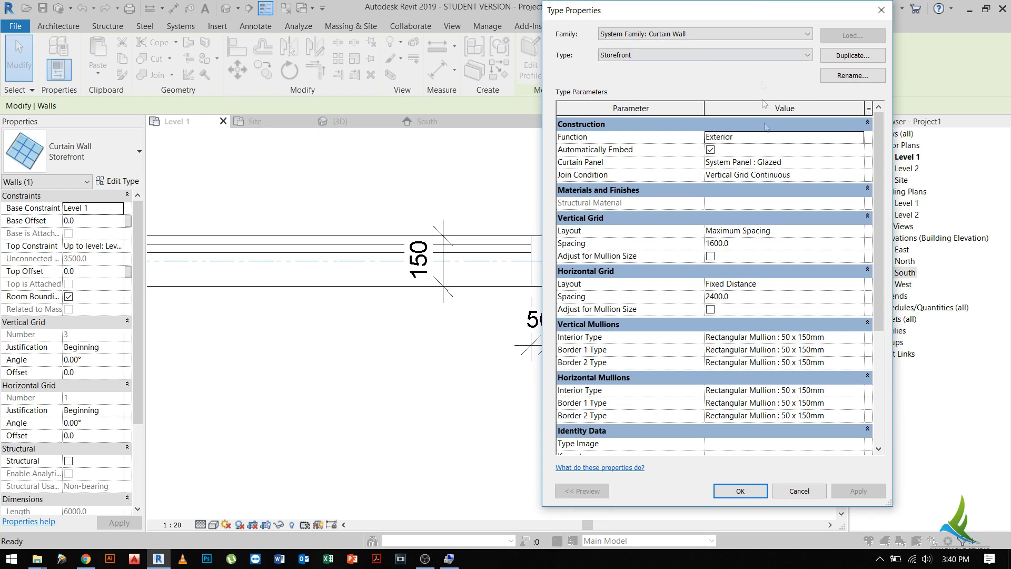
left_click(770, 244)
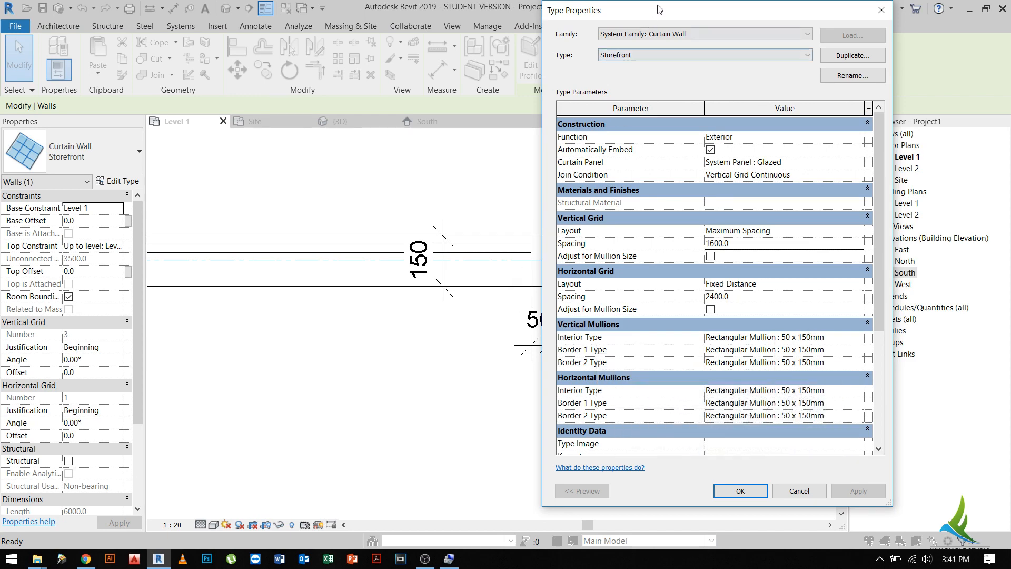
left_click_drag(658, 9, 708, 15)
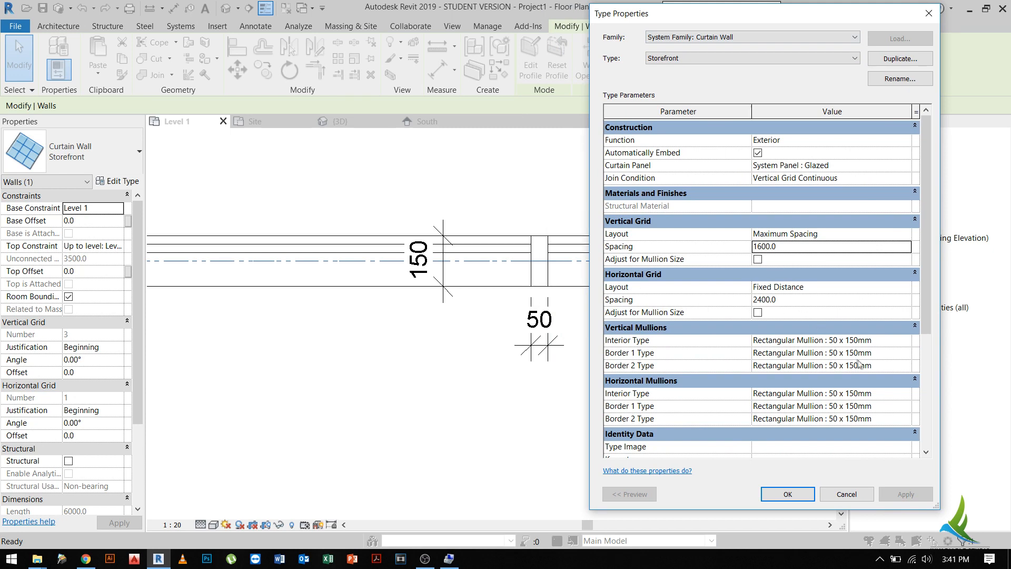
- Set the Storefront type's vertical interior mullions to Circular Mullion : 50mm Radius, deleting the dimension that loses its reference
left_click(900, 341)
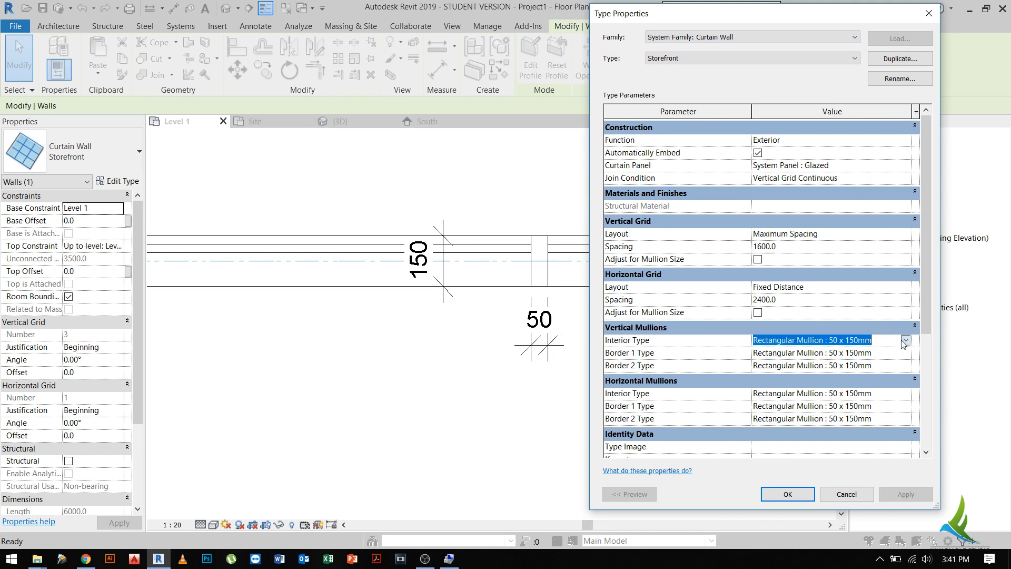
left_click(905, 340)
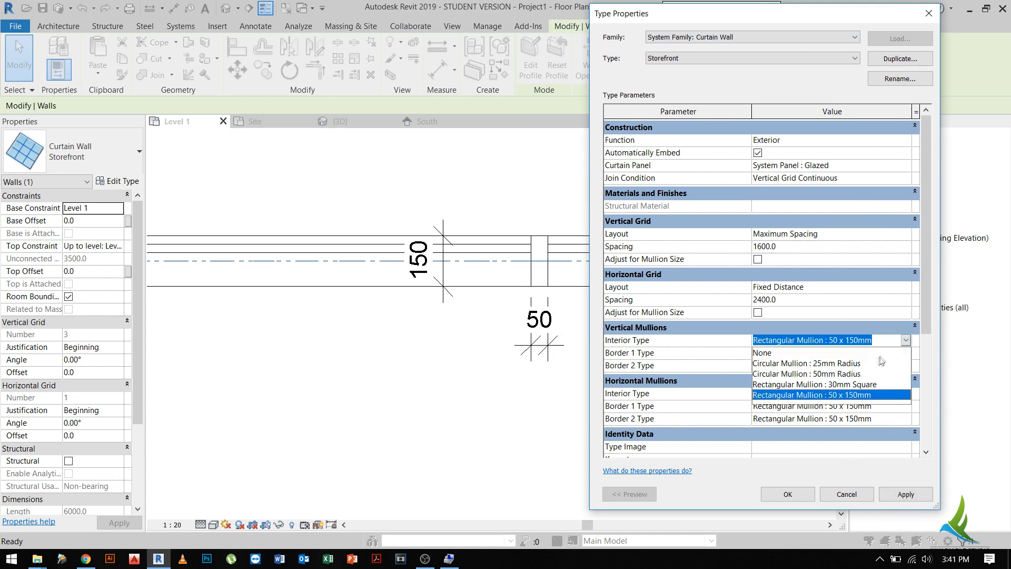
left_click(831, 374)
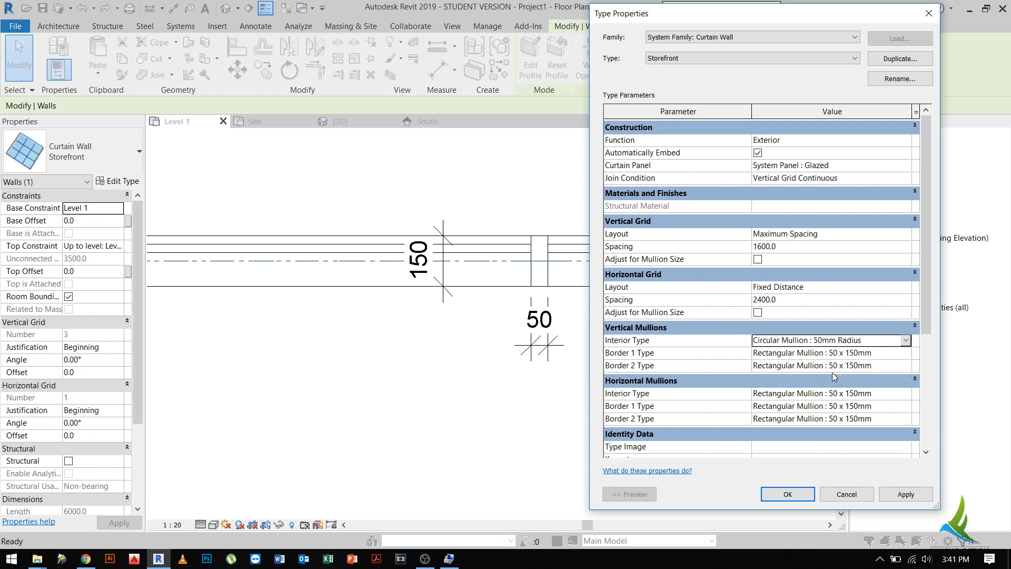
left_click(902, 495)
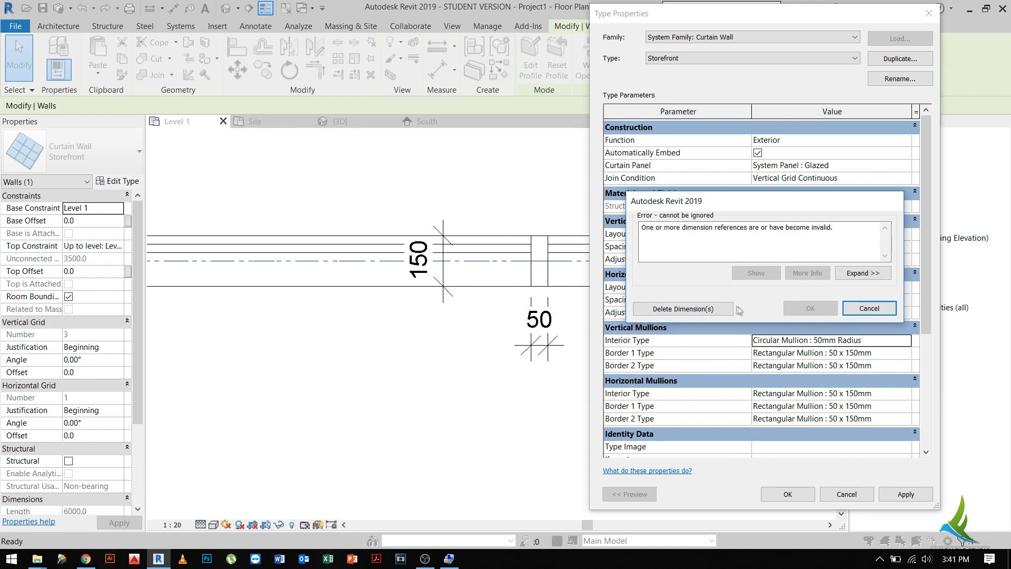
left_click(721, 310)
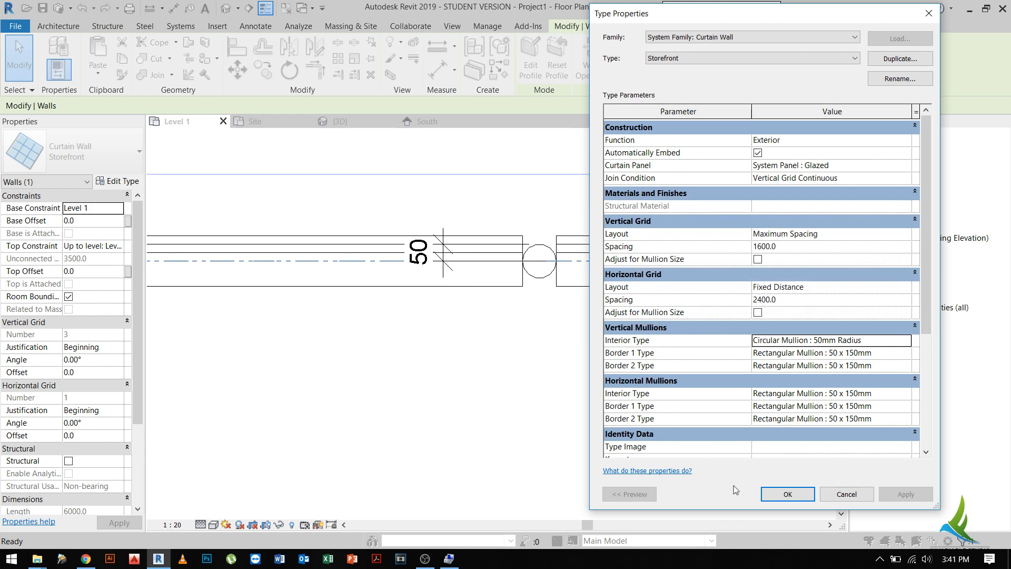
left_click(787, 493)
- Examine the circular vertical mullions in the Level 1 plan and where they meet the upper border mullions in the 3D view
scroll(579, 345, "down", 3)
scroll(674, 358, "down", 1)
middle_click_drag(693, 384, 382, 363)
scroll(549, 336, "up", 2)
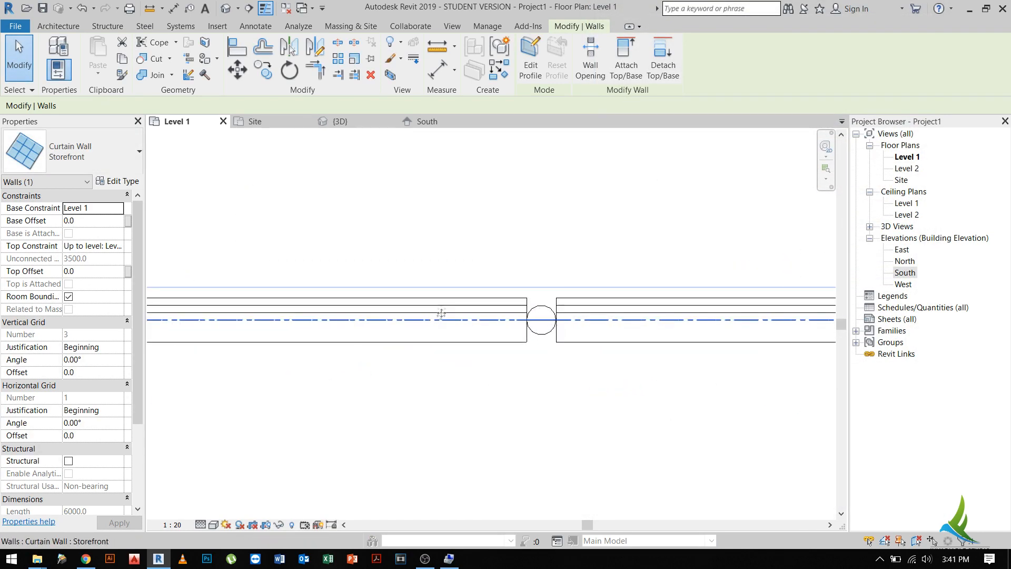
left_click(337, 121)
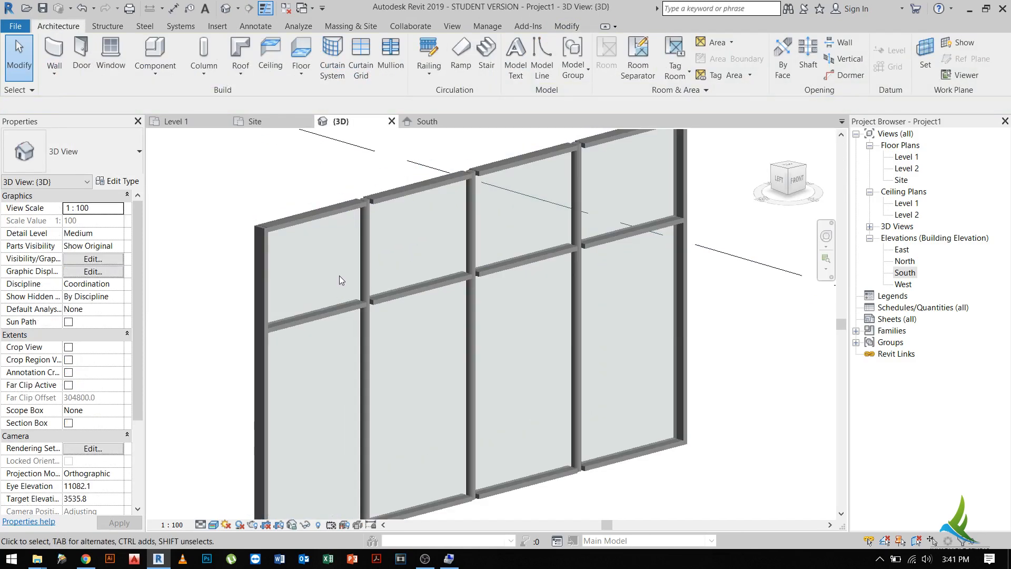
scroll(403, 166, "up", 6)
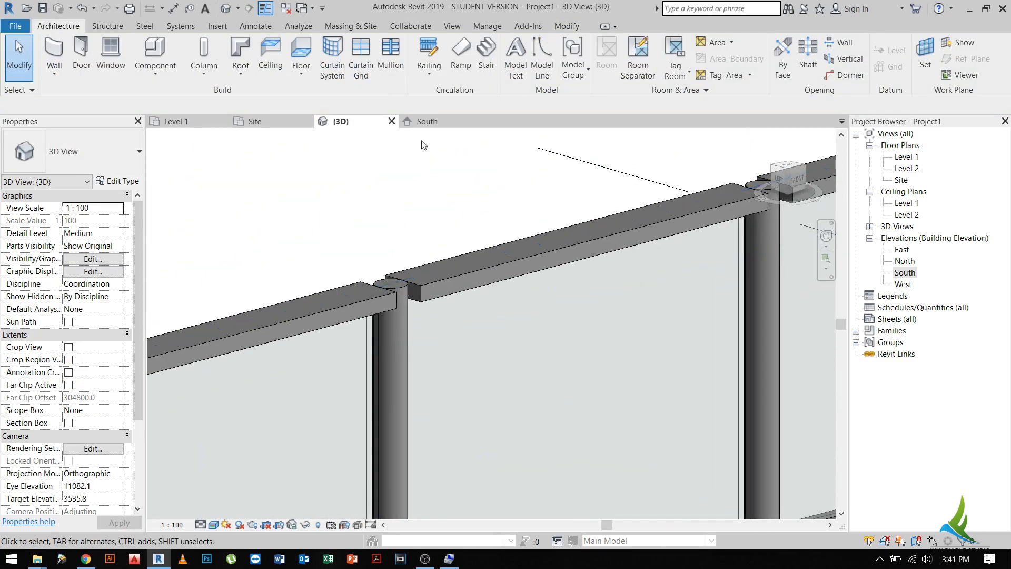
left_click(398, 272)
key("Escape")
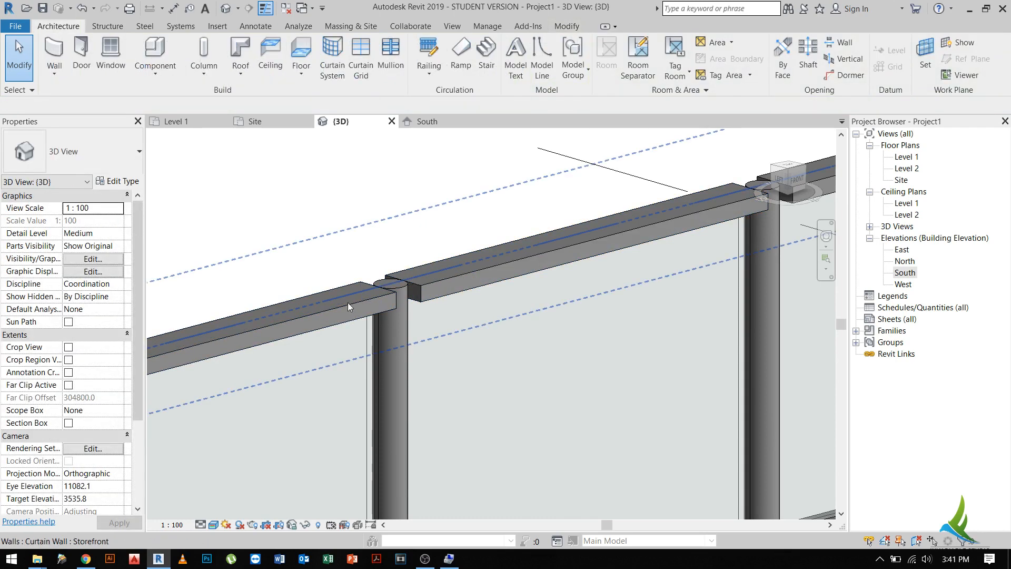
- Set the Storefront type's horizontal interior mullions to Circular Mullion : 50mm Radius
left_click(348, 302)
left_click(125, 182)
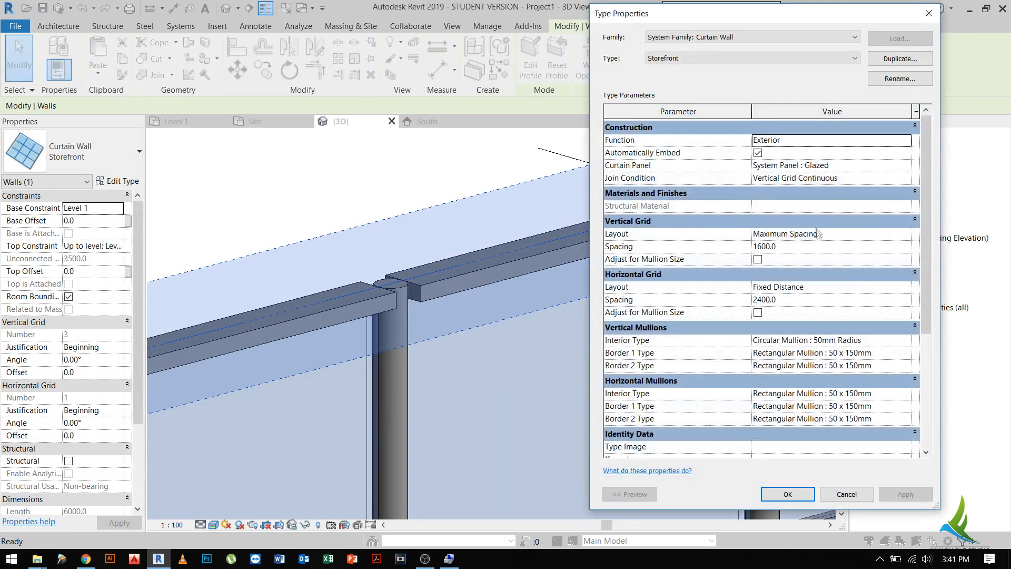
left_click(892, 396)
left_click(893, 396)
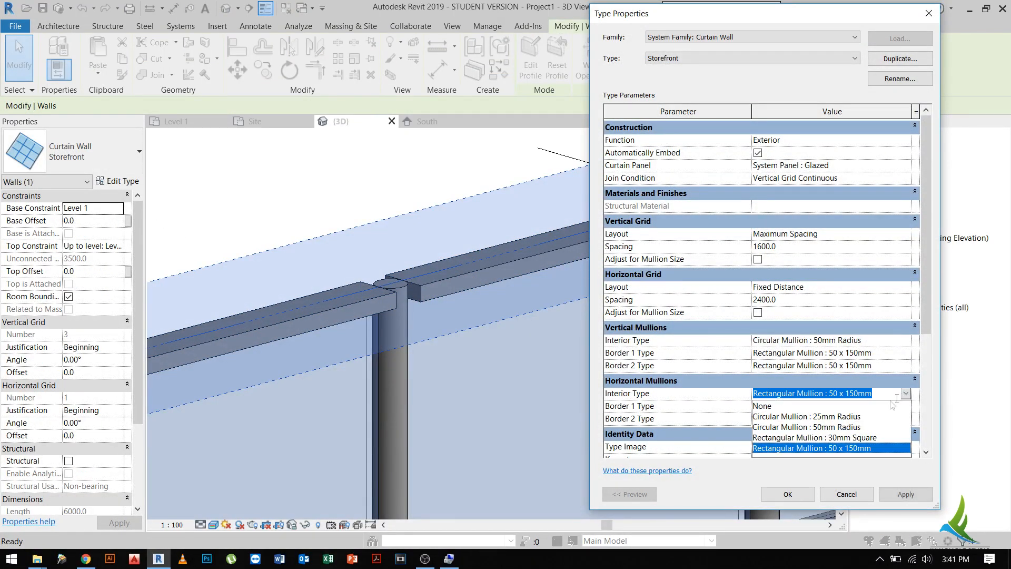
left_click(796, 426)
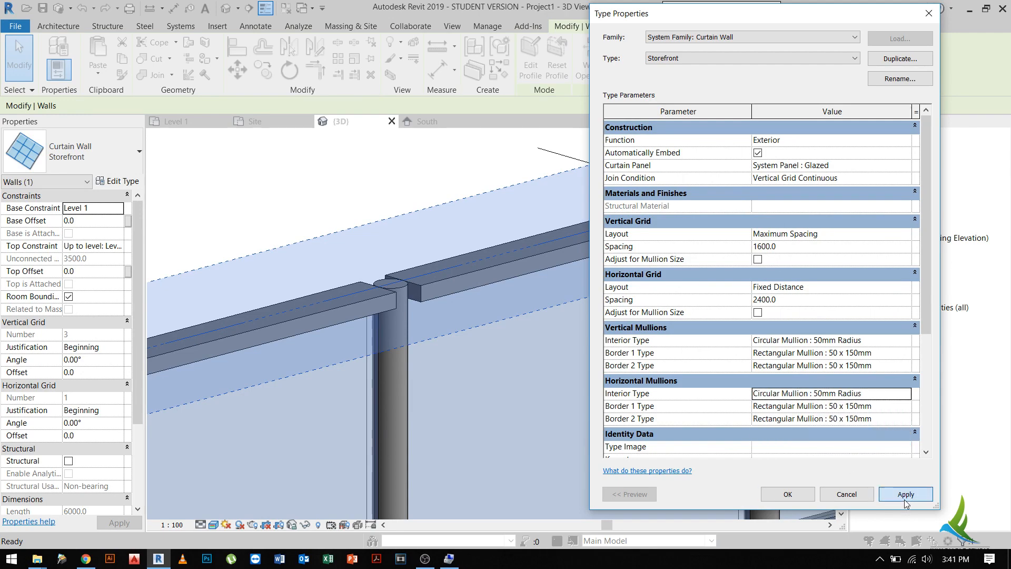
left_click(788, 494)
- Examine the joints between the circular horizontal and vertical mullions in the 3D view
scroll(541, 381, "up", 3)
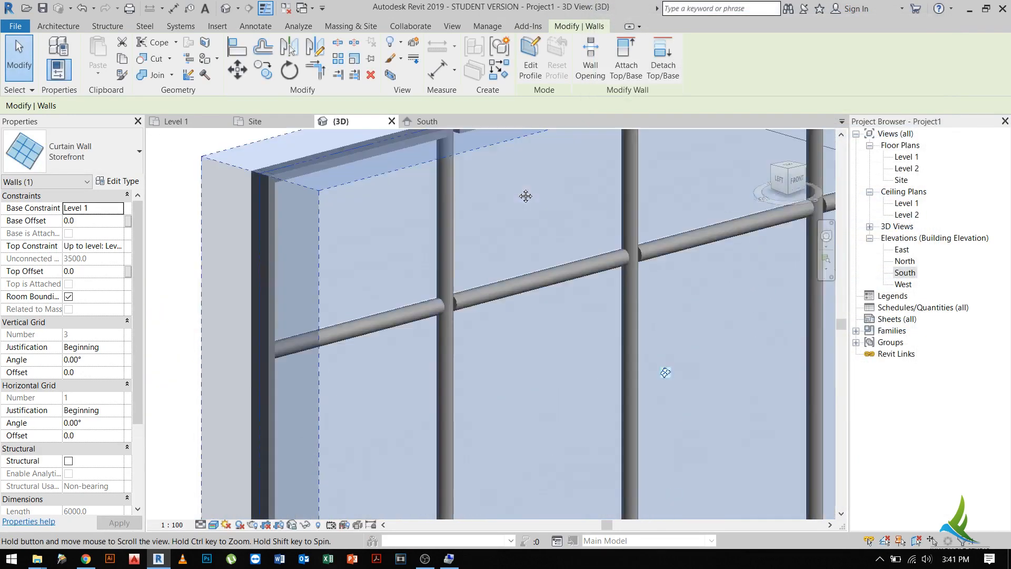
key("Escape")
scroll(421, 323, "up", 4)
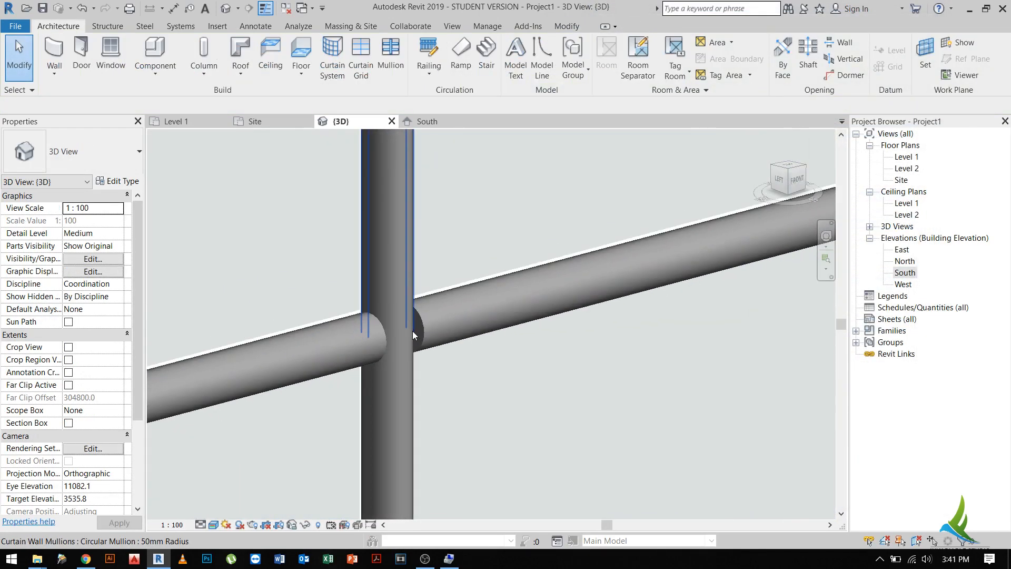
scroll(412, 330, "down", 2)
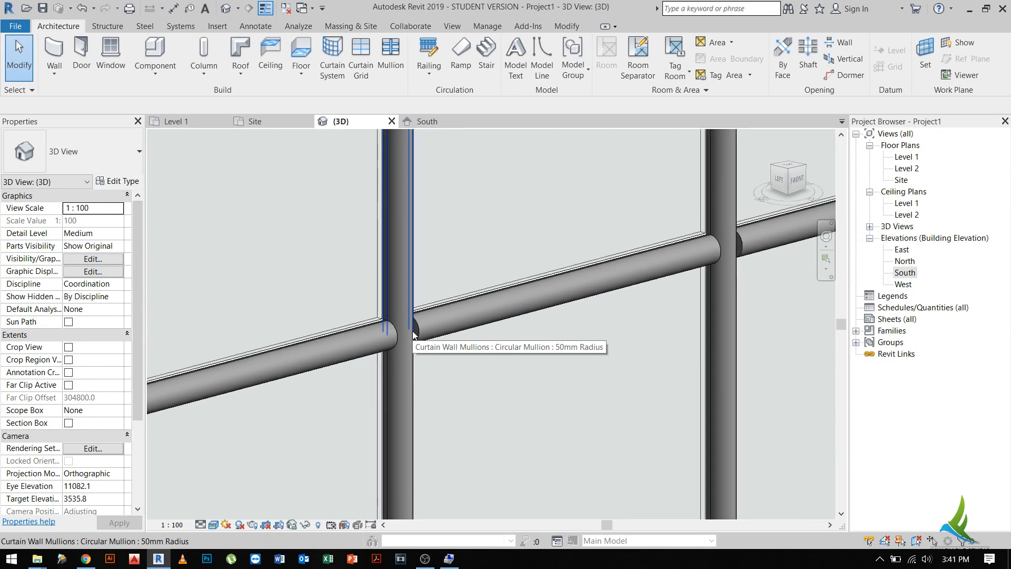
scroll(412, 330, "down", 4)
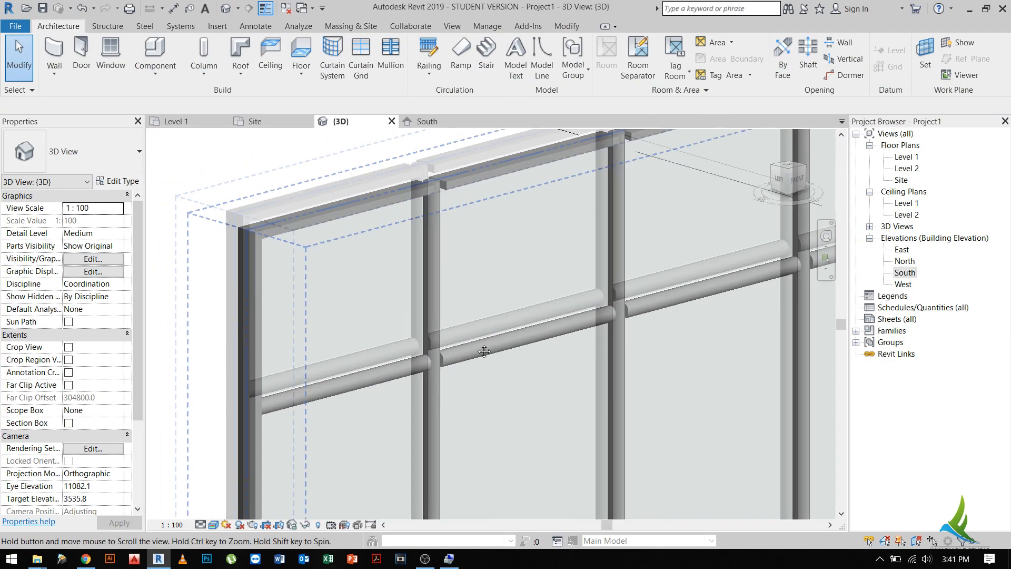
- Undo the circular mullion type changes and check the wall's upper border at the first interior vertical mullion
scroll(403, 296, "up", 5)
scroll(404, 296, "down", 3)
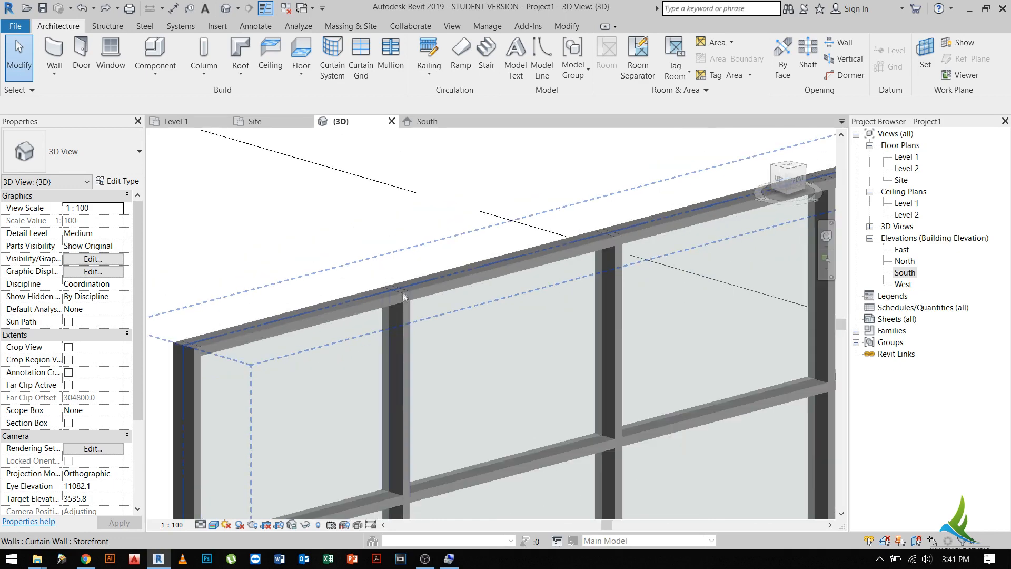
left_click(400, 282)
scroll(401, 283, "up", 3)
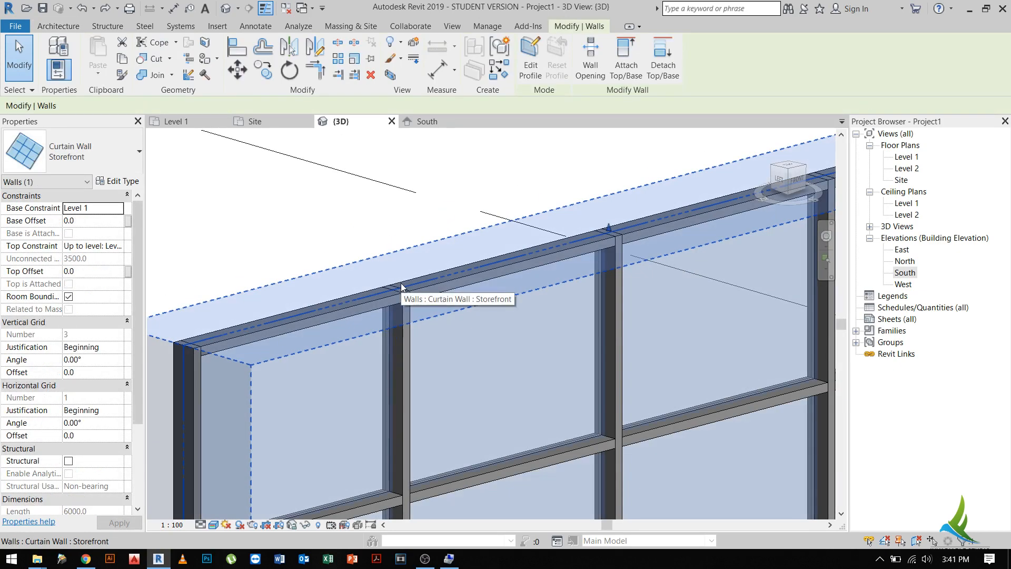
key("Escape")
- Inspect the type and properties of the upper mullion on the first interior vertical grid line, and clear the selection
scroll(495, 308, "down", 3)
middle_click_drag(495, 308, 431, 253)
scroll(416, 243, "up", 3)
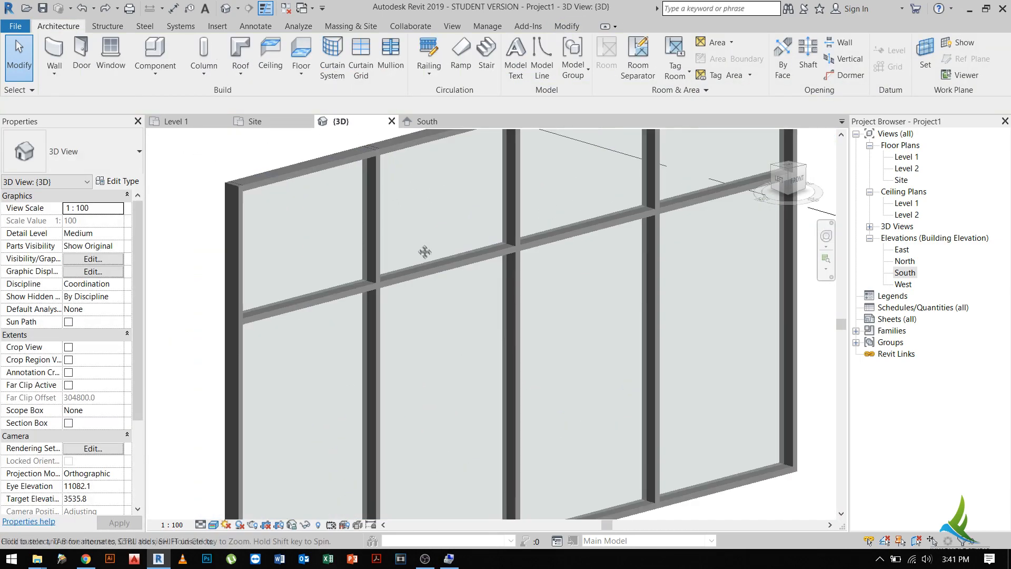
scroll(399, 211, "up", 3)
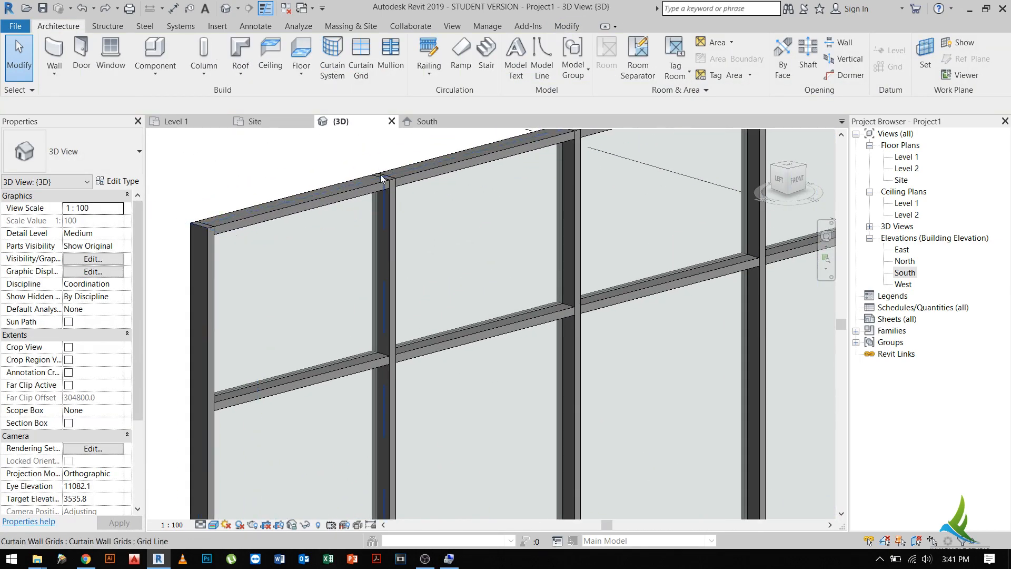
left_click(393, 196)
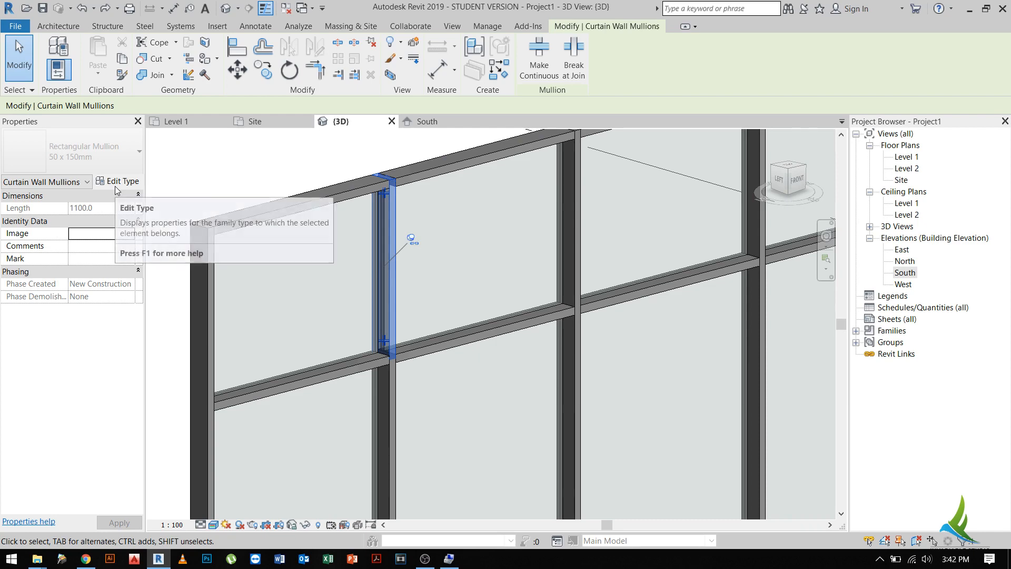
key("Escape")
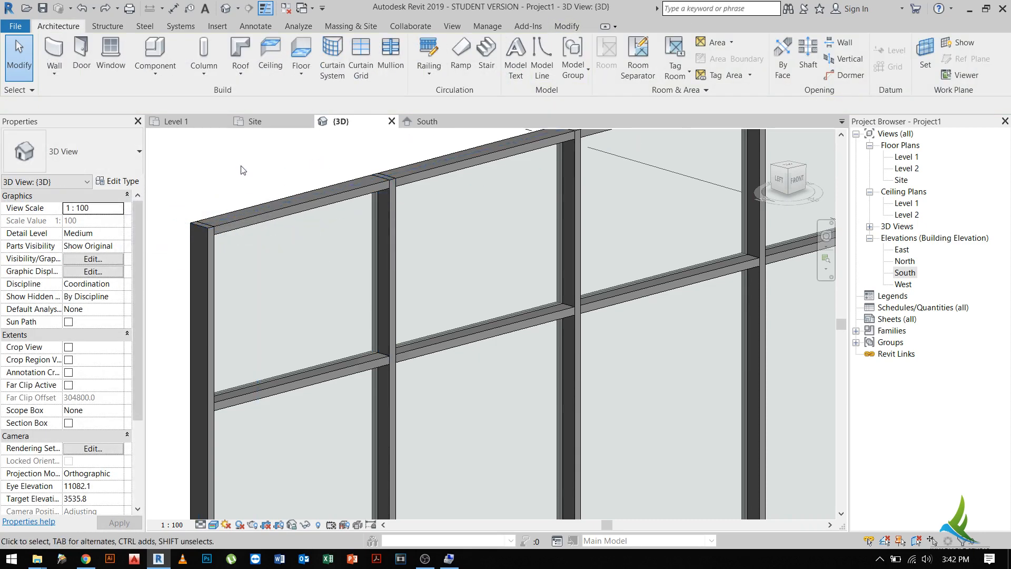
scroll(235, 168, "down", 5)
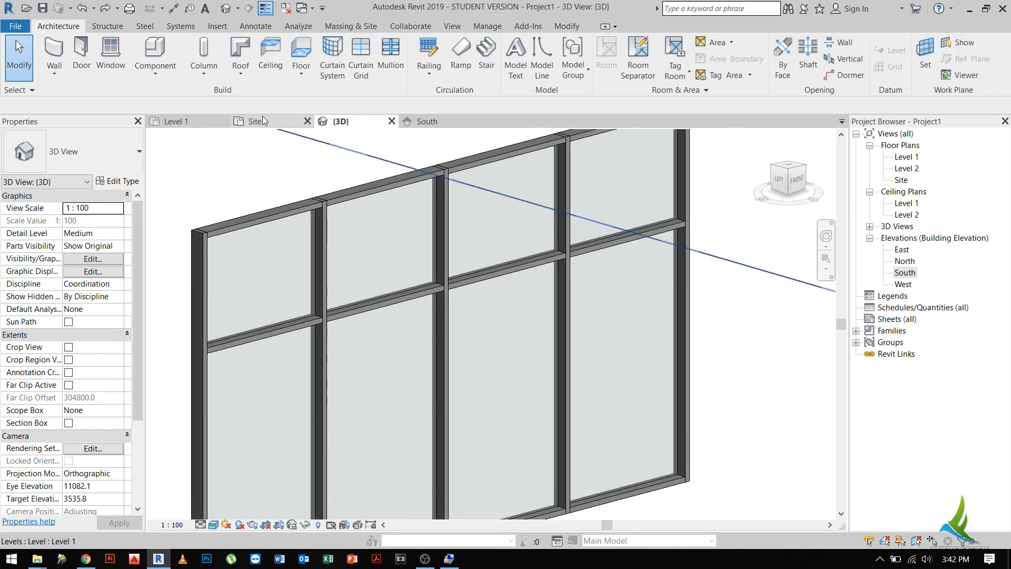
- Switch to the Level 1 floor plan
left_click(255, 121)
left_click(191, 122)
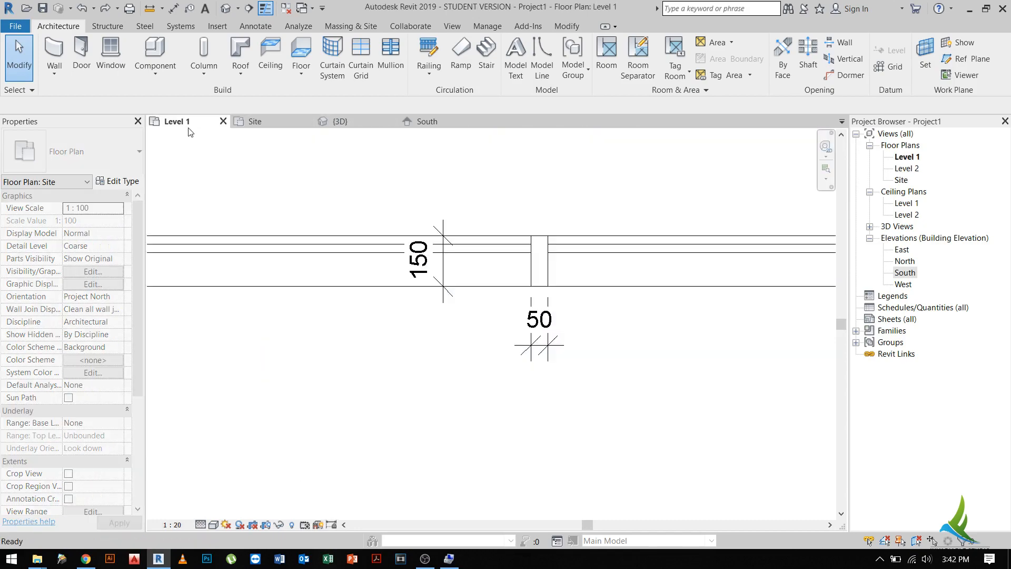
left_click_drag(412, 281, 543, 405)
left_click_drag(388, 188, 559, 417)
left_click(529, 52)
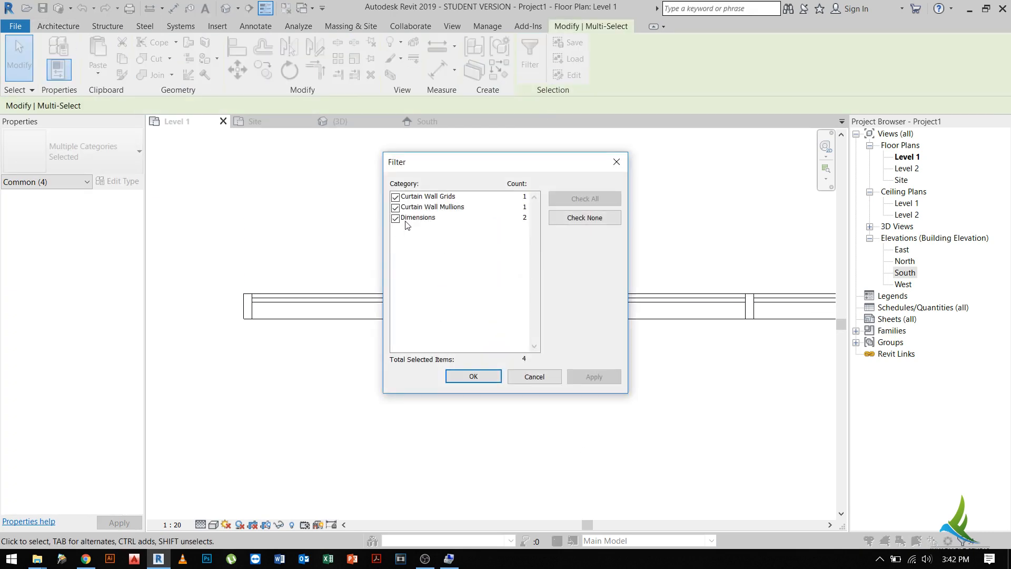
left_click(584, 218)
left_click(396, 218)
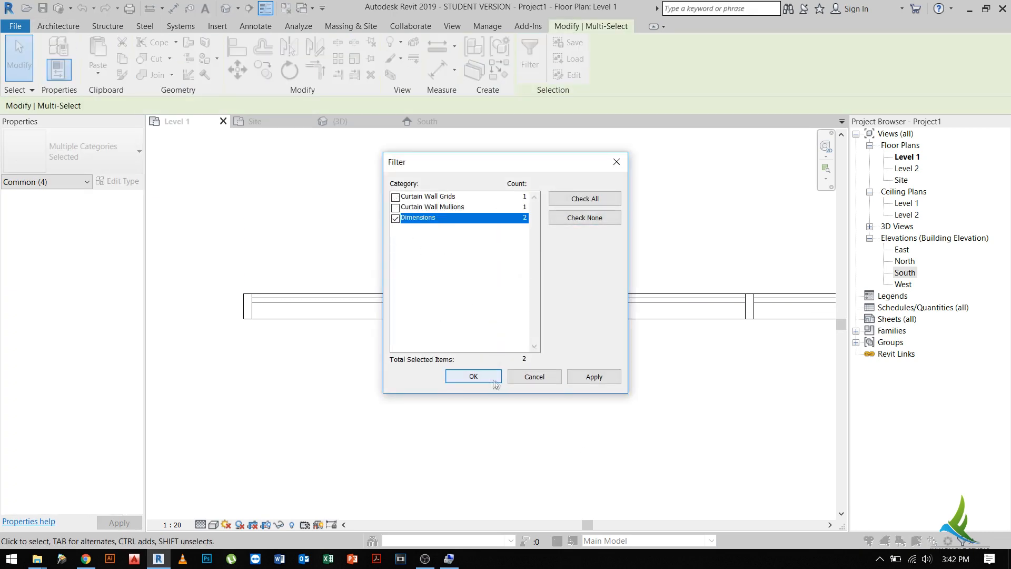
left_click(473, 377)
scroll(480, 354, "up", 2)
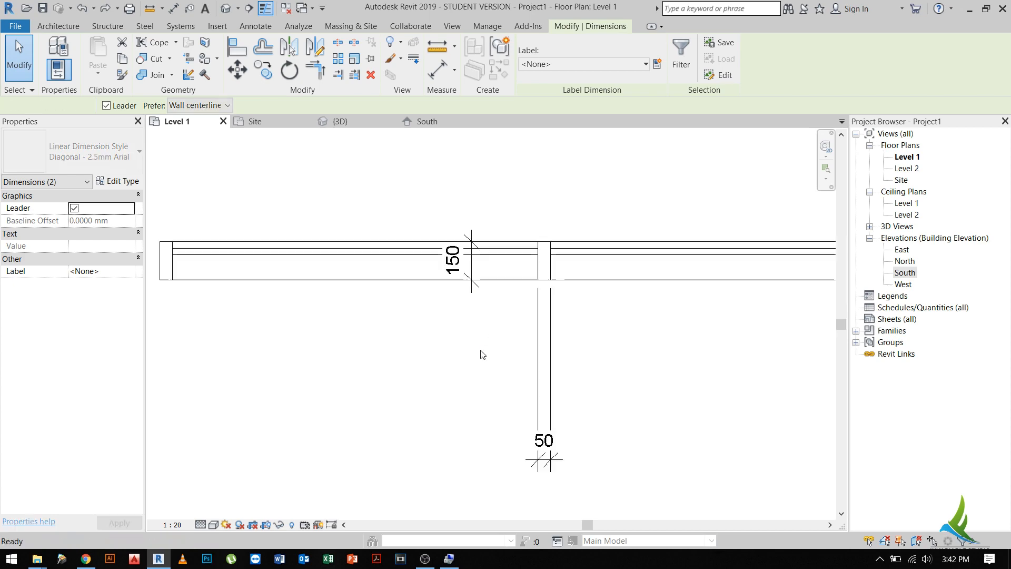
left_click(486, 347)
- Filter a selection around the dimensioned mullion down to Dimensions only and delete its two dimensions
scroll(401, 203, "down", 2)
left_click_drag(401, 203, 558, 476)
left_click(529, 56)
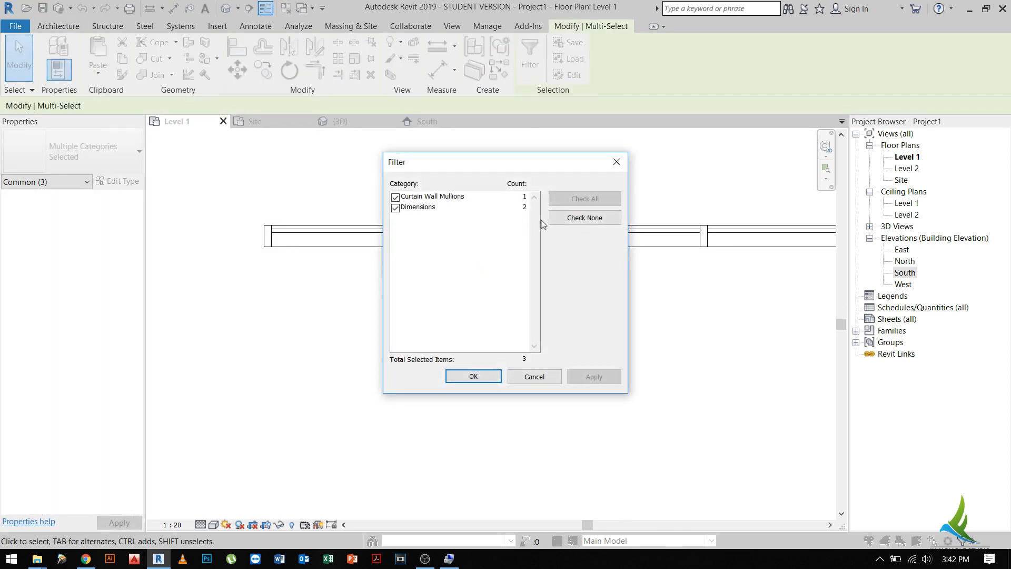
left_click(585, 218)
left_click(395, 207)
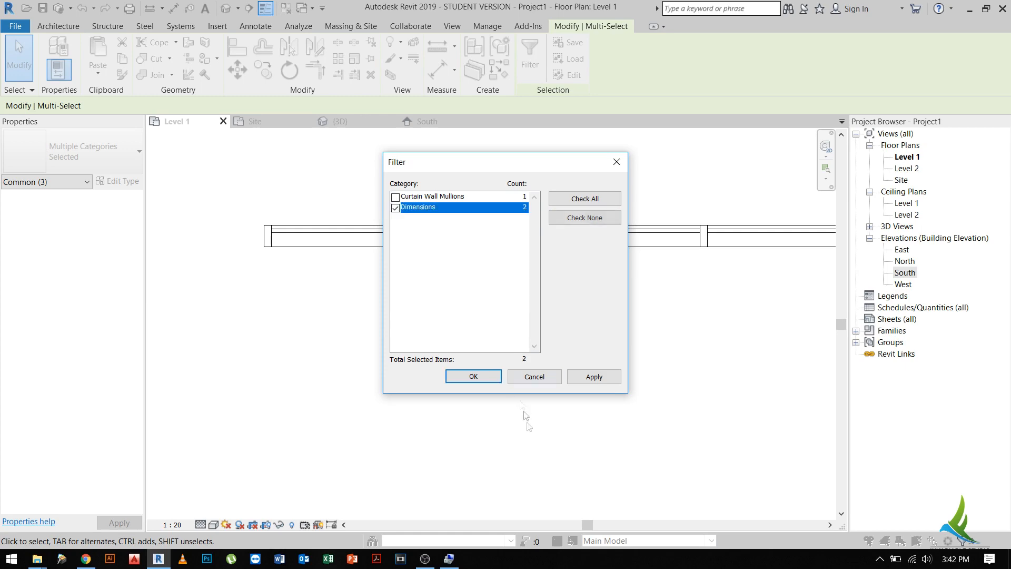
left_click(473, 377)
key("Delete")
- Try to place an M_Single-Flush 0915 x 2134mm door in the Storefront curtain wall
middle_click_drag(485, 203, 425, 234)
scroll(425, 234, "up", 6)
scroll(425, 234, "down", 3)
middle_click_drag(412, 293, 435, 339)
scroll(375, 310, "down", 4)
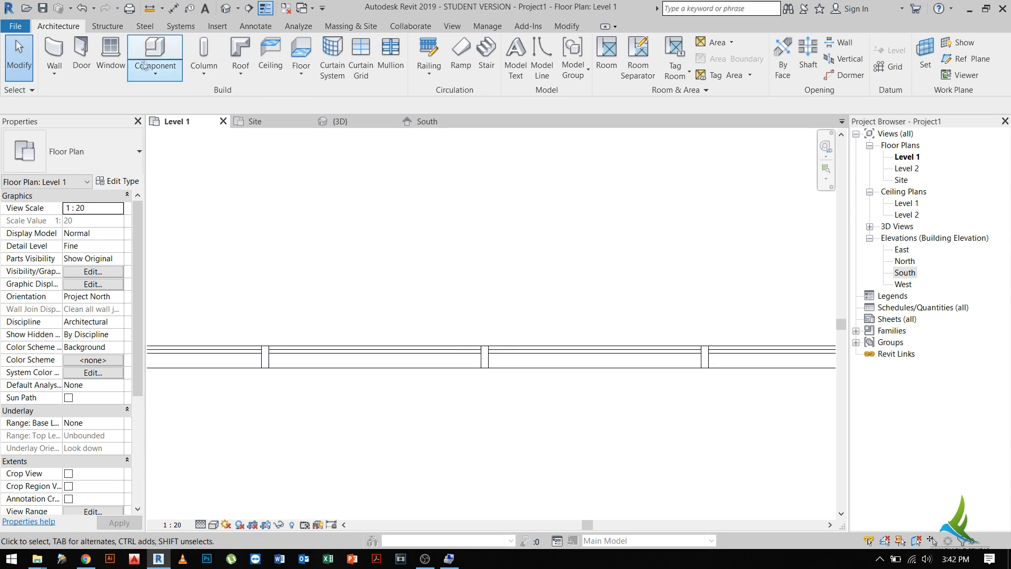
left_click(80, 52)
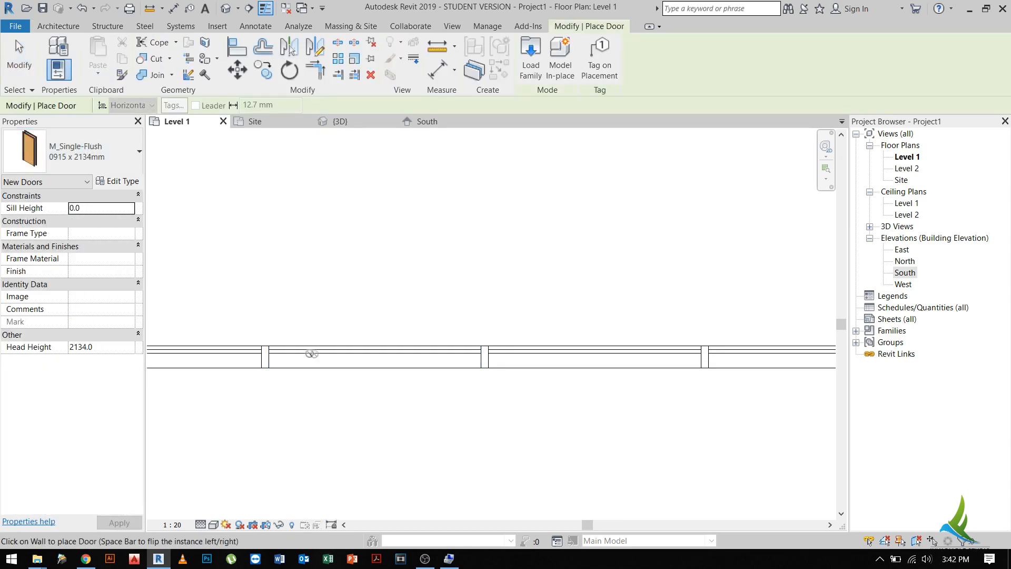
scroll(457, 339, "down", 3)
middle_click_drag(463, 339, 472, 384)
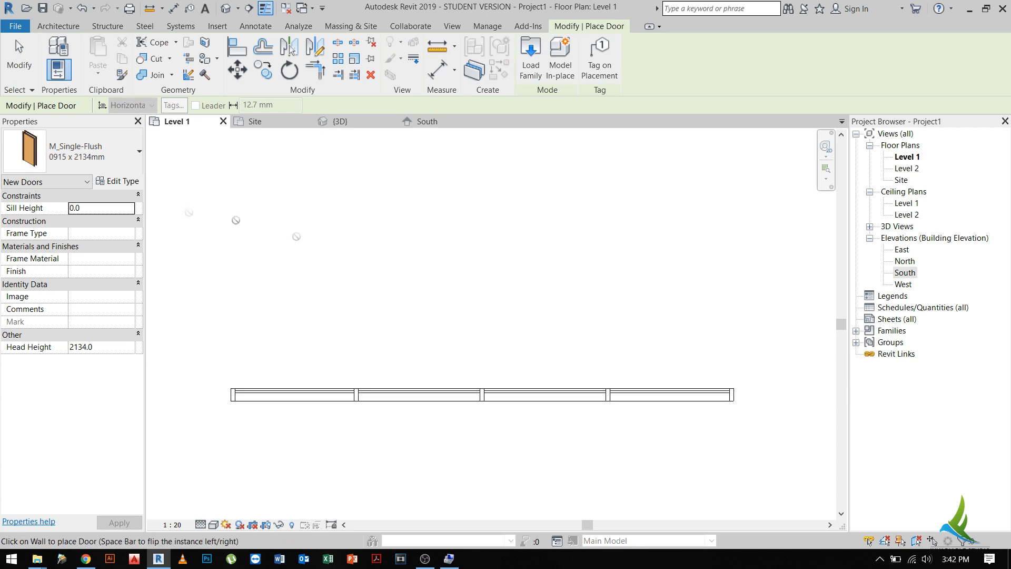
key("Escape")
left_click(54, 53)
left_click(242, 249)
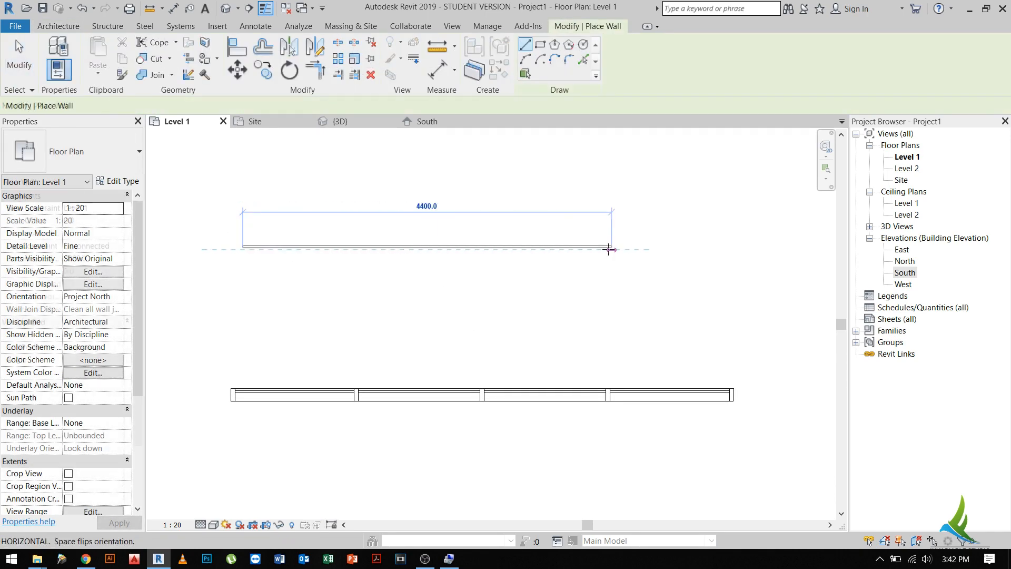
left_click(610, 249)
key("Escape")
key("ctrl+z")
- Draw a horizontal Generic - 300mm basic wall about 2400 mm long above the curtain wall in the plan
left_click(62, 163)
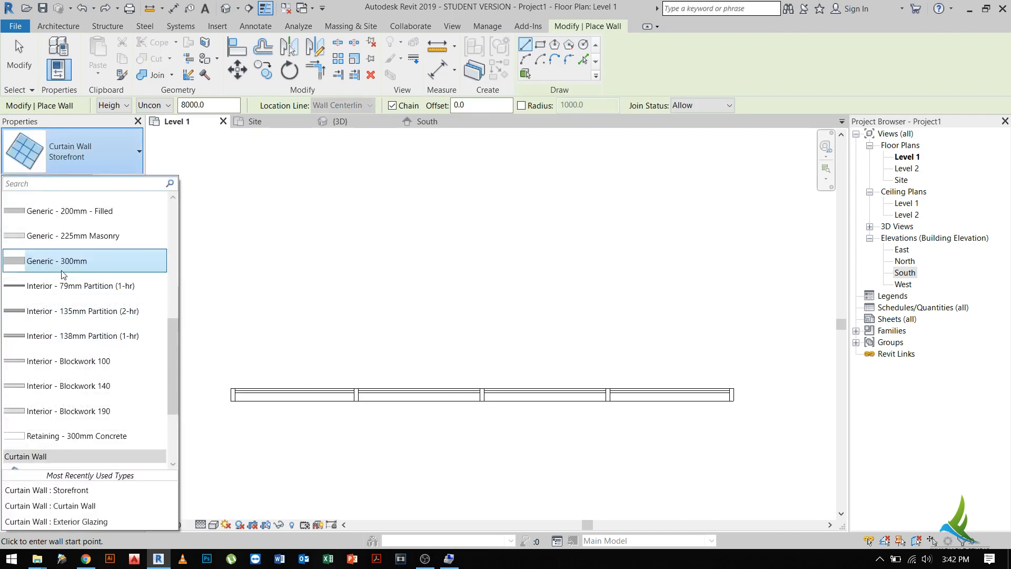
left_click(62, 271)
left_click(231, 277)
left_click(432, 276)
key("Escape")
key("Escape")
- Place an M_Single-Flush 0915 x 2134mm door at the middle of the Generic - 300mm wall
left_click(81, 55)
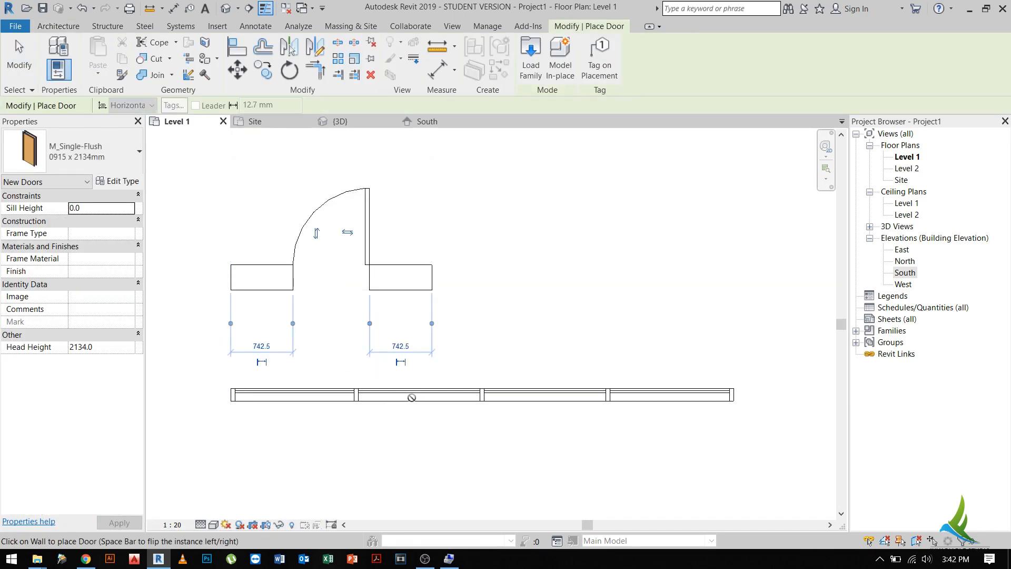
key("Escape")
key("Escape")
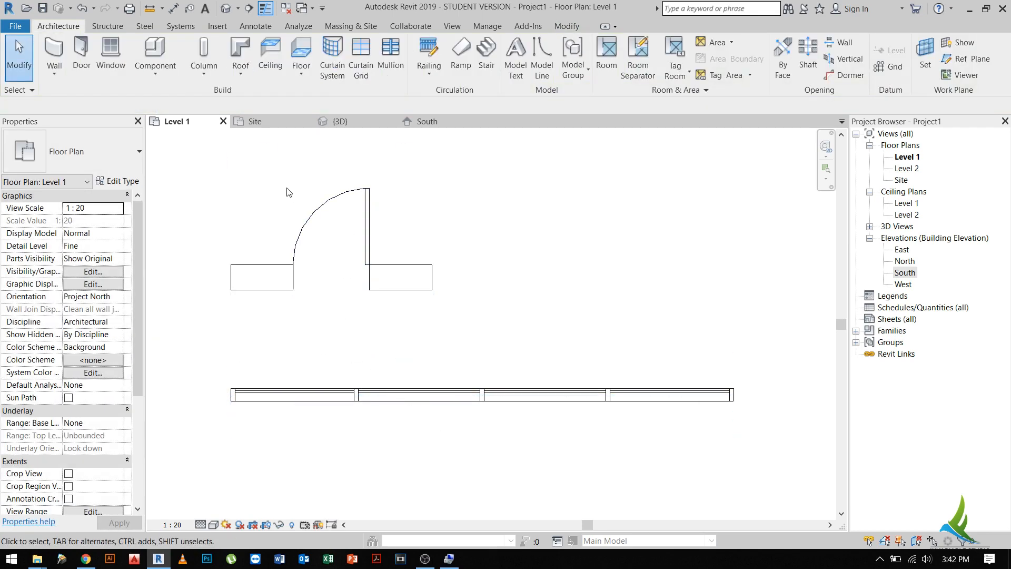
- Open the 3D view and delete the Generic - 300mm wall with its door
left_click(340, 121)
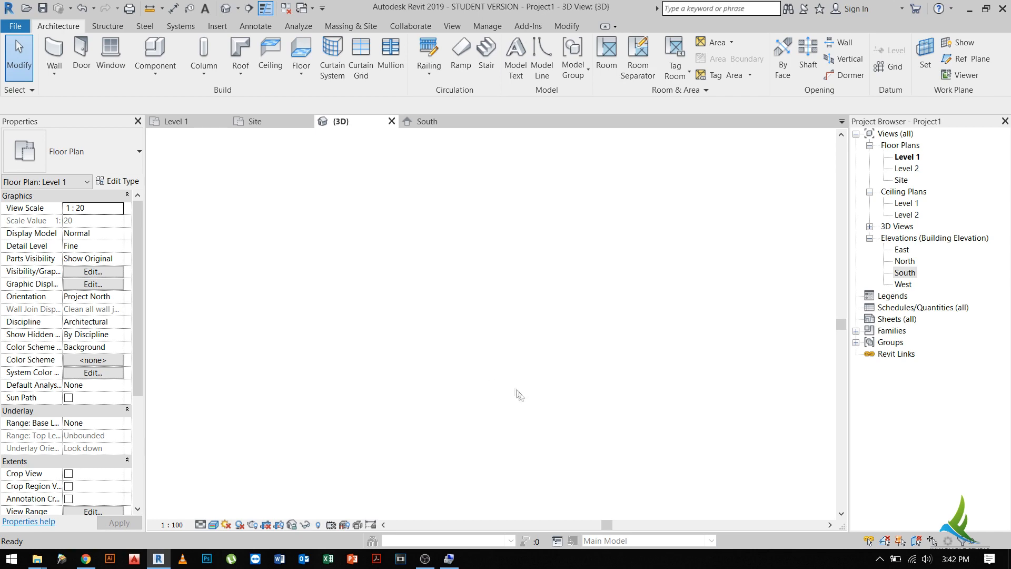
left_click_drag(356, 488, 311, 412)
key("Delete")
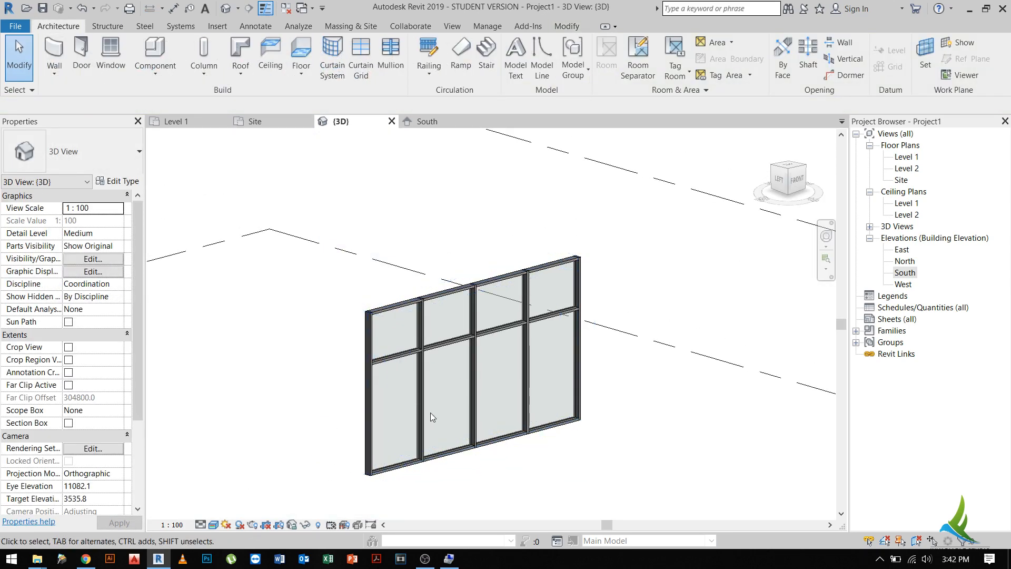
- Select and unpin the lower glazed panel in the curtain wall's second bay, and review the types available for it
scroll(431, 412, "up", 5)
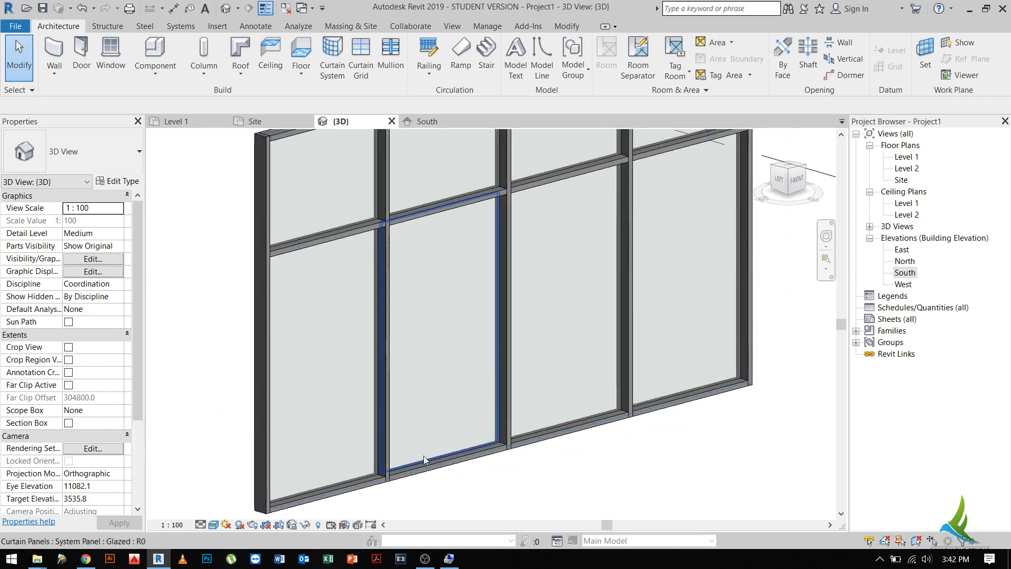
left_click(423, 456)
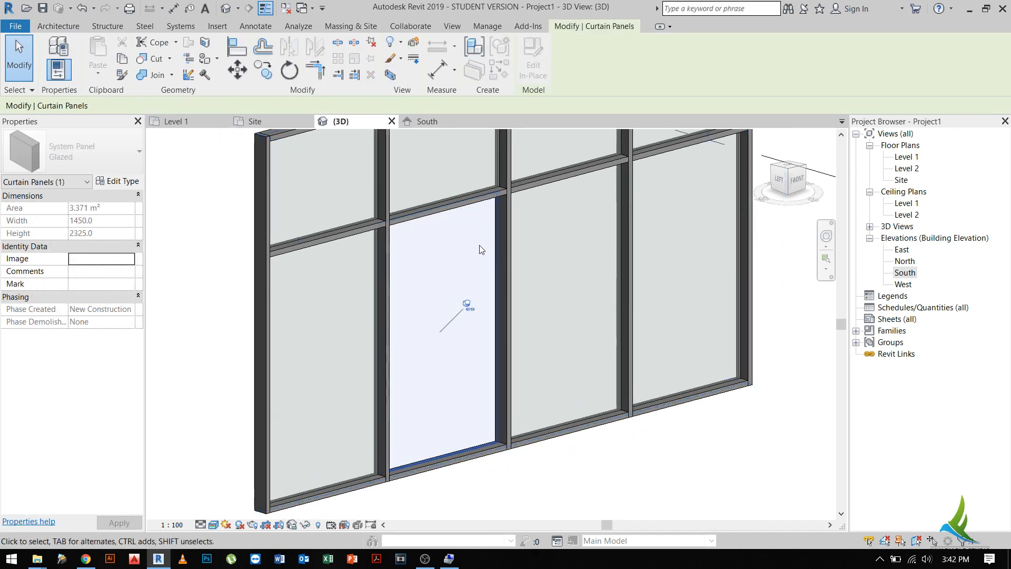
scroll(463, 311, "up", 3)
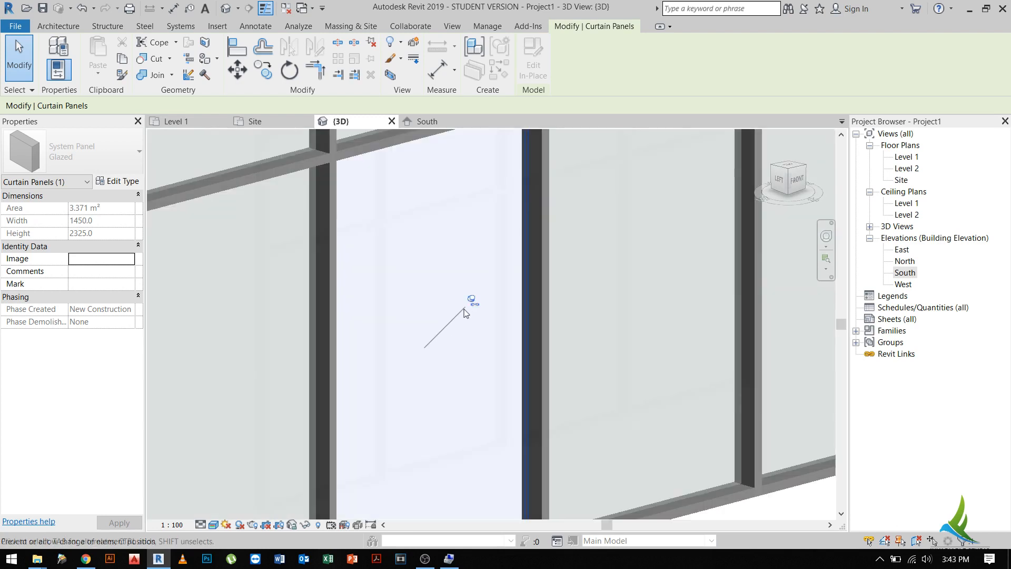
scroll(474, 314, "up", 2)
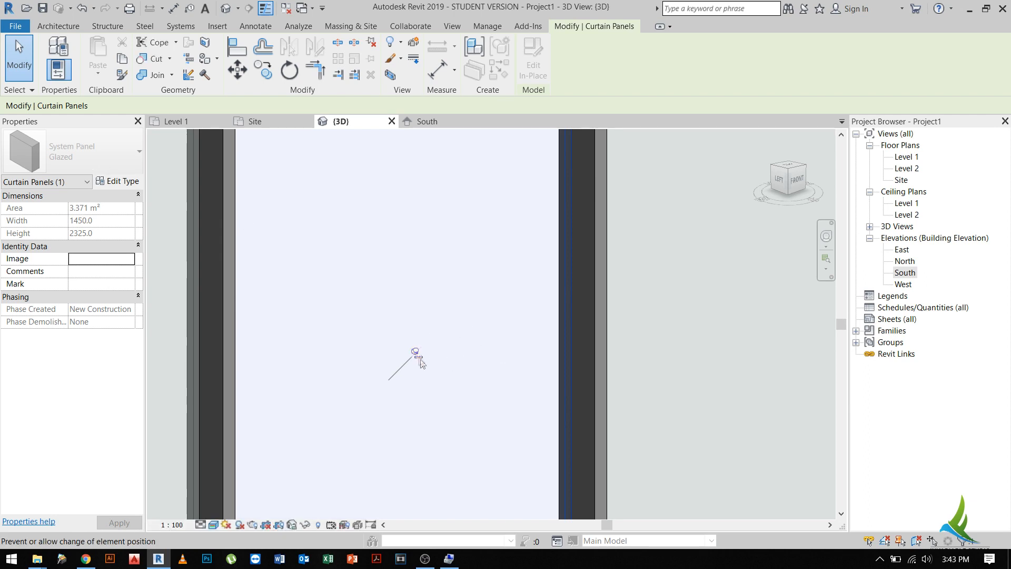
left_click(415, 352)
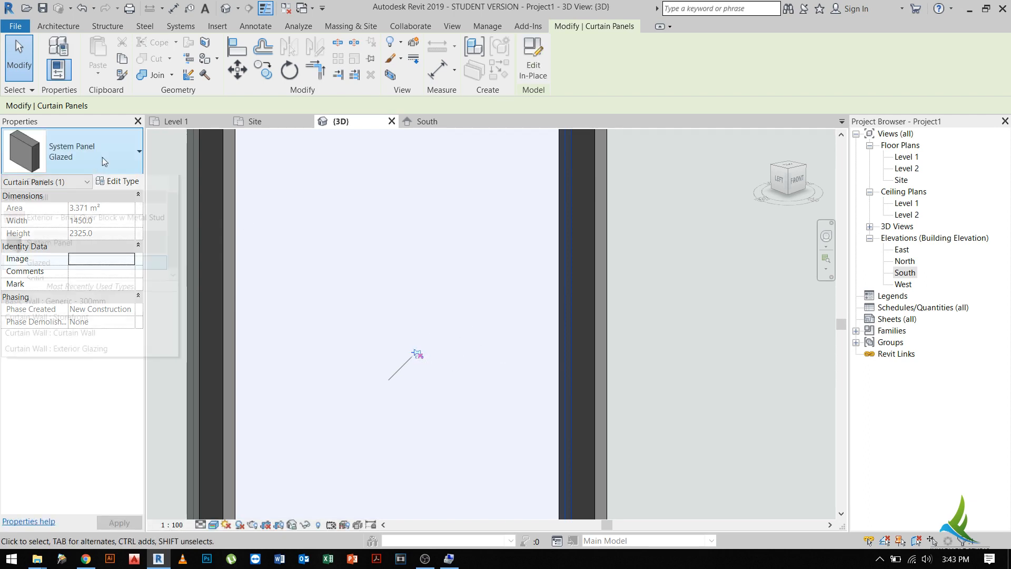
left_click(102, 156)
scroll(58, 448, "down", 1)
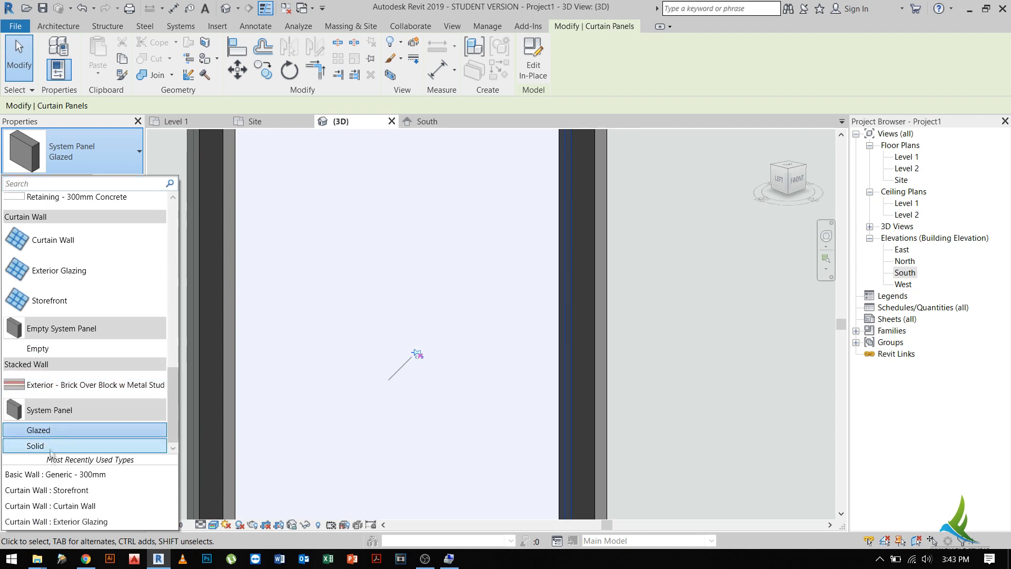
mouse_move(52, 449)
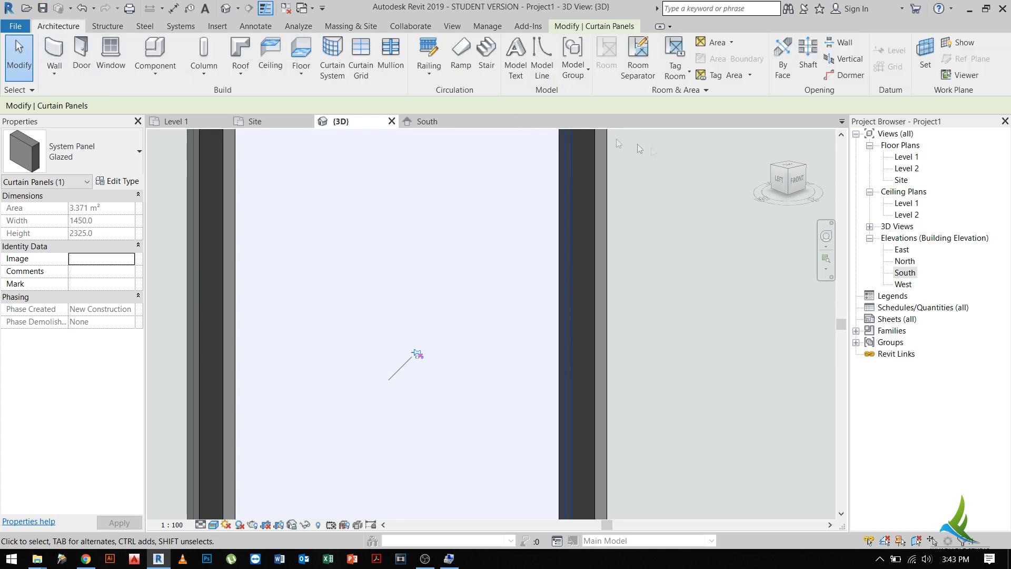
- Start loading a family and check the Curtain Wall Panels folder of the US Metric library for panel families
left_click(586, 29)
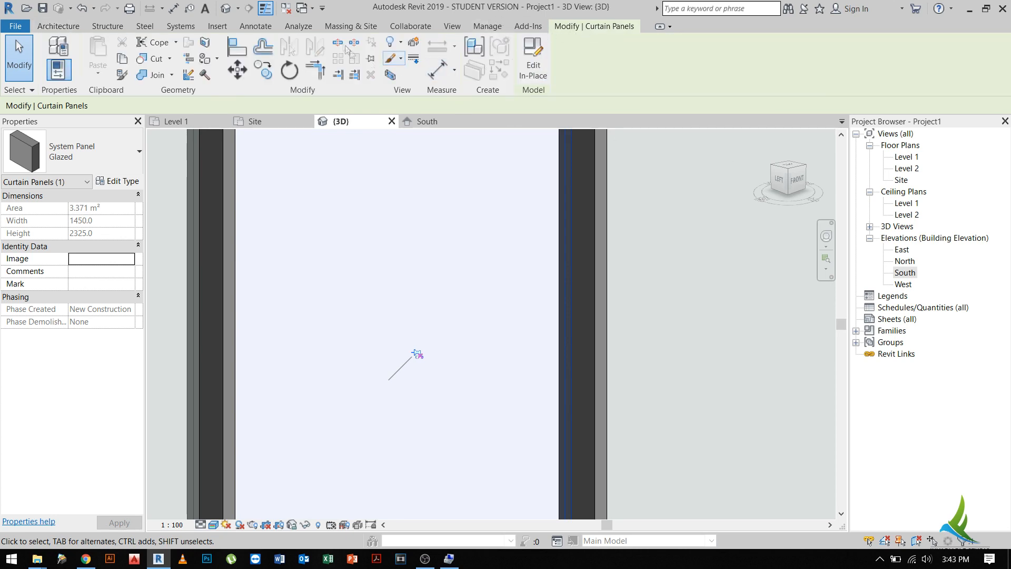
left_click(210, 29)
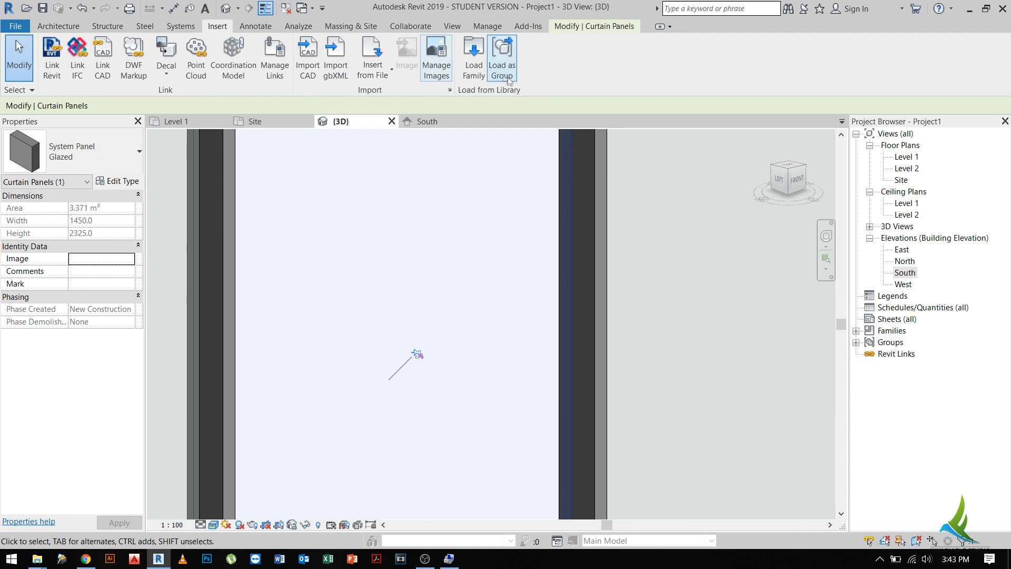
left_click(473, 61)
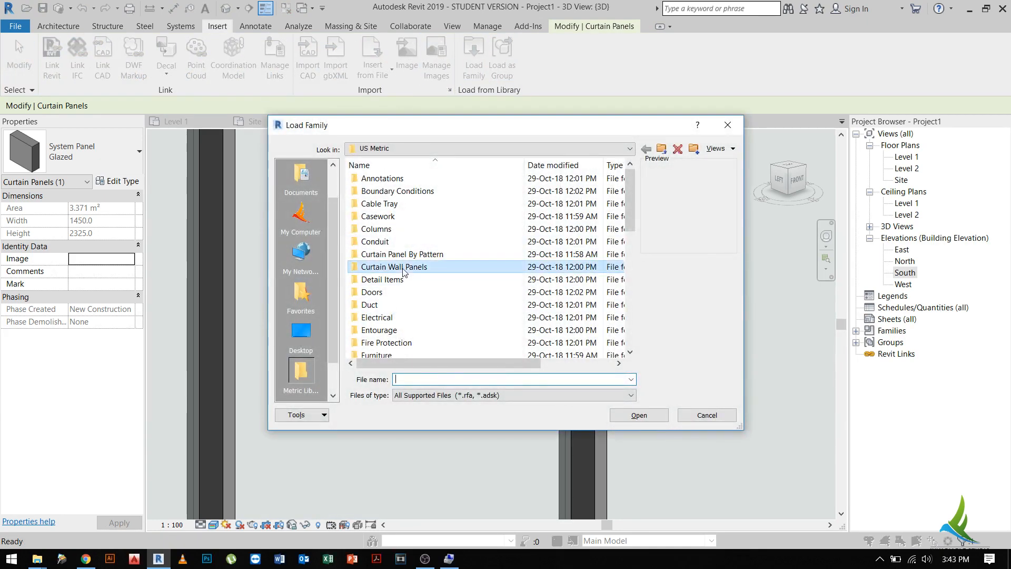
double_click(404, 269)
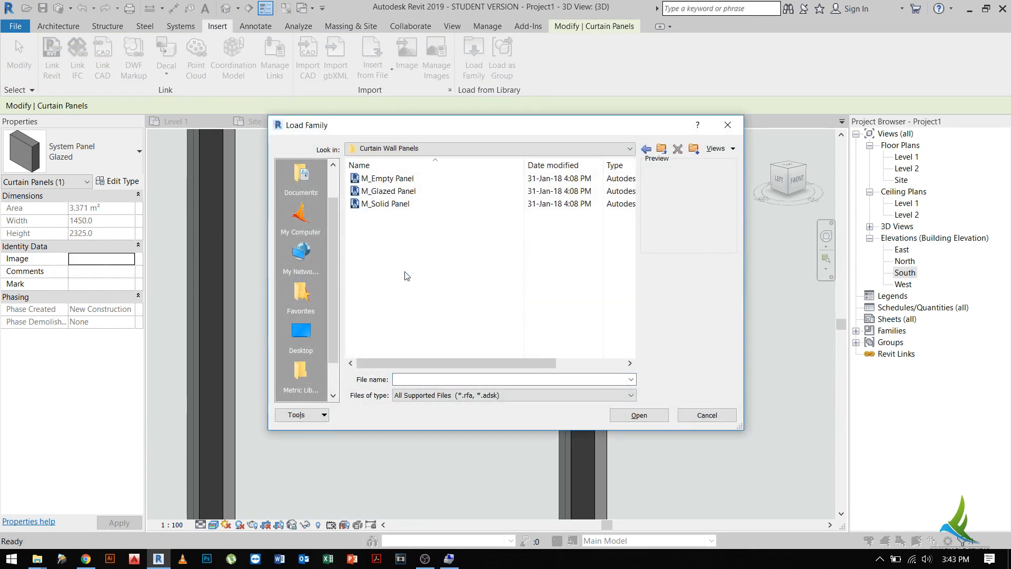
key("BackSpace")
key("BackSpace")
- Load the M_Door-Curtain-Wall-Double-Glass, Double-Storefront and Single-Glass families from the library's Doors folder
double_click(386, 206)
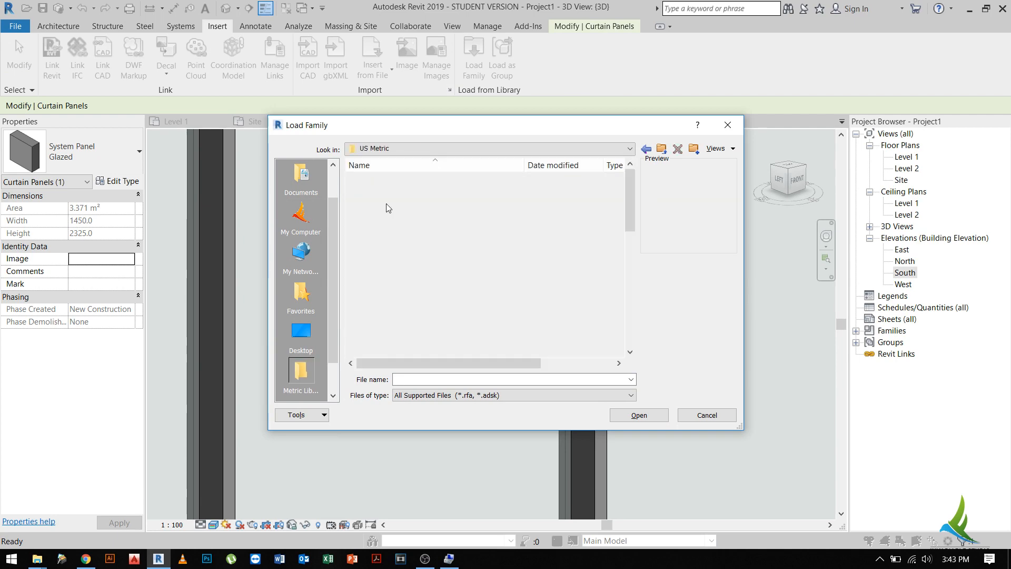
scroll(384, 274, "down", 3)
scroll(383, 275, "up", 4)
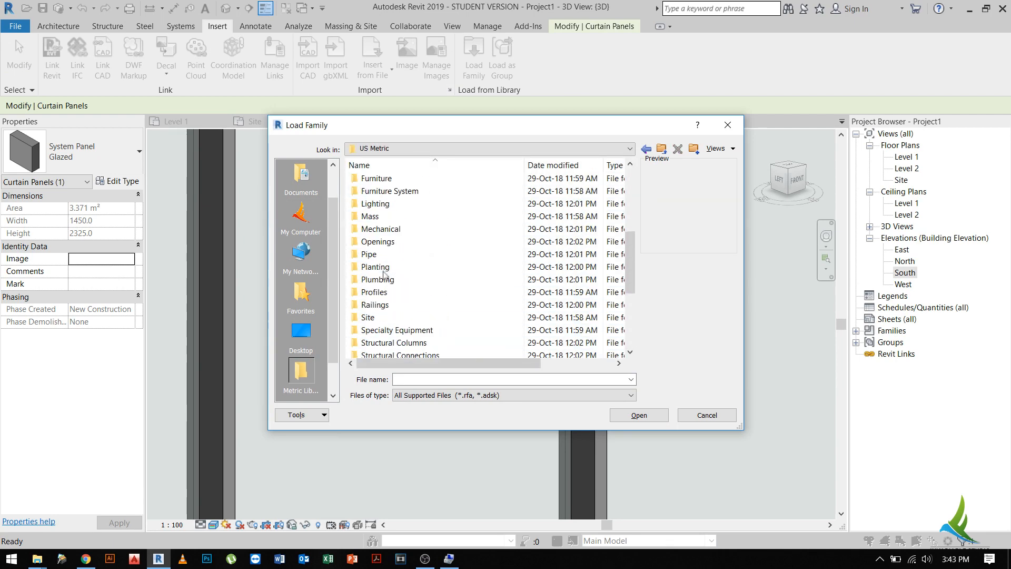
scroll(389, 241, "up", 2)
double_click(389, 191)
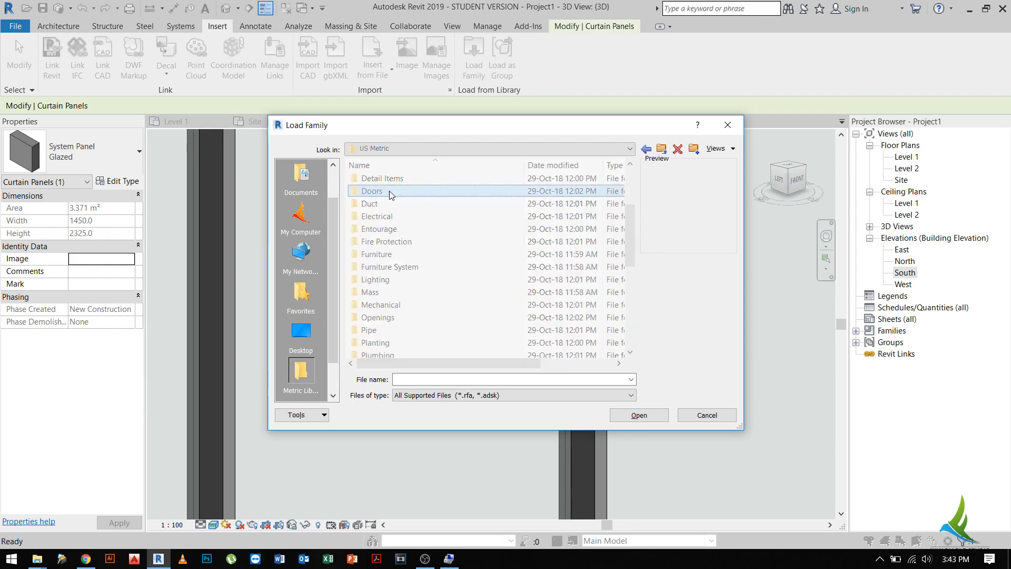
left_click(430, 216)
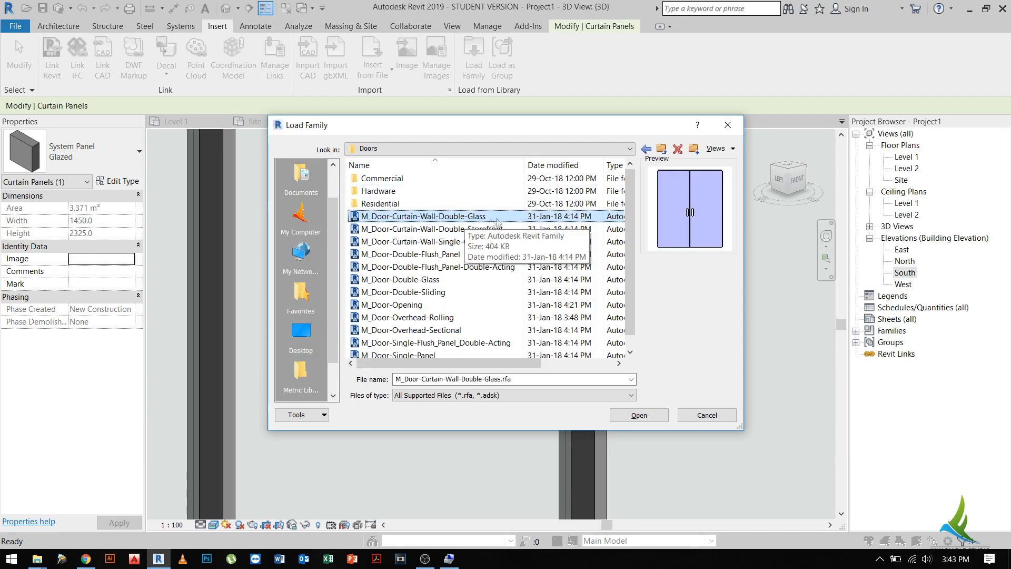
left_click(445, 233)
left_click(441, 244)
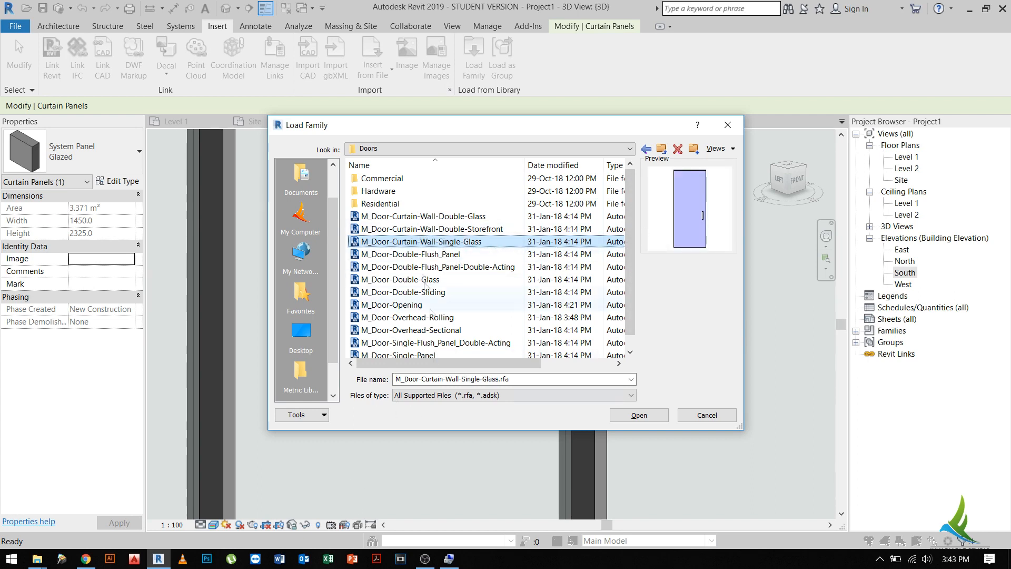
left_click(427, 217, "shift")
left_click(629, 419)
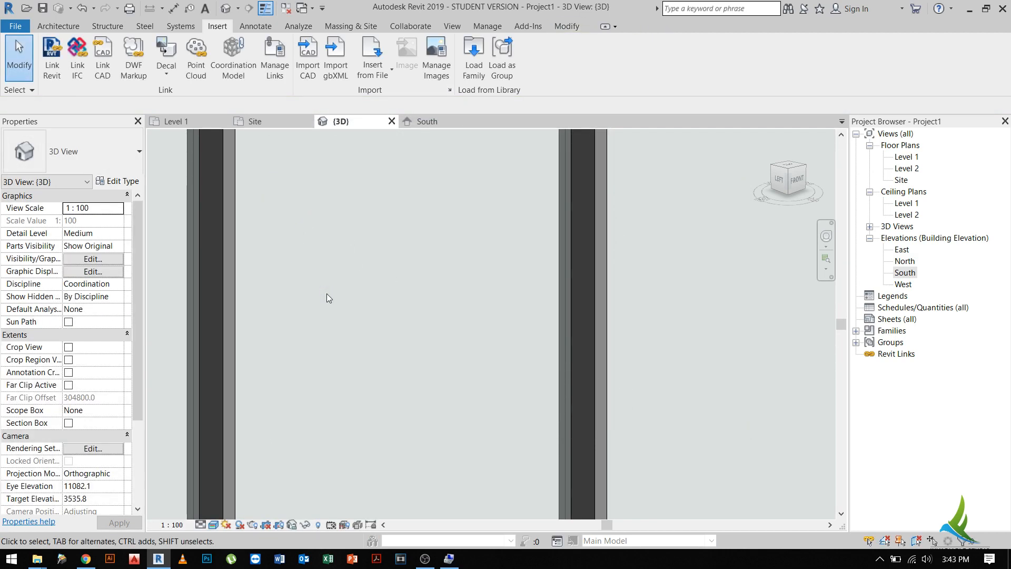
- Change the lower glazed panel in the curtain wall's second bay to the M_Door-Curtain-Wall-Single-Glass door type
scroll(403, 351, "down", 5)
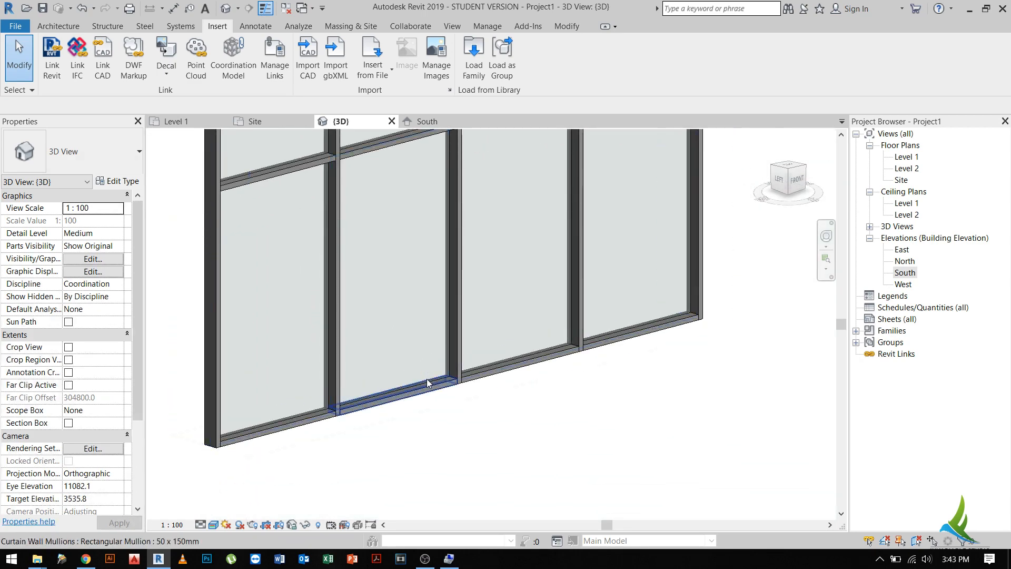
key("Tab")
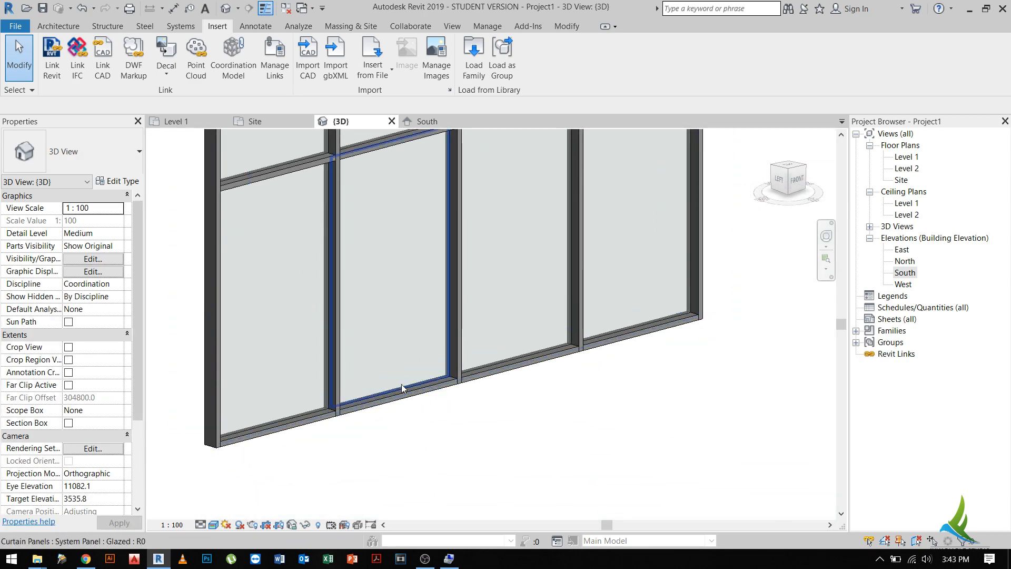
left_click(401, 383)
scroll(427, 255, "up", 2)
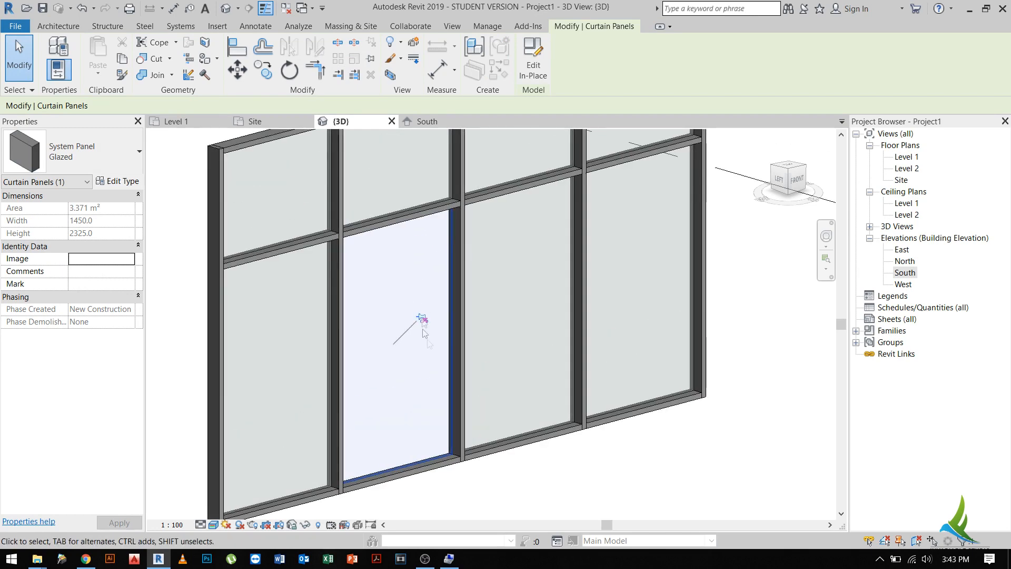
left_click(93, 166)
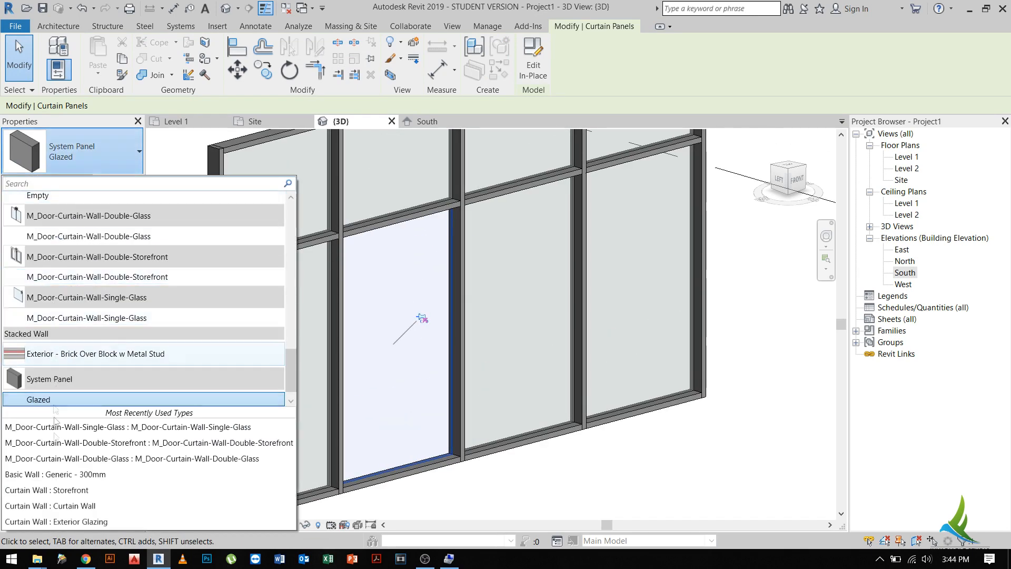
scroll(47, 231, "down", 1)
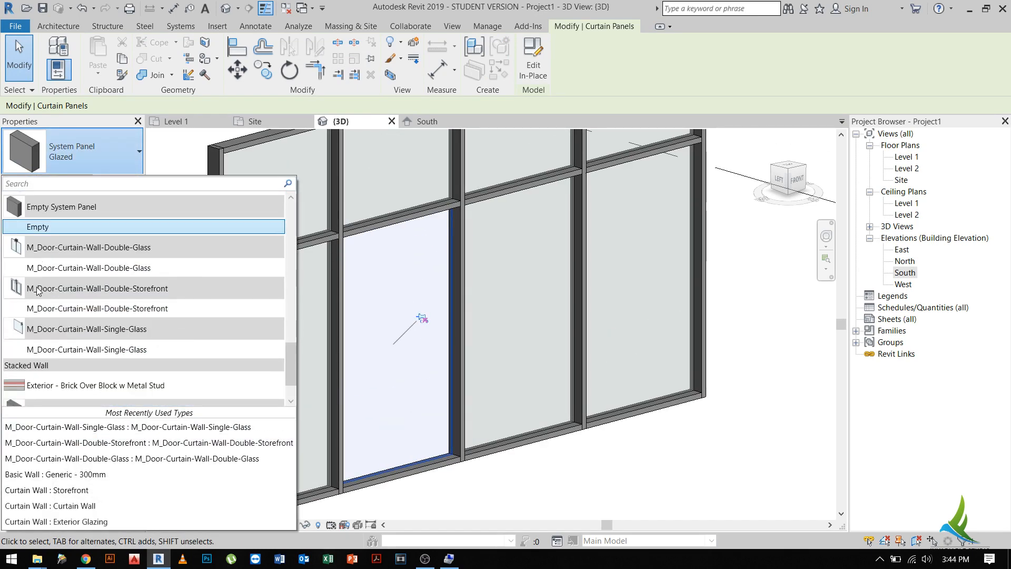
left_click(68, 351)
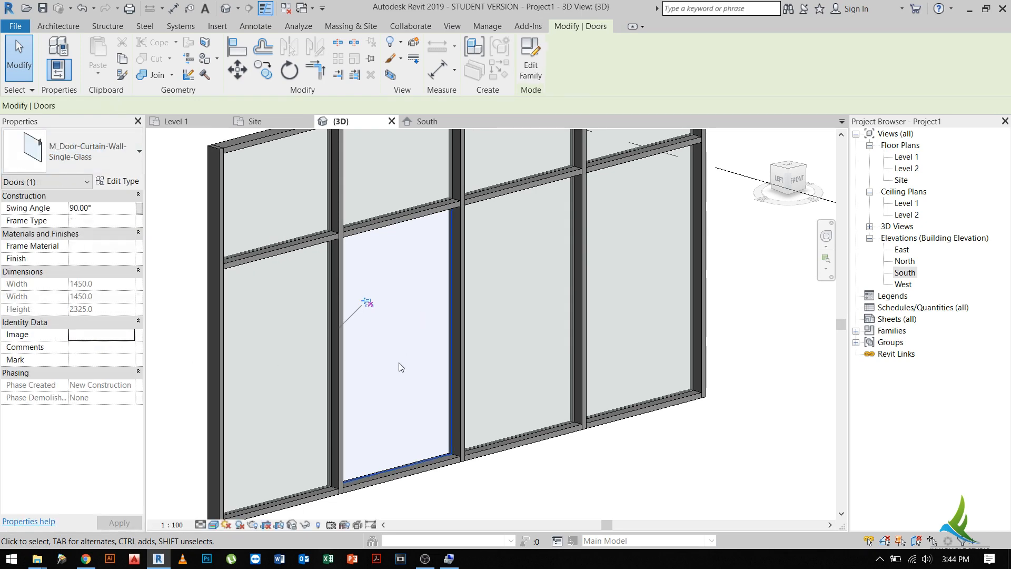
key("Escape")
- Set the 3D view's detail level to Fine and inspect the handle of the single-glass door
scroll(377, 341, "down", 1)
middle_click_drag(385, 395, 381, 364, "shift")
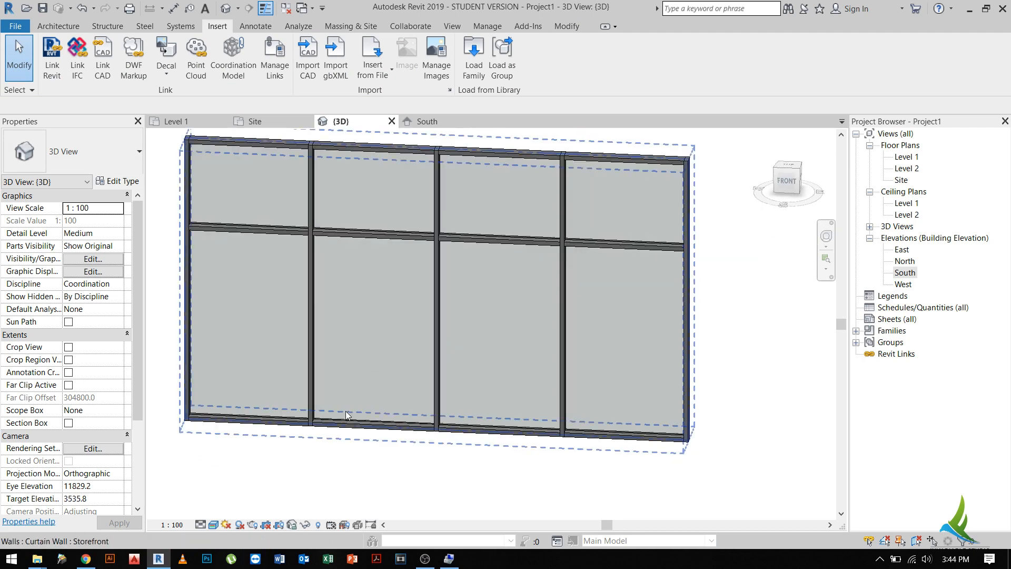
left_click(202, 524)
left_click(210, 512)
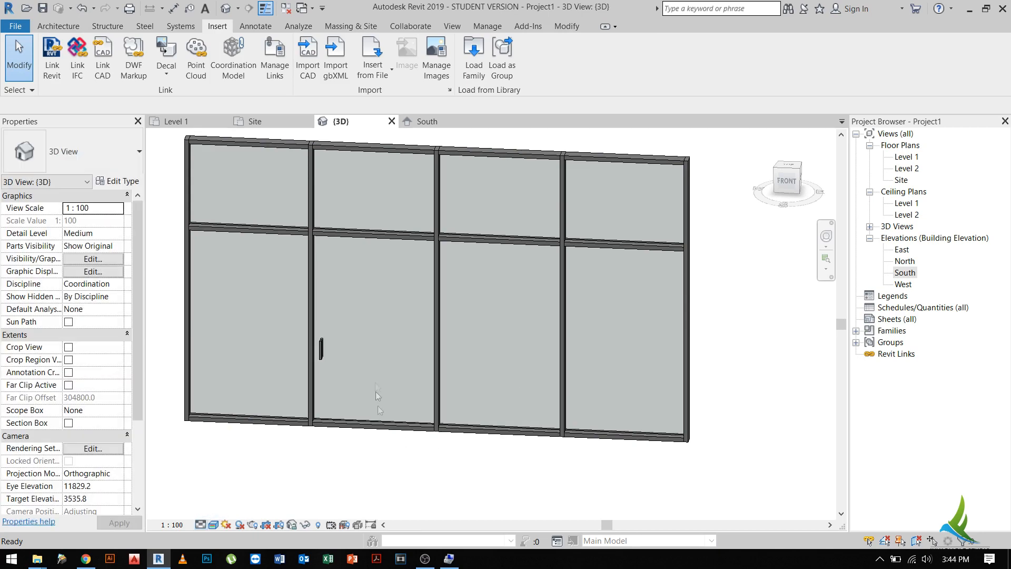
scroll(327, 365, "up", 3)
middle_click_drag(327, 365, 287, 357, "shift")
scroll(345, 330, "up", 2)
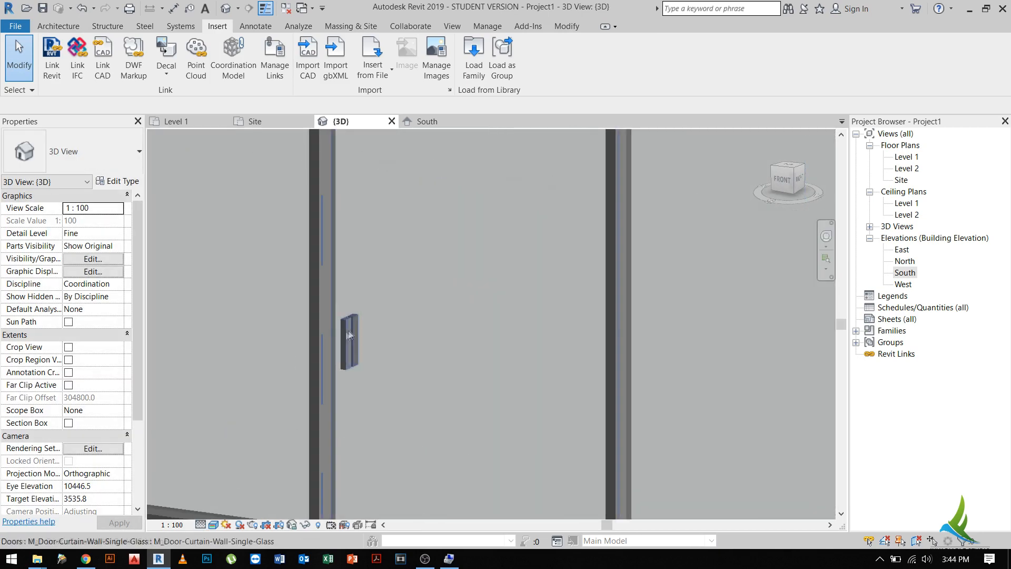
- Check the single-glass door and its swing in the Level 1 floor plan
left_click(182, 122)
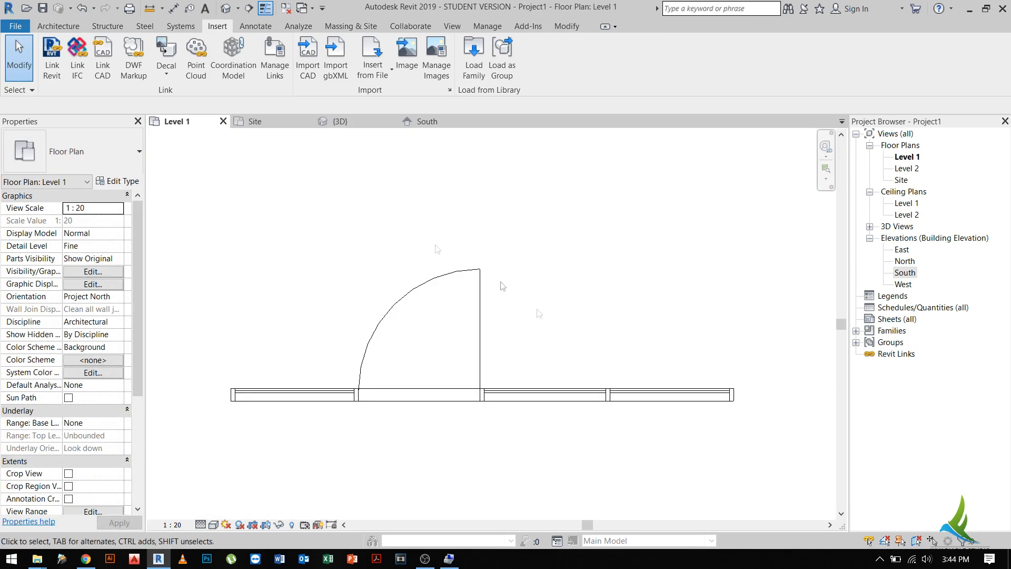
left_click(491, 339)
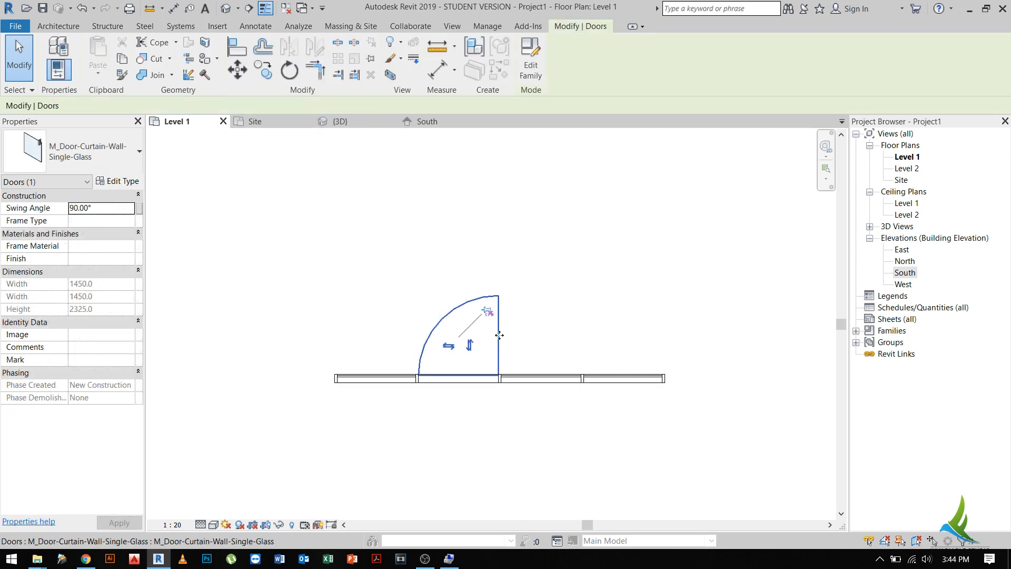
left_click(354, 145)
- In the 3D view, try M_Door-Curtain-Wall-Single-Glass on the third bay's lower glazed panel and settle on M_Door-Curtain-Wall-Double-Glass
left_click(339, 121)
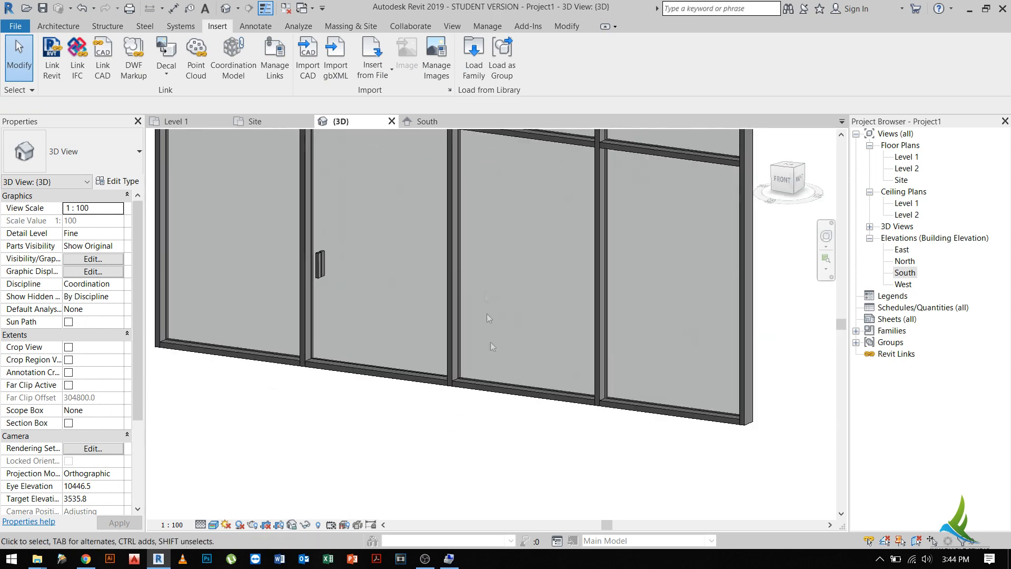
key("Tab")
left_click(488, 379)
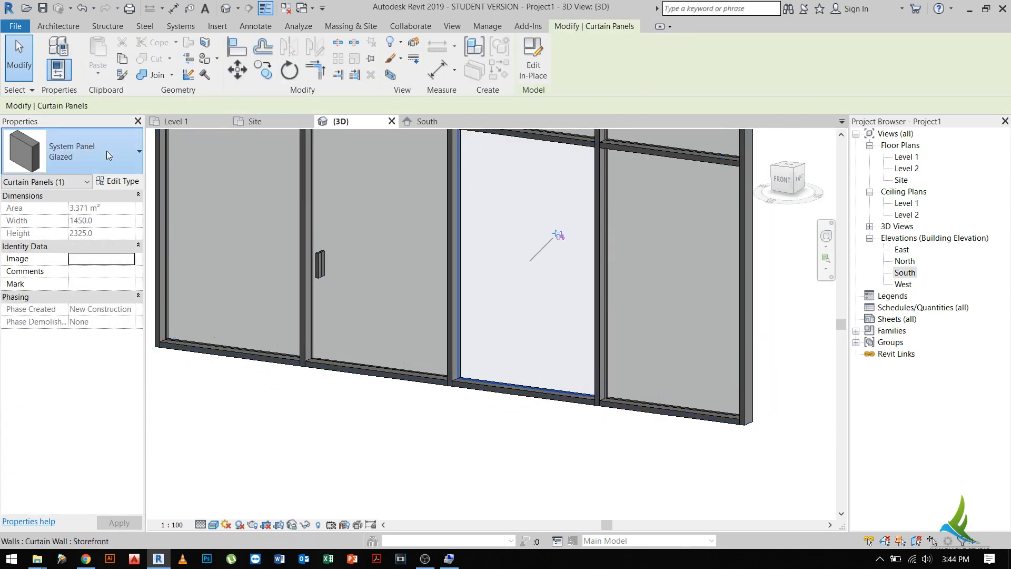
left_click(106, 151)
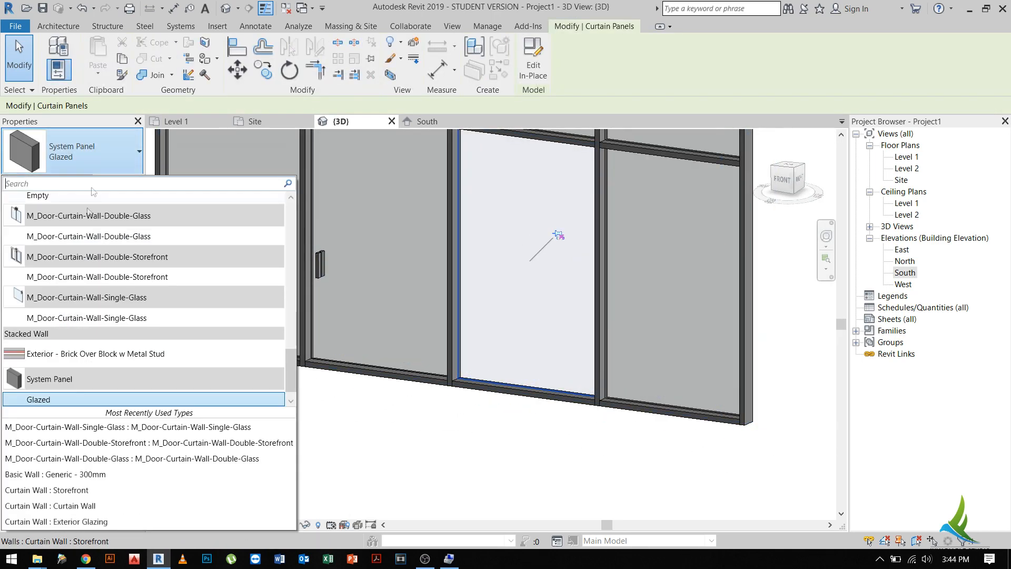
left_click(47, 319)
left_click(100, 151)
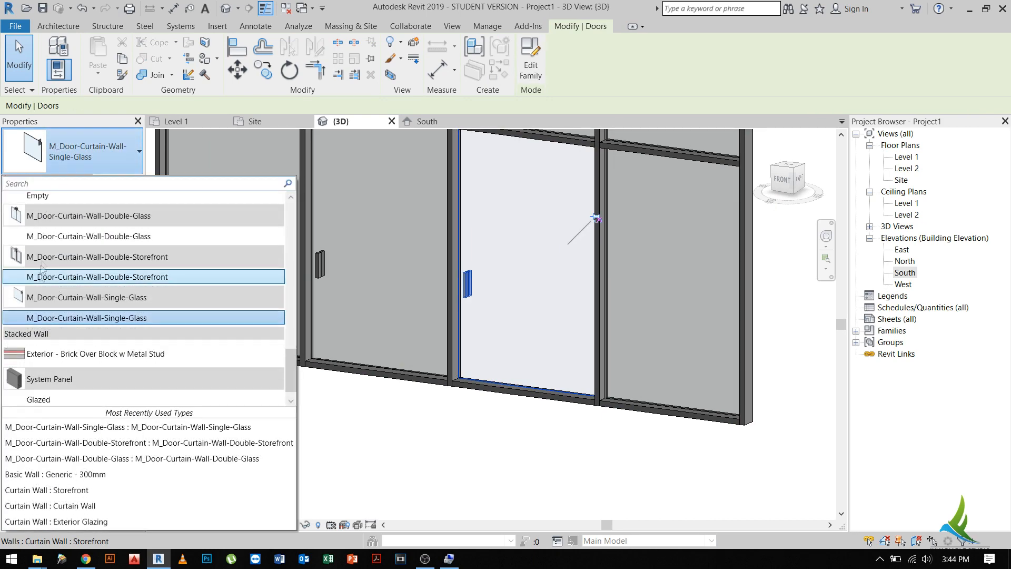
left_click(64, 236)
left_click(546, 476)
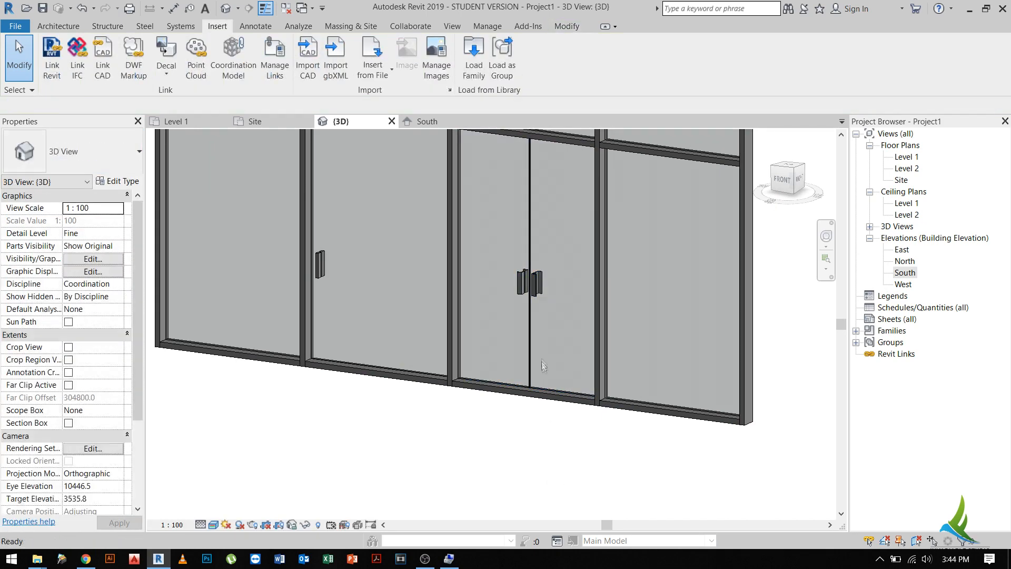
- In the Level 1 floor plan, flip the double-glass door's swing to the other side of the wall and back
scroll(543, 366, "up", 3)
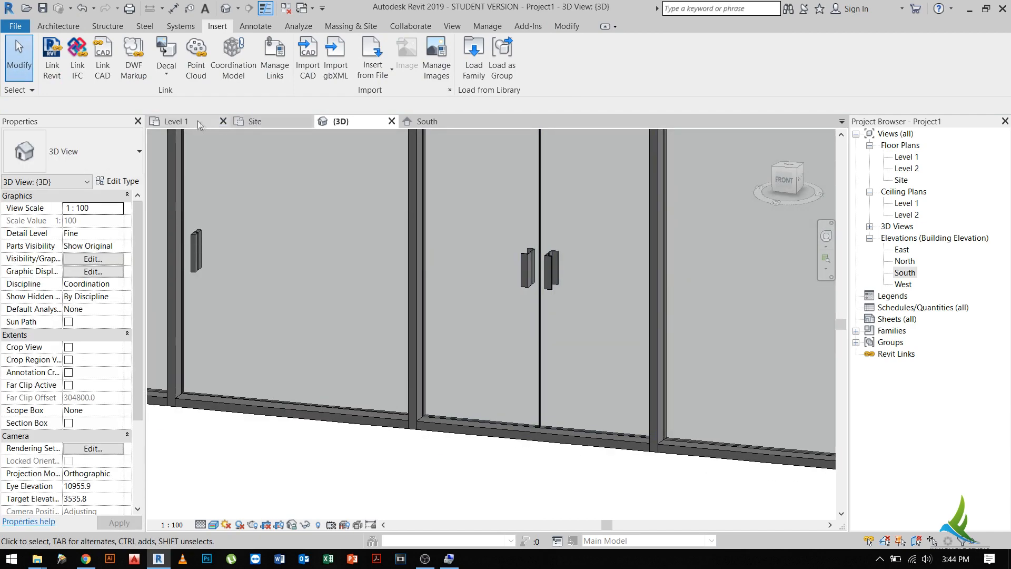
left_click(200, 121)
left_click(558, 370)
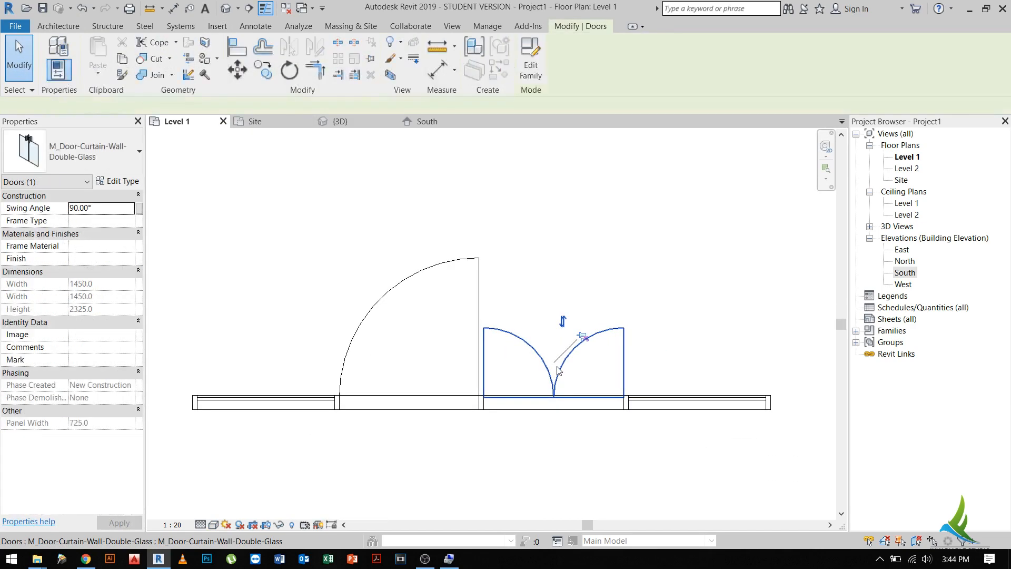
left_click(562, 321)
key("space")
scroll(550, 432, "up", 3)
key("space")
left_click(611, 312)
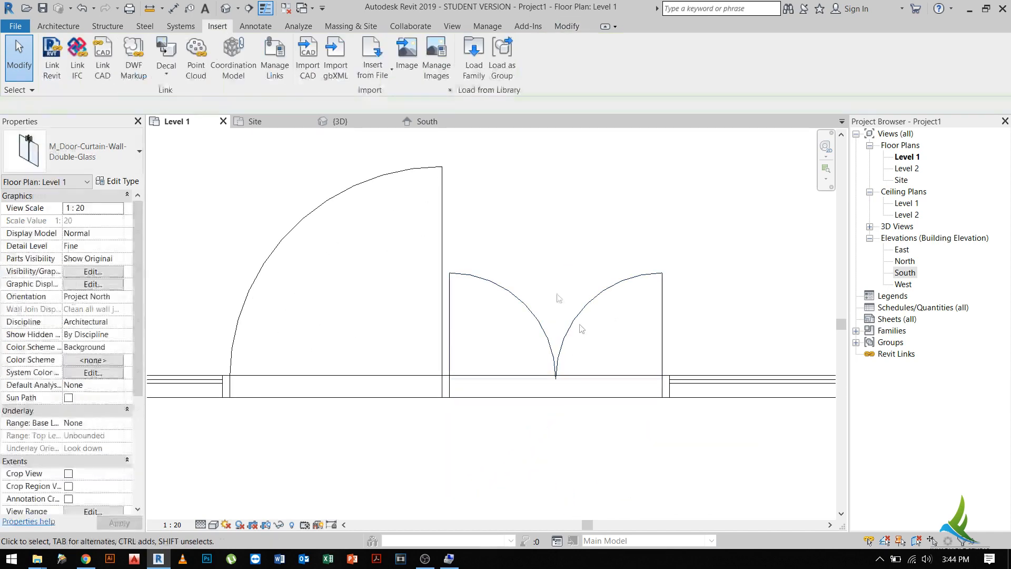
- Examine the double-glass door in the South elevation and review its type properties without changing them
left_click(366, 123)
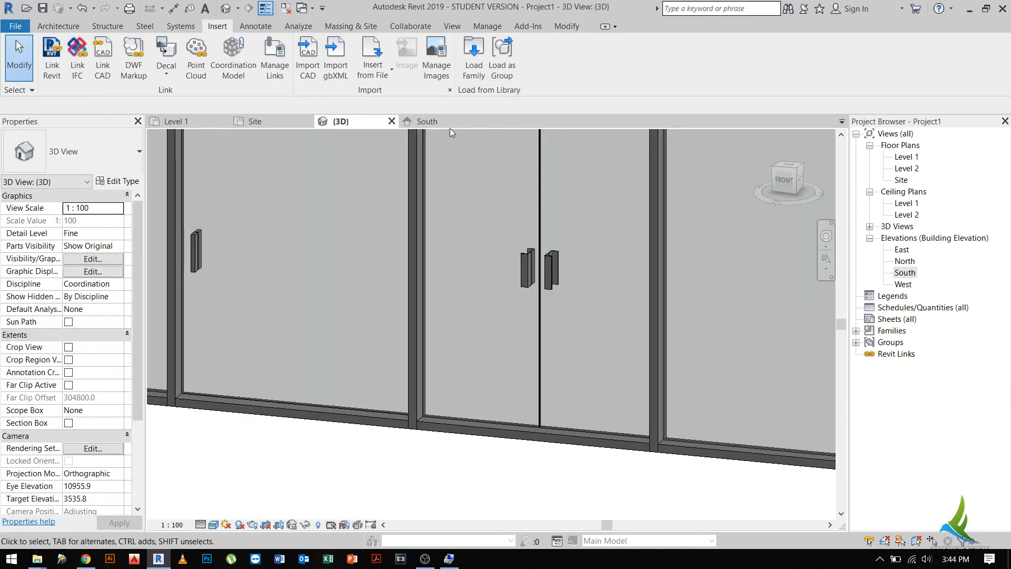
left_click(448, 121)
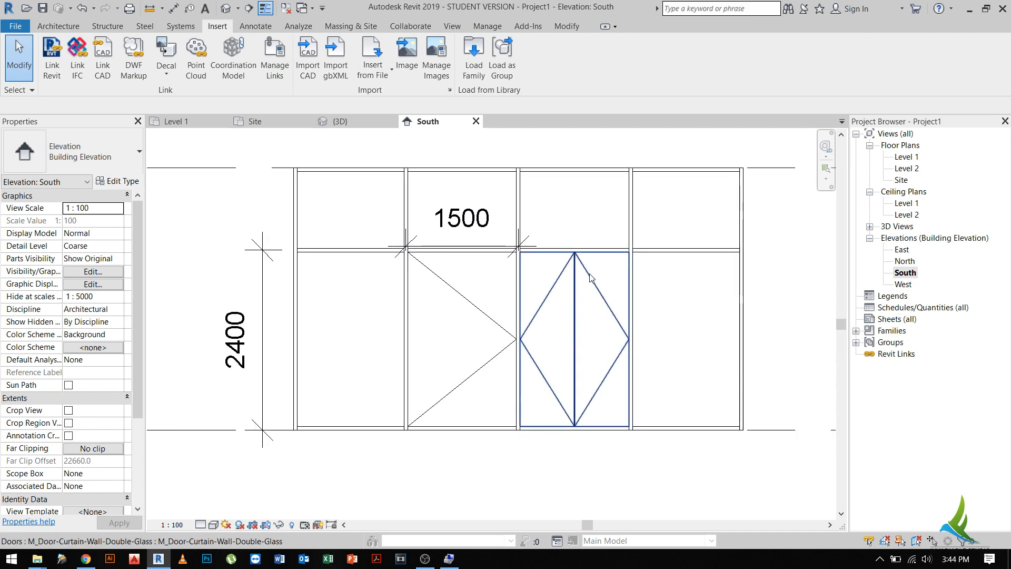
left_click(589, 274)
scroll(589, 274, "up", 1)
scroll(523, 317, "down", 2)
middle_click_drag(523, 317, 519, 315)
left_click(124, 182)
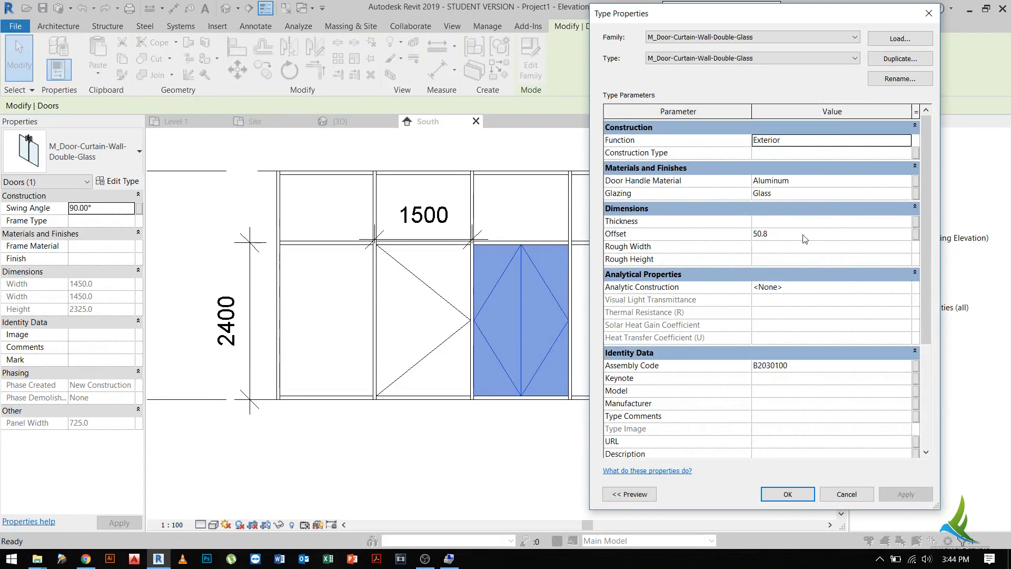
key("Escape")
key("Escape")
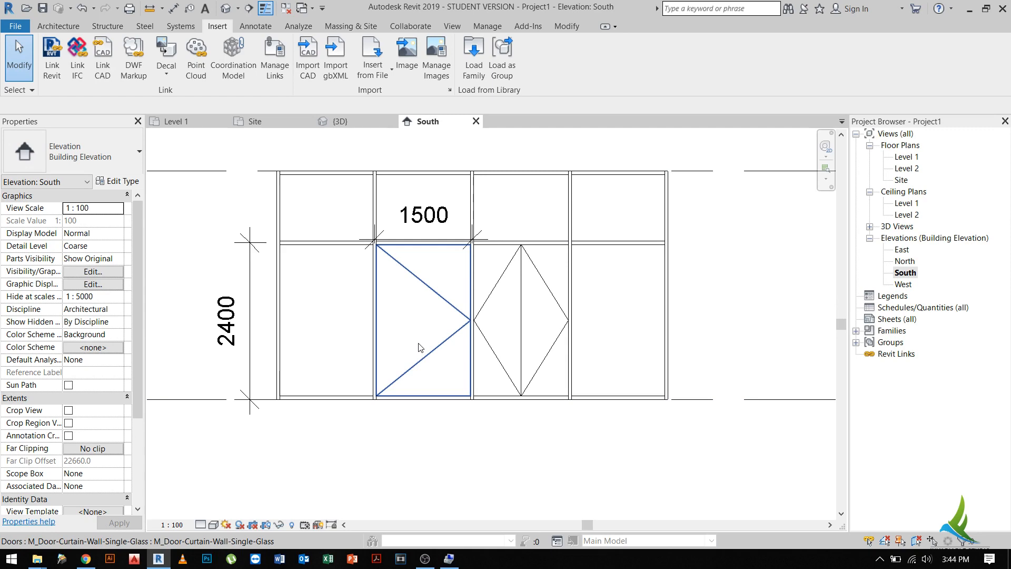
- Set the Storefront curtain wall type's horizontal grid spacing to 2100
scroll(553, 301, "up", 2)
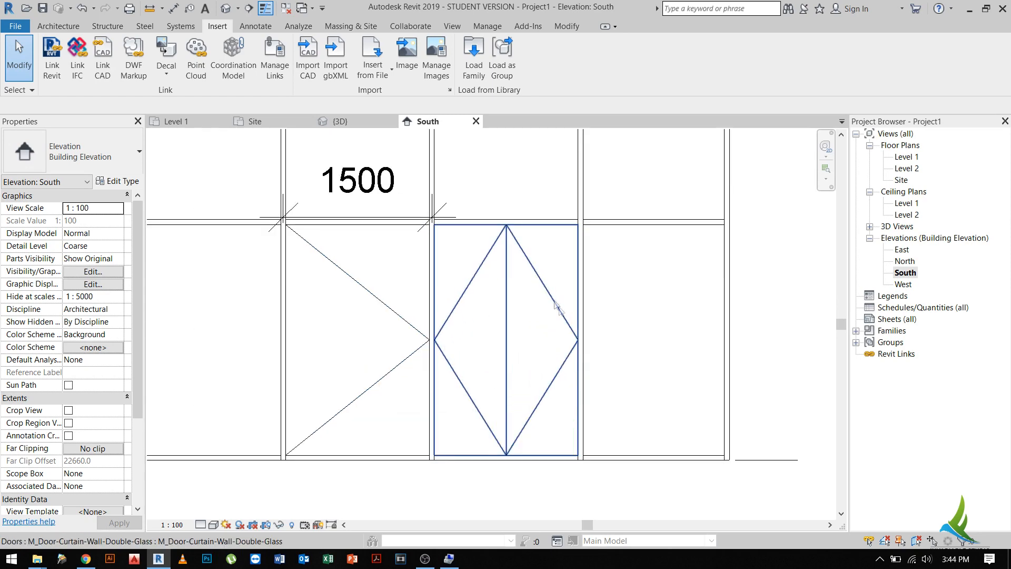
scroll(319, 336, "down", 3)
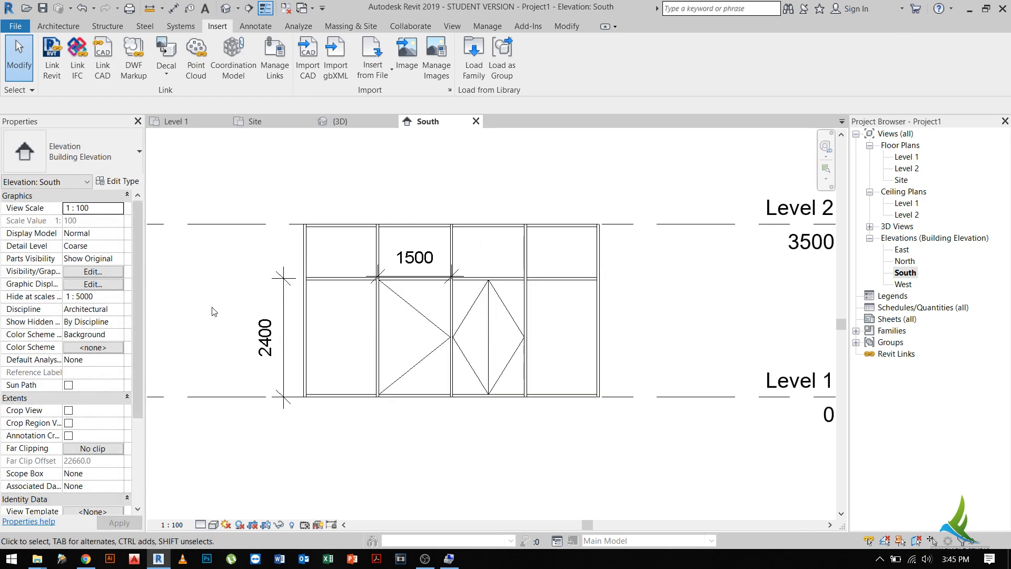
left_click(304, 267)
left_click(119, 180)
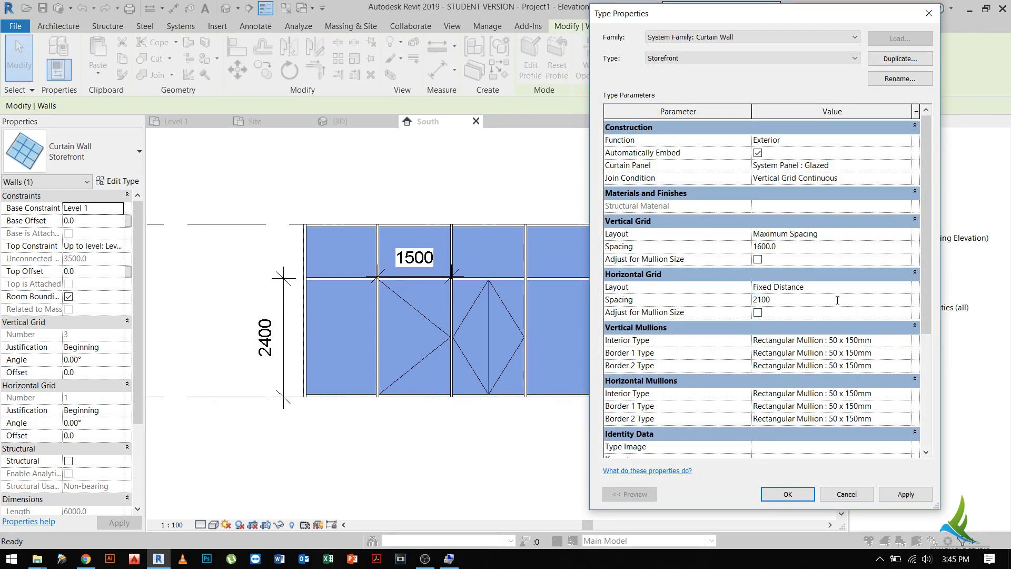
left_click(799, 498)
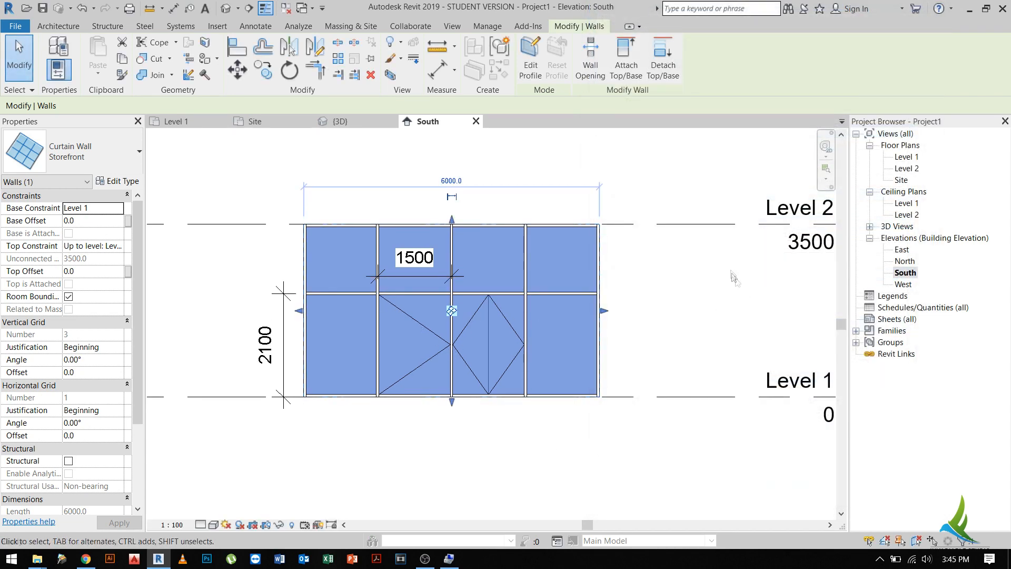
left_click(740, 286)
- Try an elevation of 2700 for Level 2 and undo the change
left_click(684, 223)
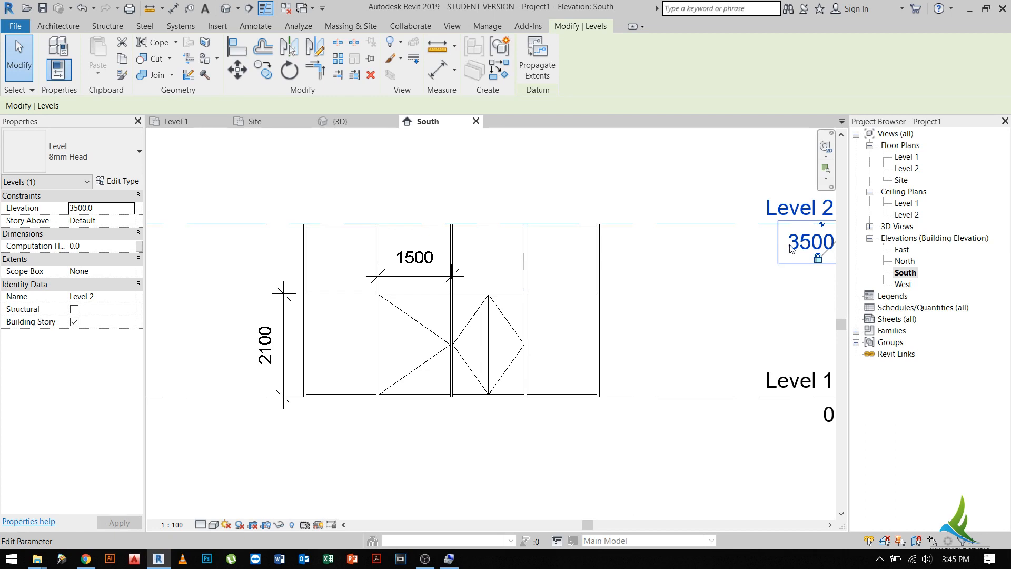
left_click(824, 238)
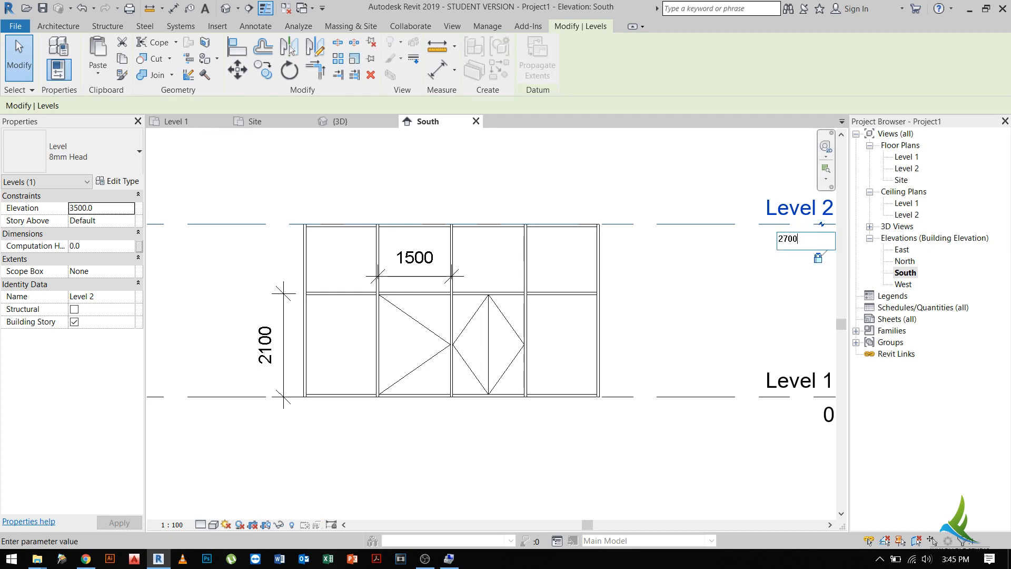
type("2700")
key("Return")
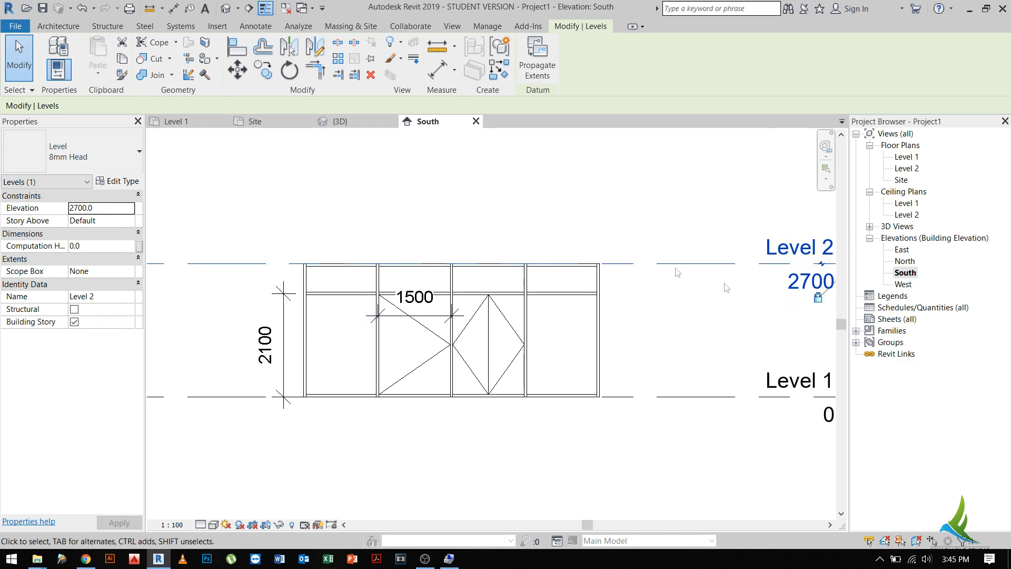
key("ctrl+z")
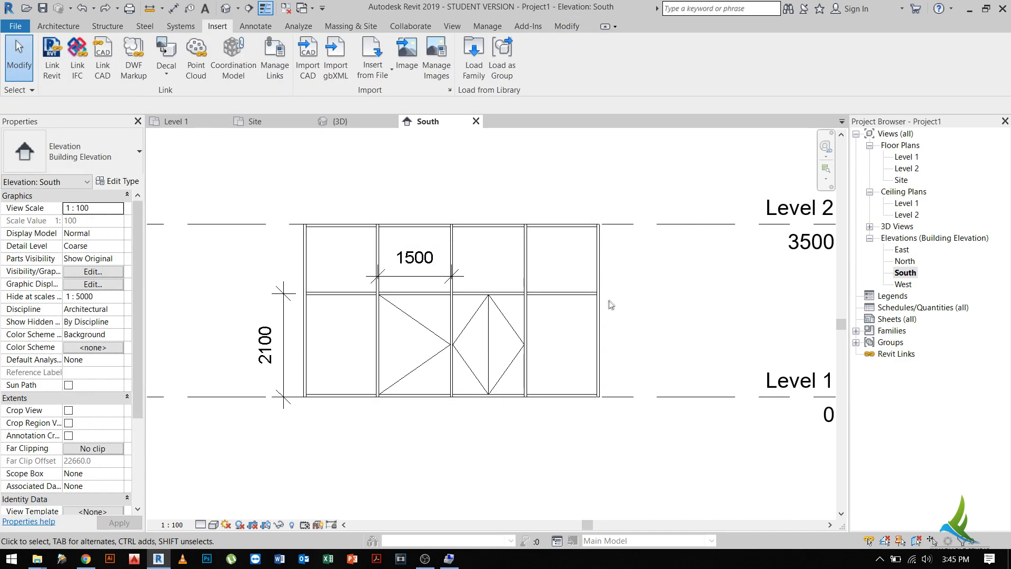
- In the 3D view, select the upper glazed panel above the double-glass door and review the available panel types without changing it
scroll(616, 313, "down", 2)
left_click(340, 120)
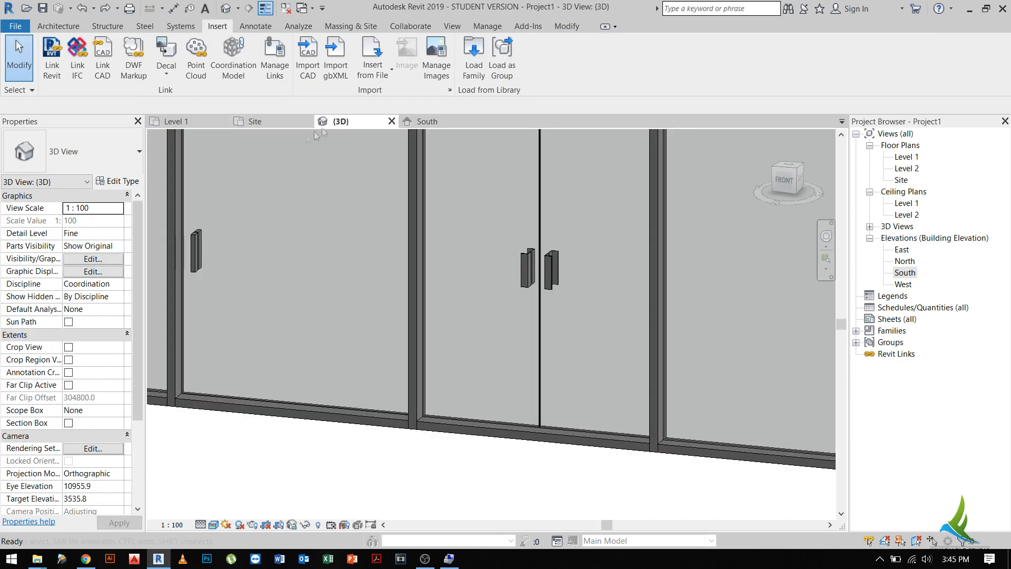
scroll(526, 312, "down", 2)
scroll(504, 321, "up", 2)
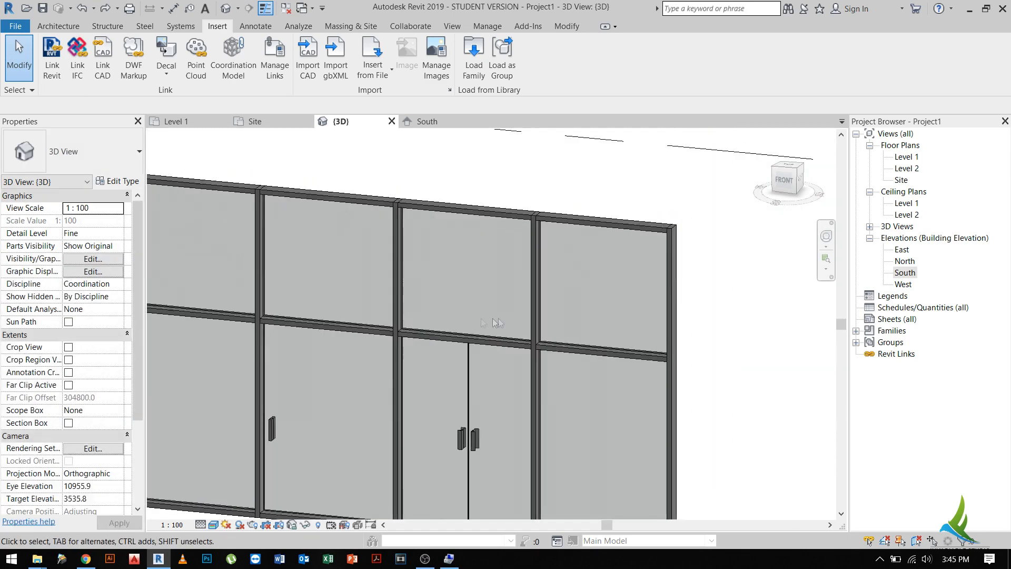
left_click(405, 305)
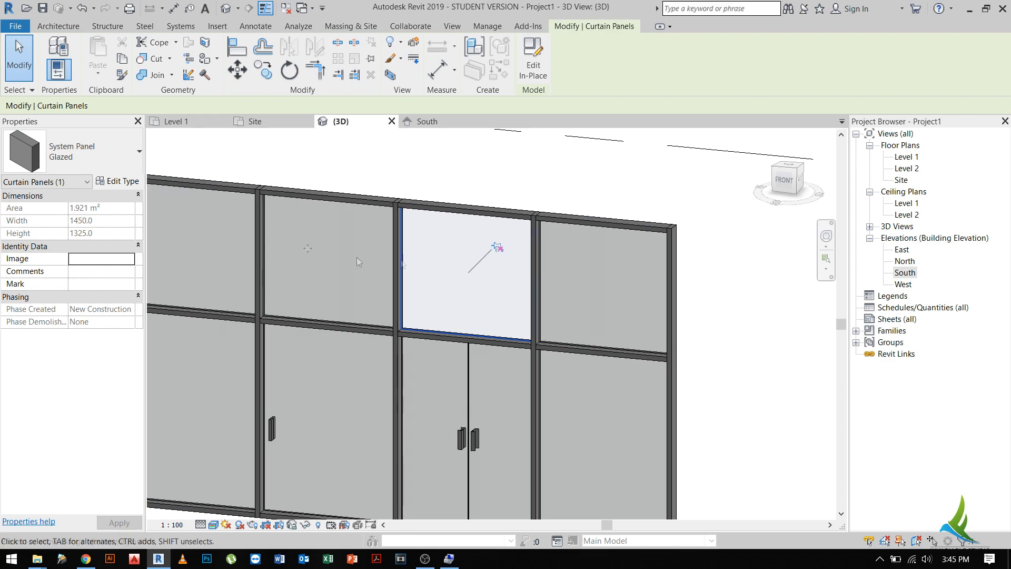
left_click(99, 156)
scroll(153, 391, "down", 1)
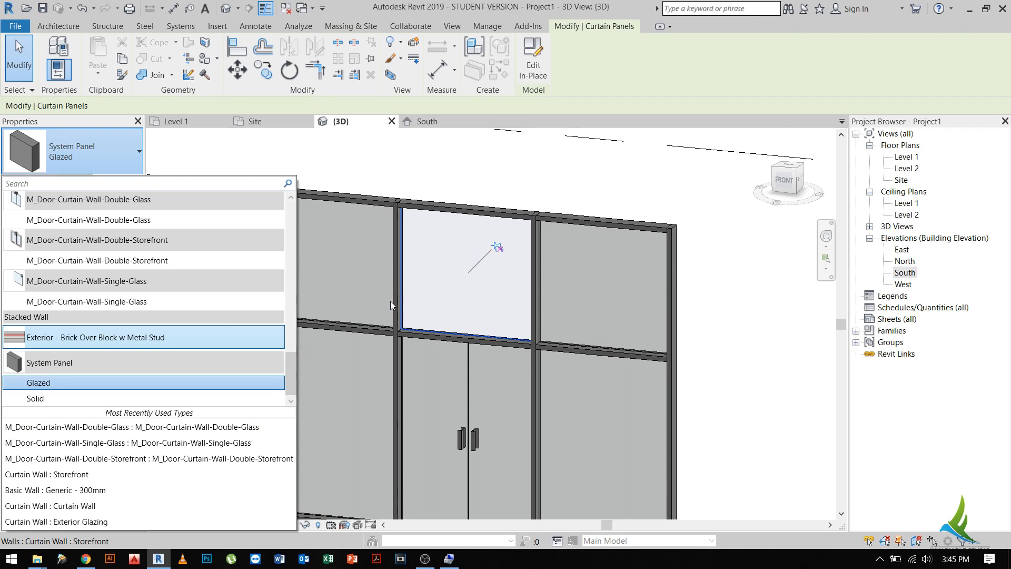
key("Escape")
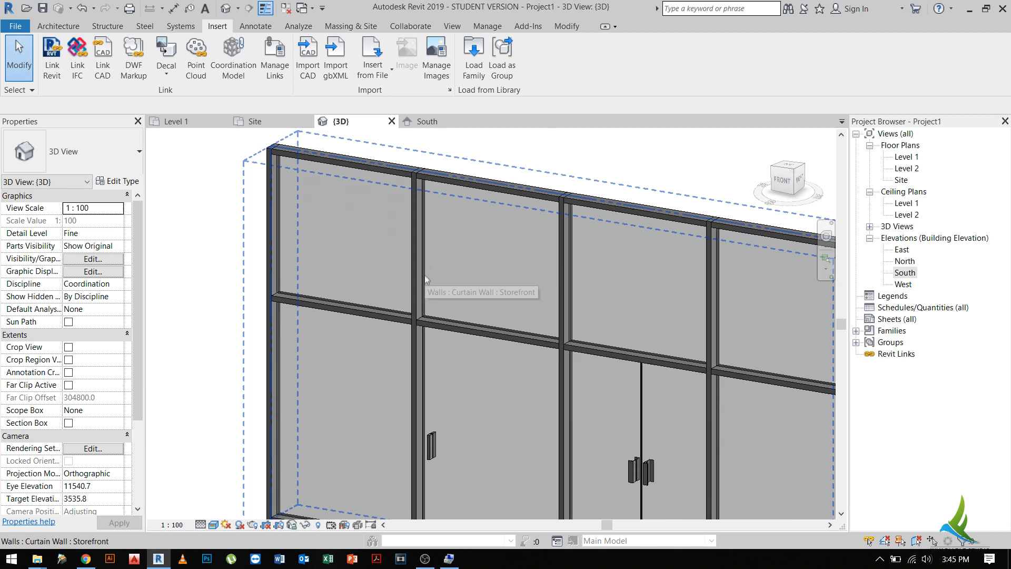
- Load the M_Empty Panel family from the US Metric library's Curtain Wall Panels folder
left_click(473, 74)
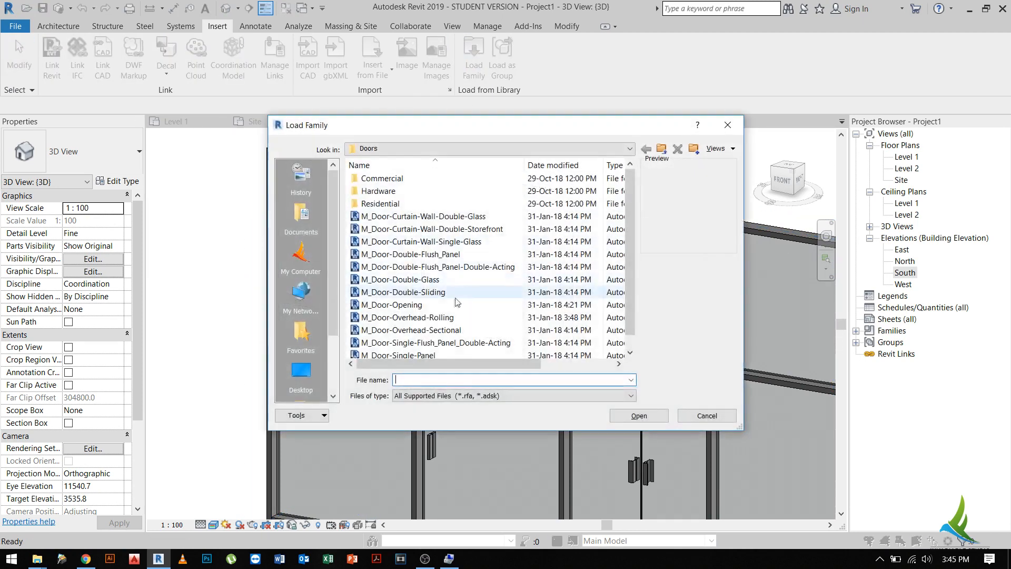
double_click(445, 229)
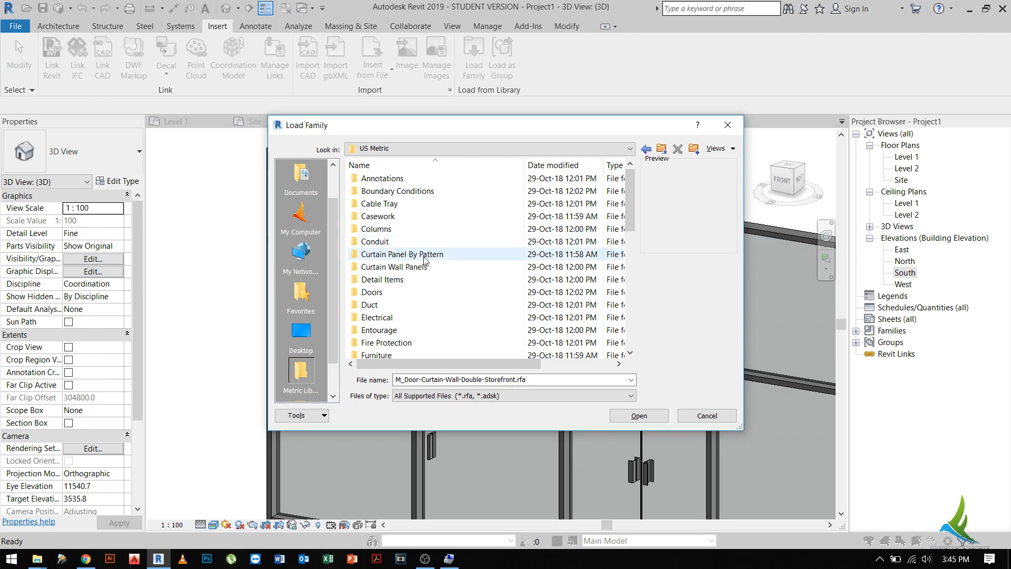
double_click(421, 273)
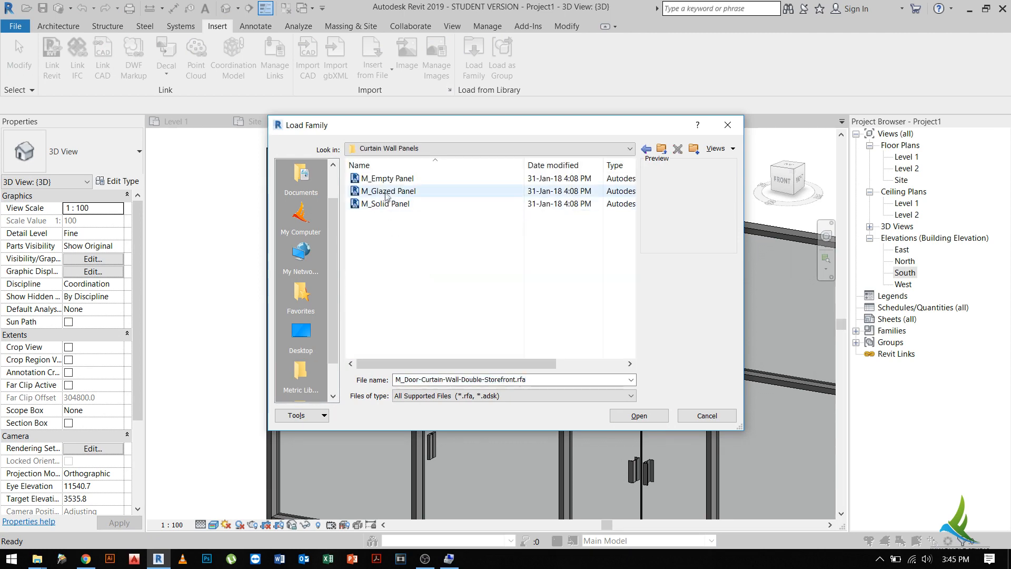
left_click(387, 180)
key("BackSpace")
left_click(411, 152)
left_click(411, 152)
double_click(403, 254)
key("BackSpace")
left_click(405, 267)
double_click(405, 267)
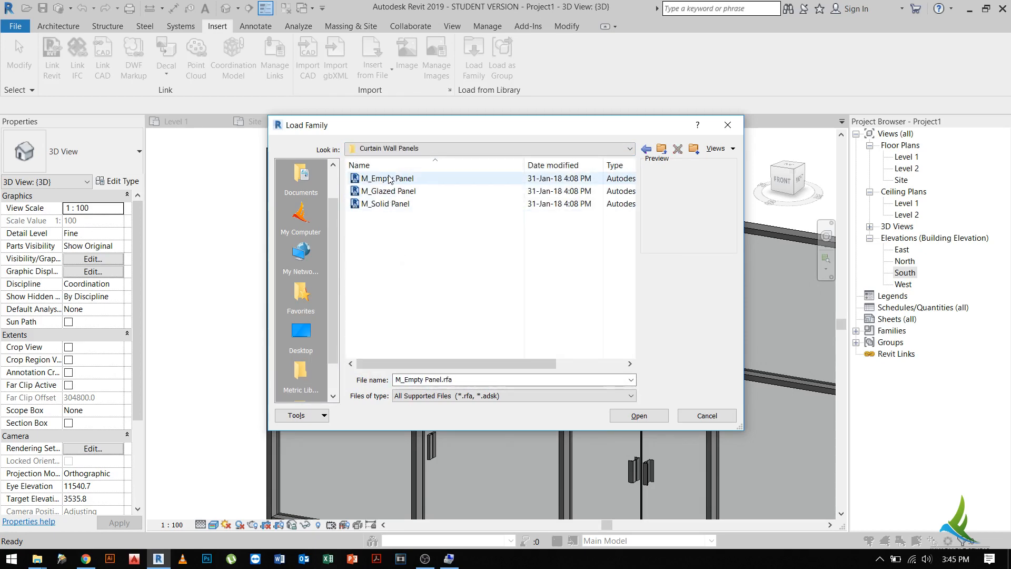
left_click(390, 179)
double_click(389, 179)
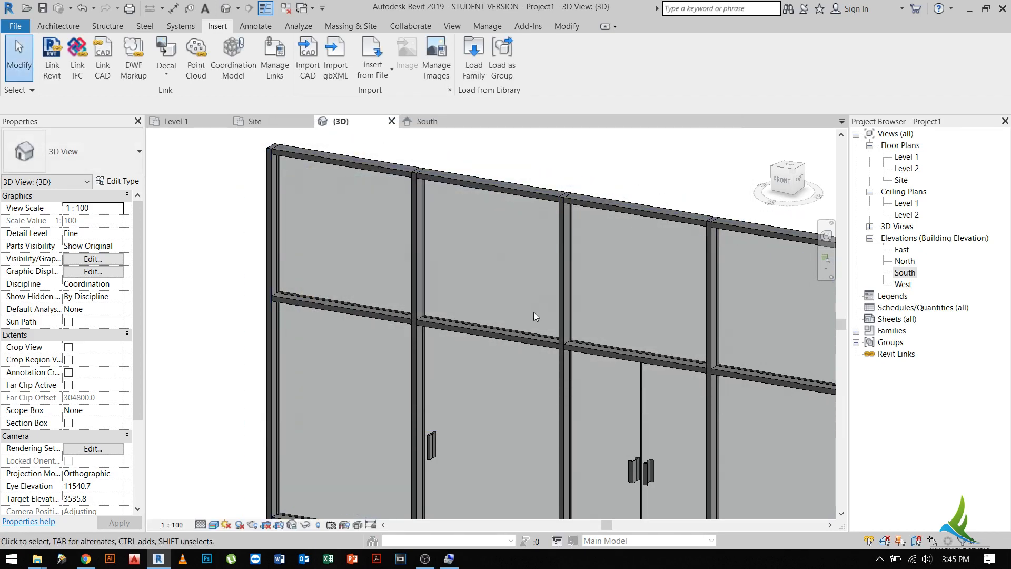
- Change the upper glazed panel above the single-glass door to M_Empty Panel
key("Tab")
left_click(403, 286)
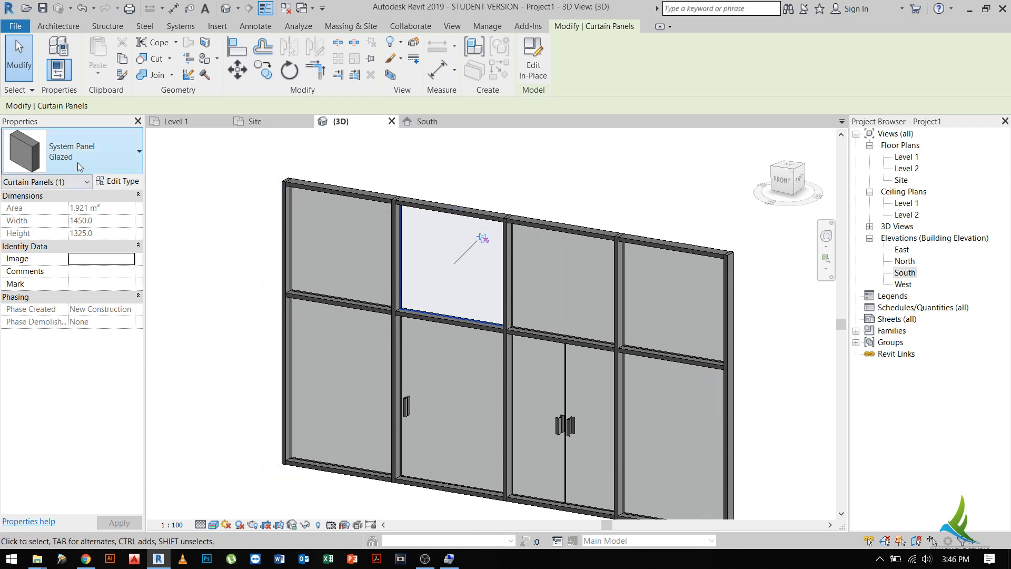
left_click(94, 152)
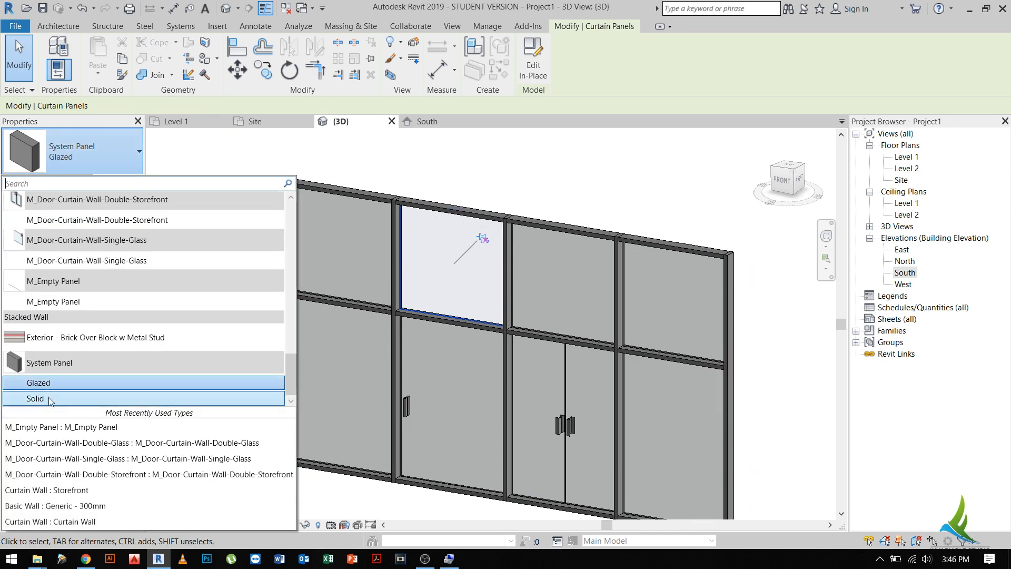
left_click(44, 301)
left_click(409, 190)
- Examine the empty panel in 3D, the Level 1 floor plan and the curtain wall photo in Site, and return to the South elevation
scroll(454, 309, "up", 2)
middle_click_drag(454, 309, 421, 318, "shift")
scroll(396, 316, "up", 2)
scroll(421, 284, "down", 2)
middle_click_drag(482, 298, 542, 300)
left_click(210, 124)
scroll(561, 276, "down", 2)
middle_click_drag(487, 354, 595, 365)
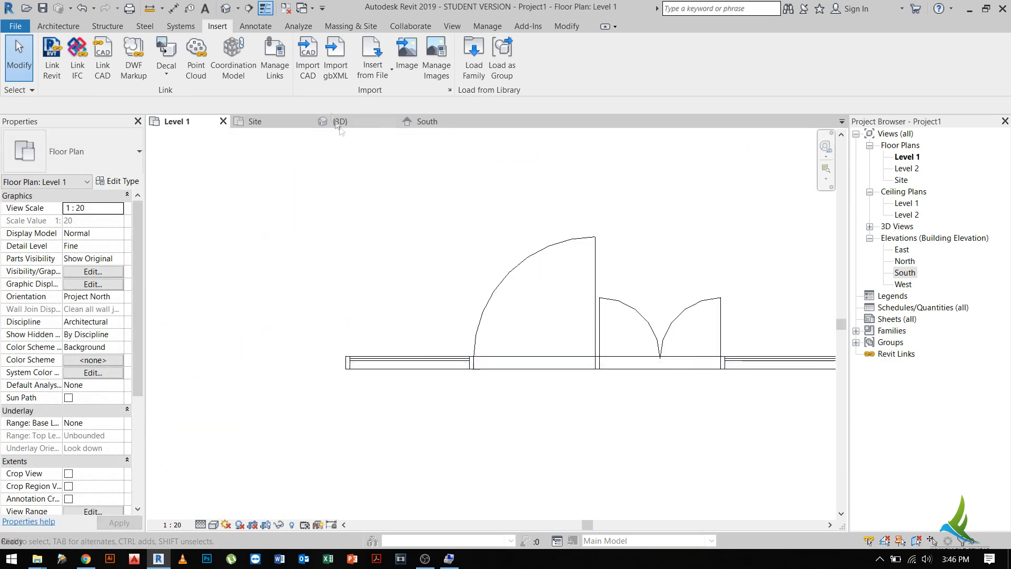
left_click(253, 126)
scroll(568, 295, "down", 2)
scroll(567, 295, "up", 2)
scroll(568, 295, "down", 2)
middle_click_drag(567, 295, 554, 348)
scroll(400, 388, "down", 1)
middle_click_drag(582, 448, 594, 403)
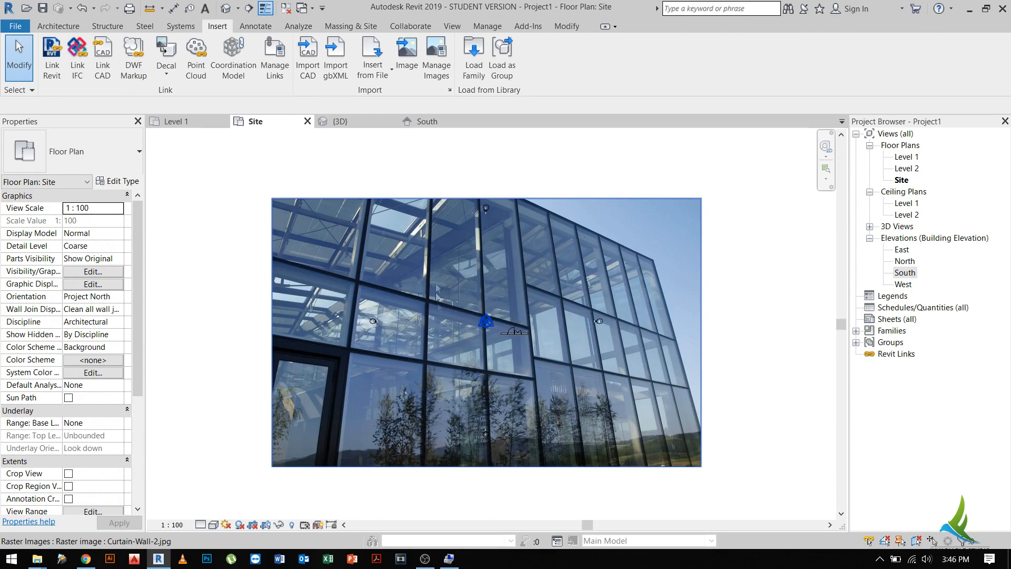
left_click(419, 123)
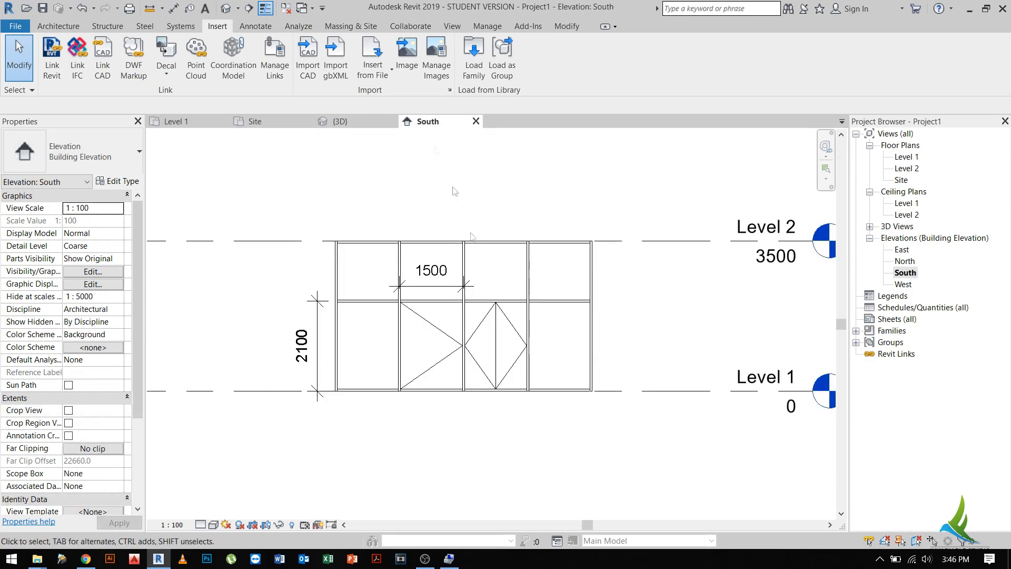
scroll(374, 287, "up", 3)
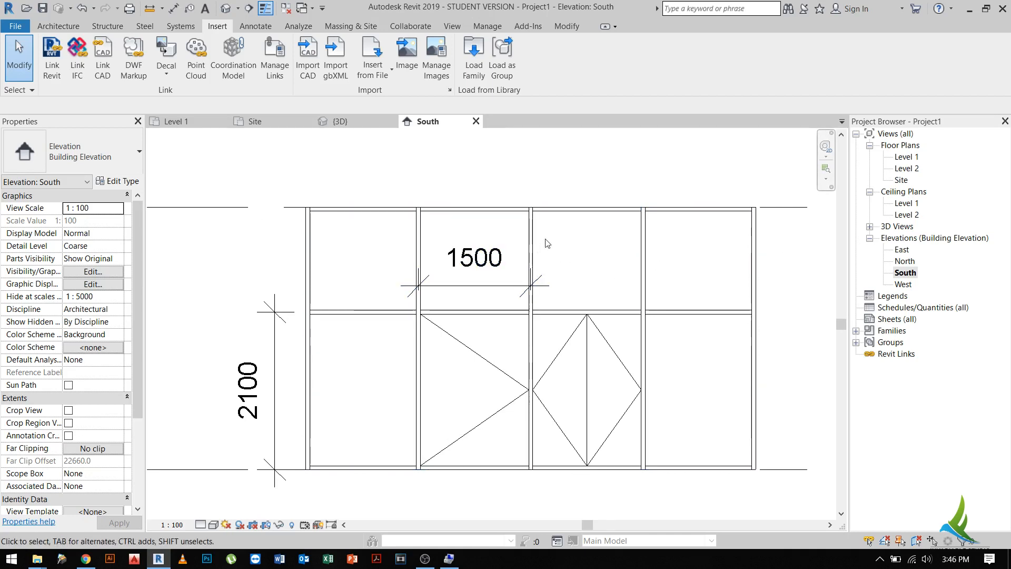
left_click(81, 28)
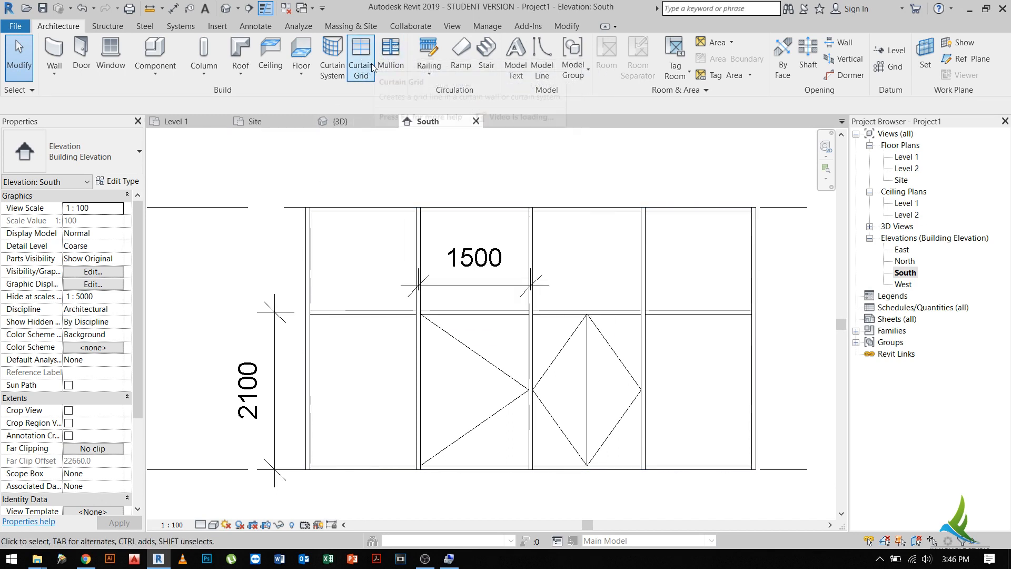
left_click(361, 59)
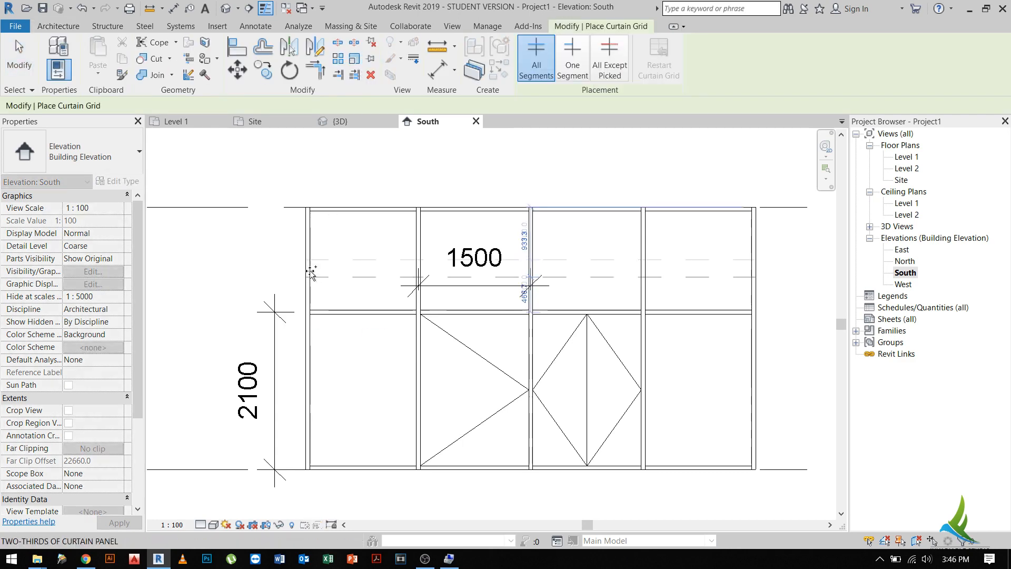
scroll(316, 271, "up", 3)
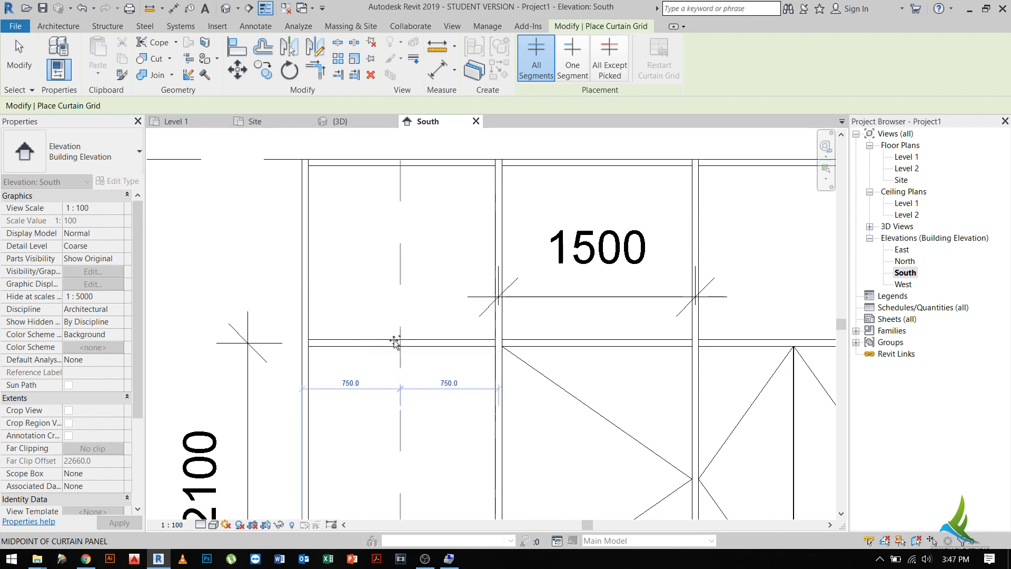
key("Escape")
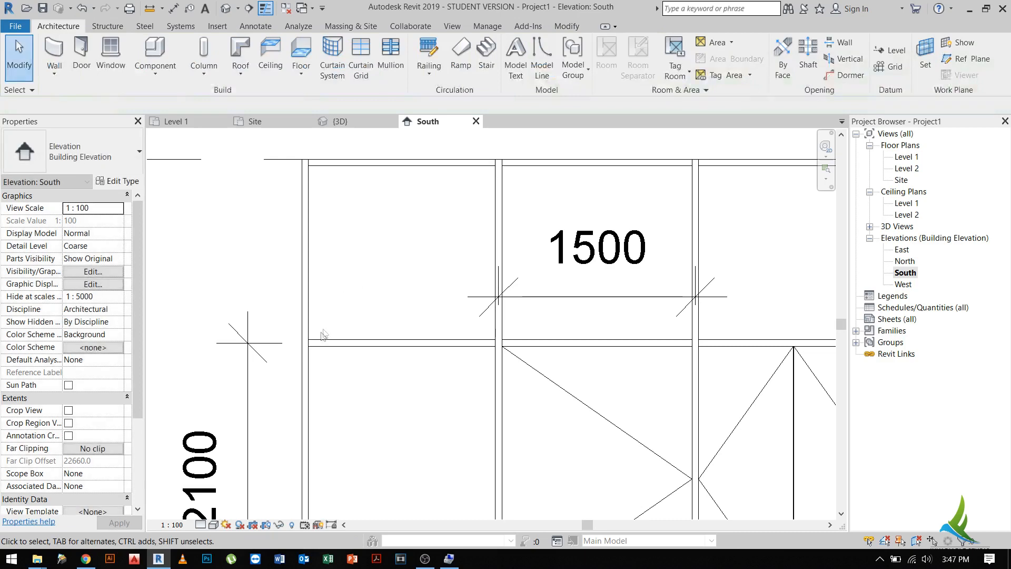
- Delete the vertical 2100 and horizontal 1500 dimensions from the South elevation
scroll(330, 330, "down", 2)
left_click(279, 374)
key("Delete")
left_click(422, 311)
key("Delete")
- Add a horizontal curtain grid line across all segments of the upper panels, 933.3 below the wall's top edge
left_click(360, 63)
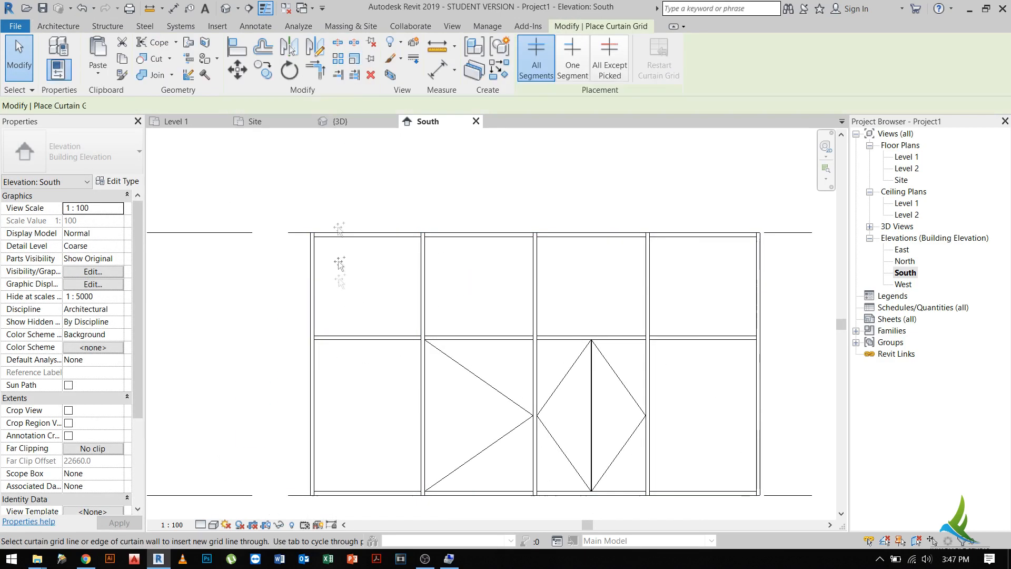
left_click(319, 304)
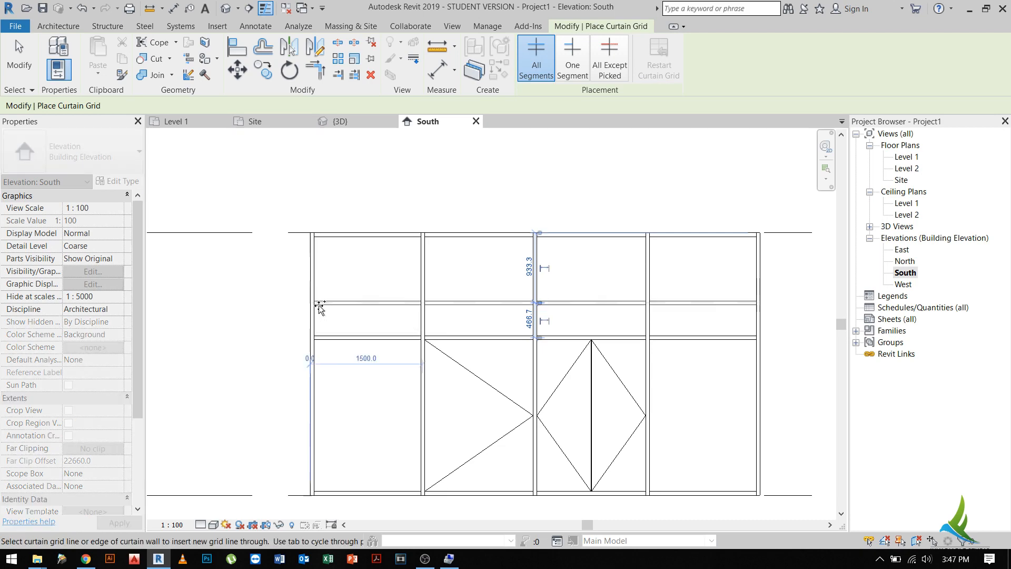
key("Escape")
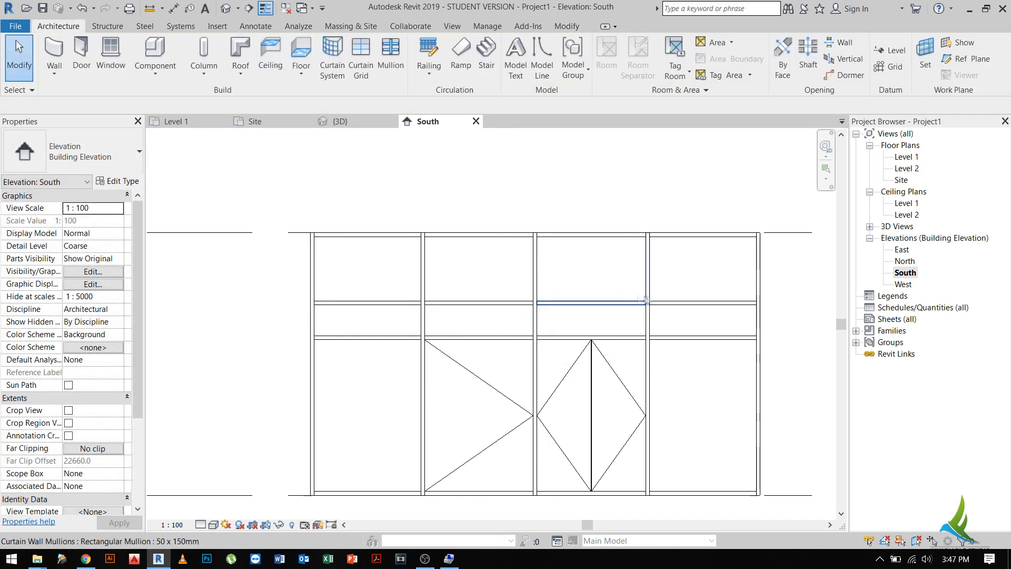
- In the 3D view, pin the short empty panel directly above the single-glass door to restore its glazing
left_click(339, 121)
middle_click_drag(526, 345, 566, 342, "shift")
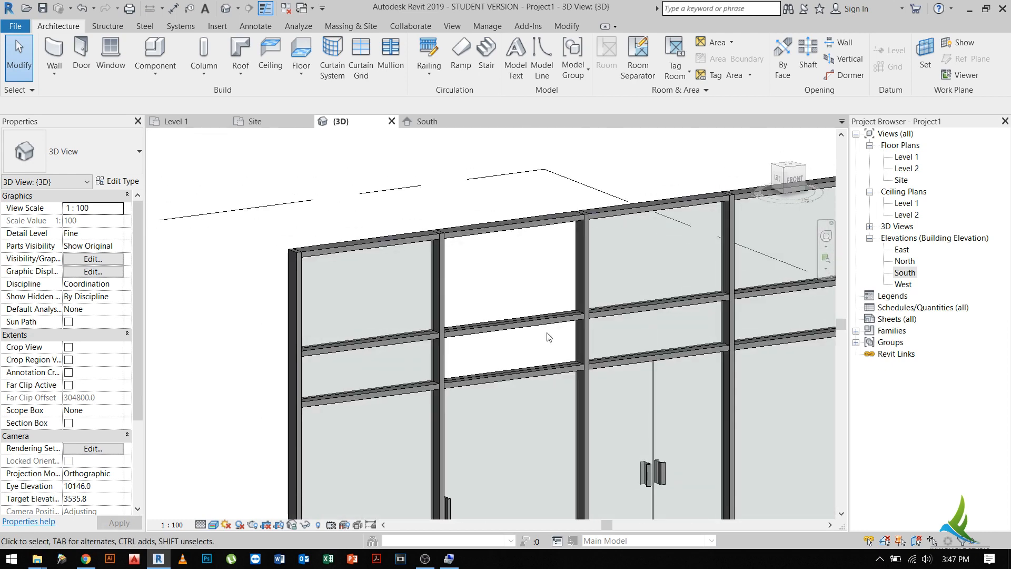
left_click(582, 340)
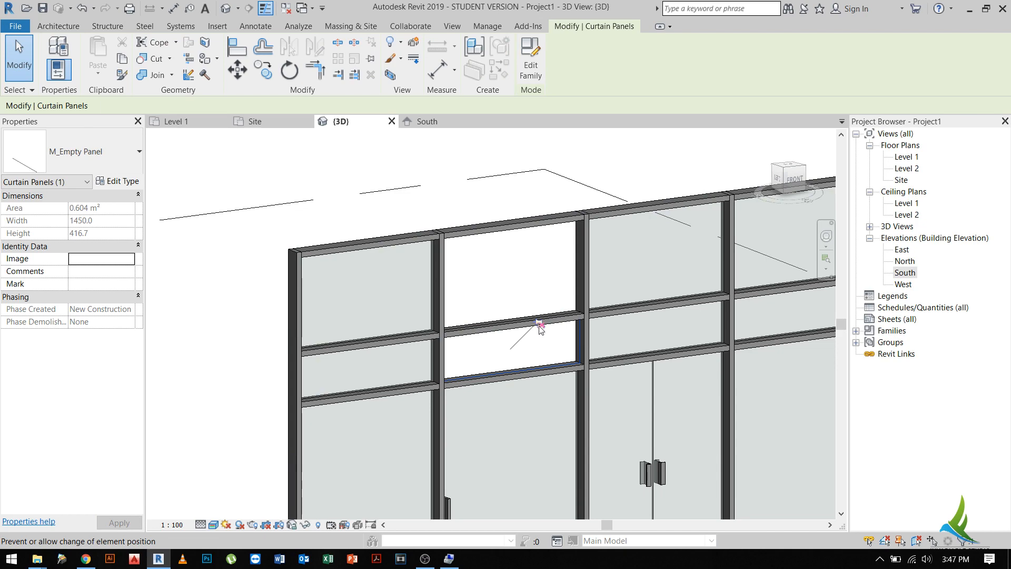
key("Escape")
- Remove the segment of the uppermost horizontal grid line above the double-glass door with Add/Remove Segments
scroll(469, 345, "down", 4)
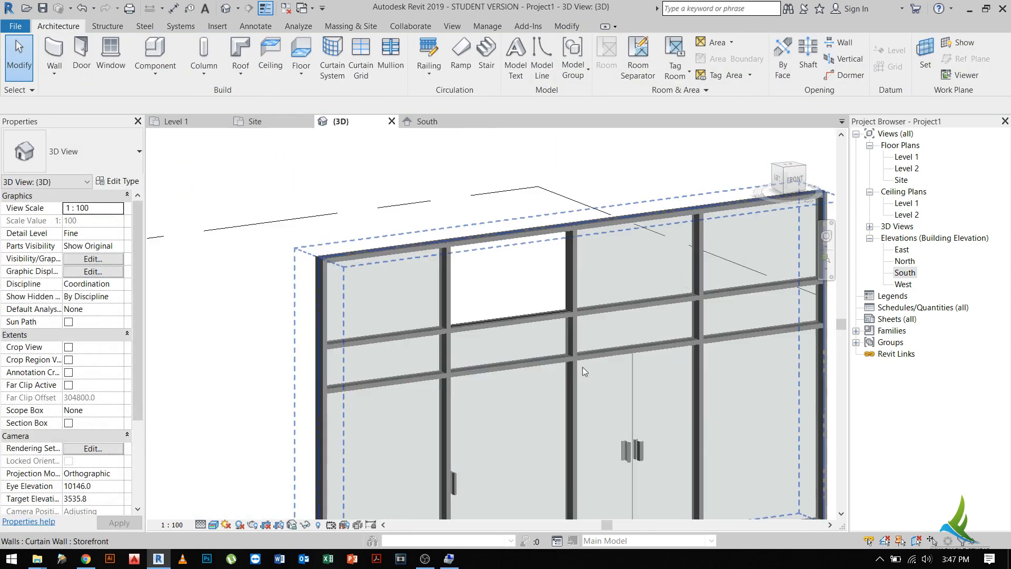
key("Tab")
key("Tab")
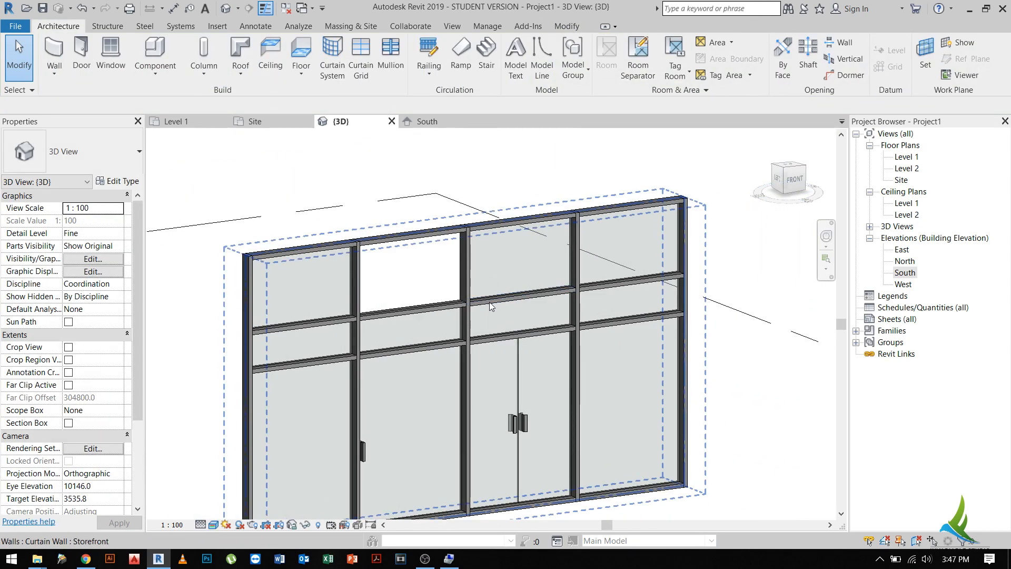
left_click(492, 305)
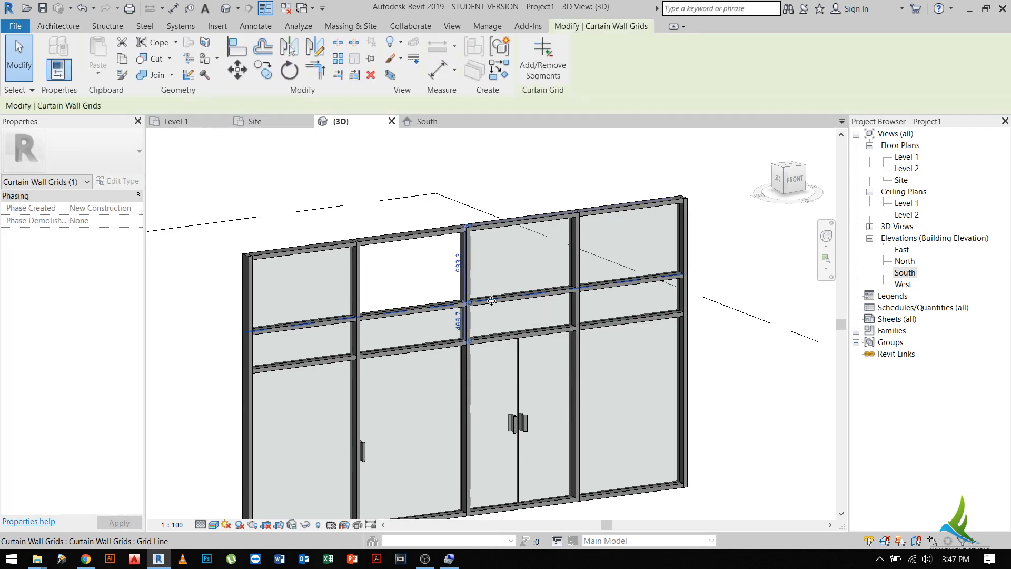
scroll(492, 304, "up", 3)
key("Escape")
scroll(490, 301, "up", 3)
scroll(505, 282, "down", 2)
scroll(501, 290, "up", 2)
key("Tab")
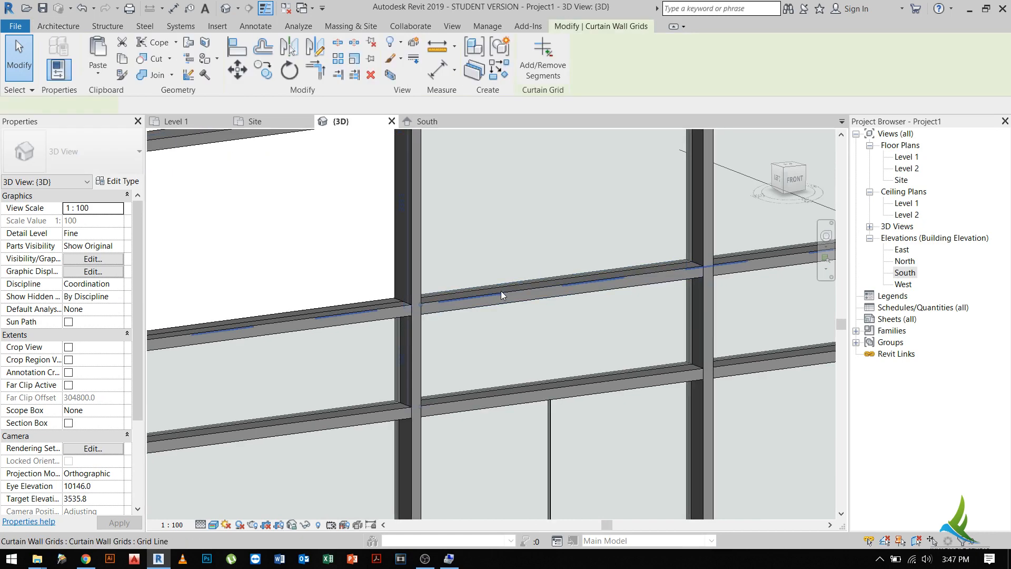
left_click(500, 291)
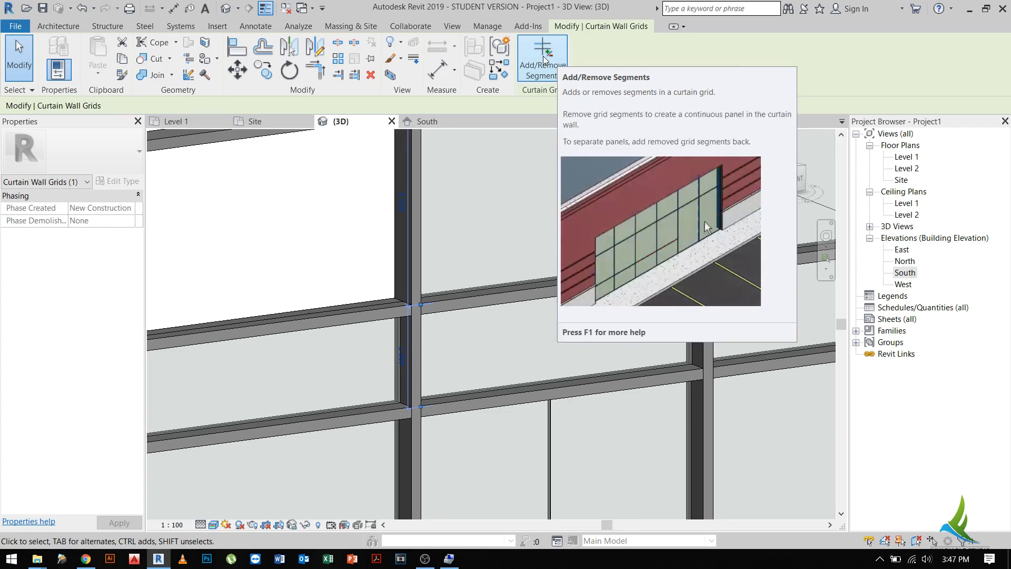
left_click(545, 61)
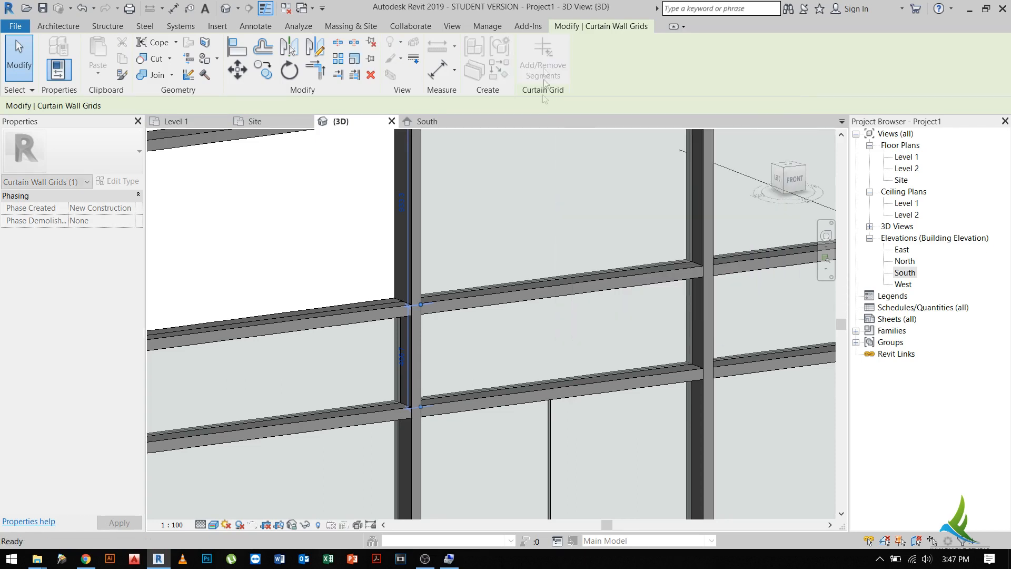
left_click(497, 292)
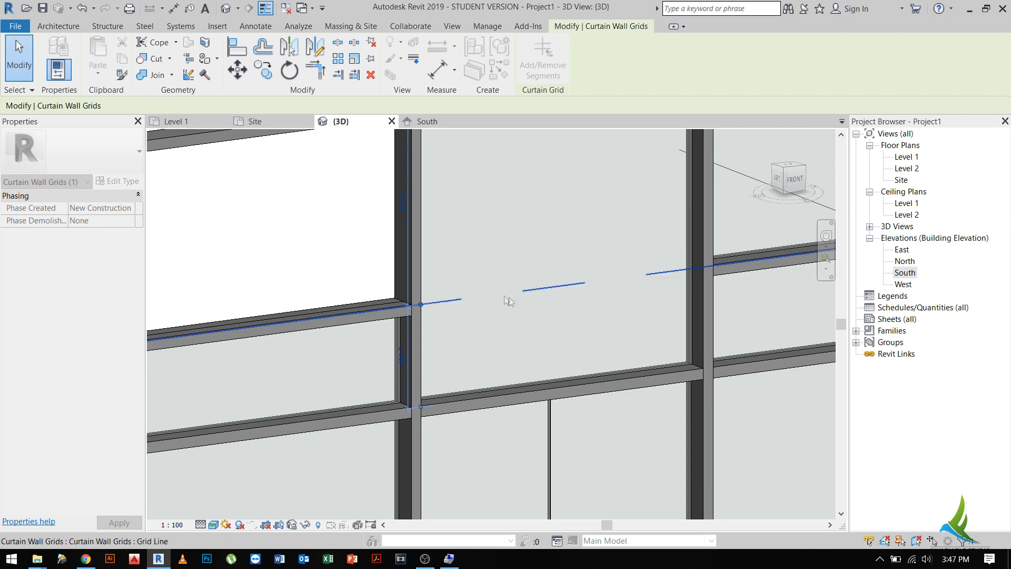
scroll(580, 292, "down", 5)
key("Escape")
key("Escape")
scroll(477, 330, "down", 3)
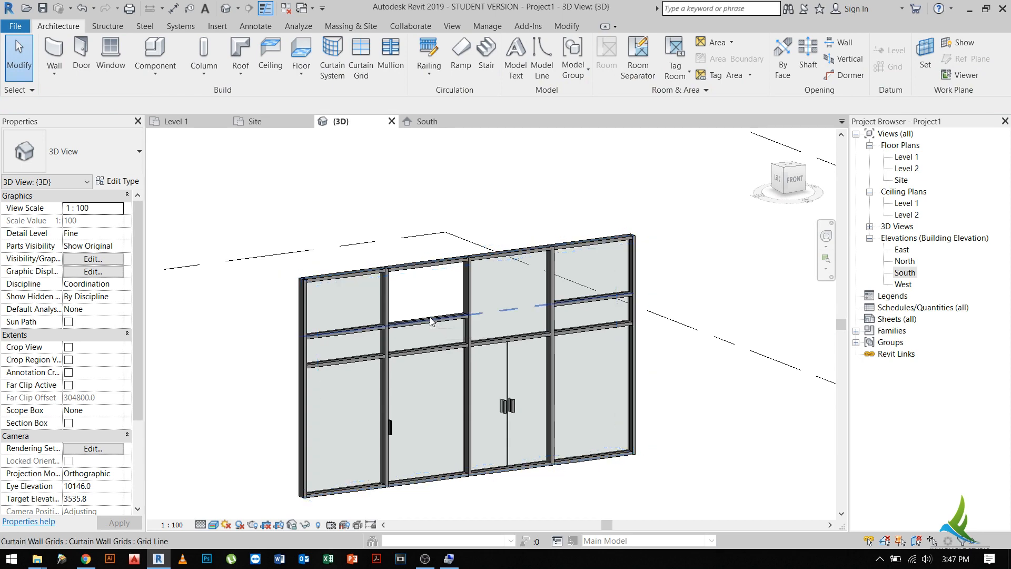
- Set the uppermost horizontal curtain grid line 600 above the horizontal grid line directly below it
left_click(492, 314)
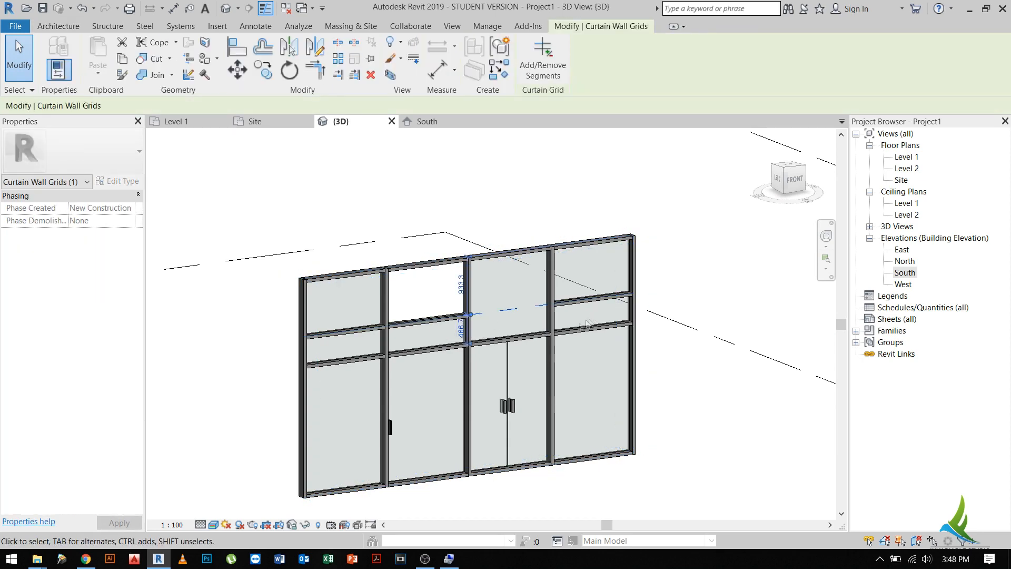
key("Escape")
scroll(449, 318, "up", 2)
key("Tab")
key("Tab")
key("Tab")
key("Tab")
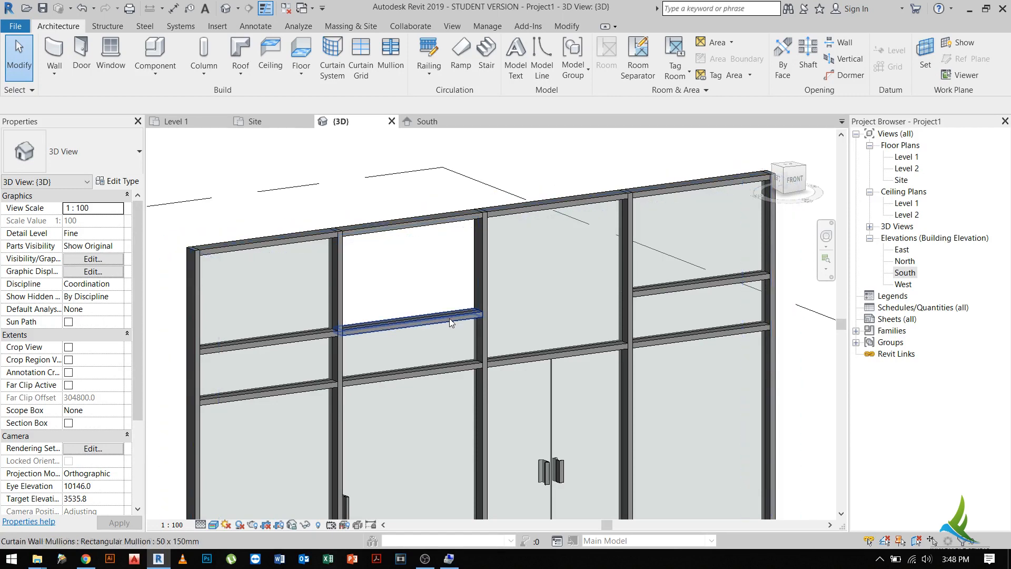
left_click(295, 340)
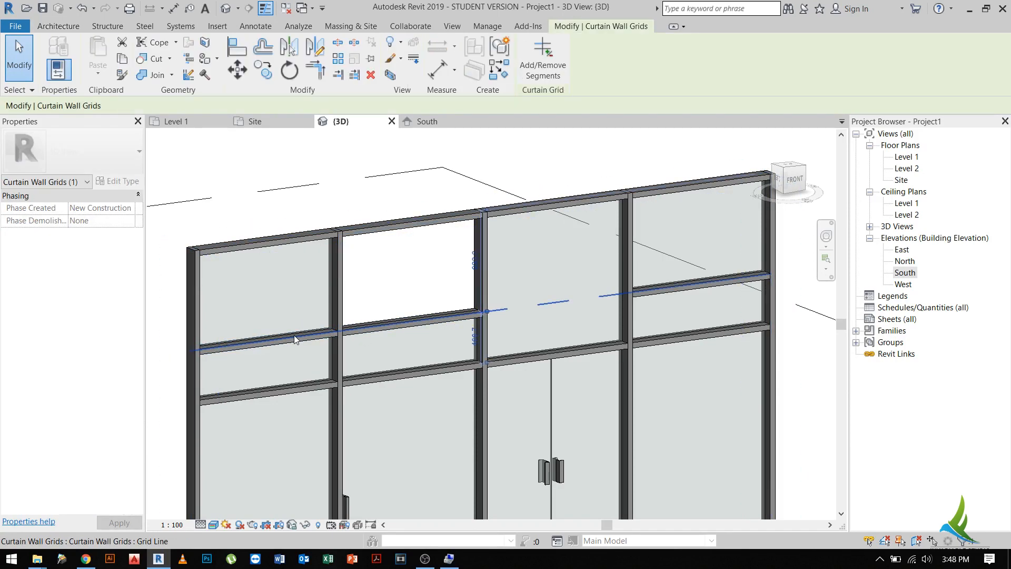
scroll(481, 341, "up", 6)
scroll(482, 339, "up", 1)
left_click(494, 331)
type("600")
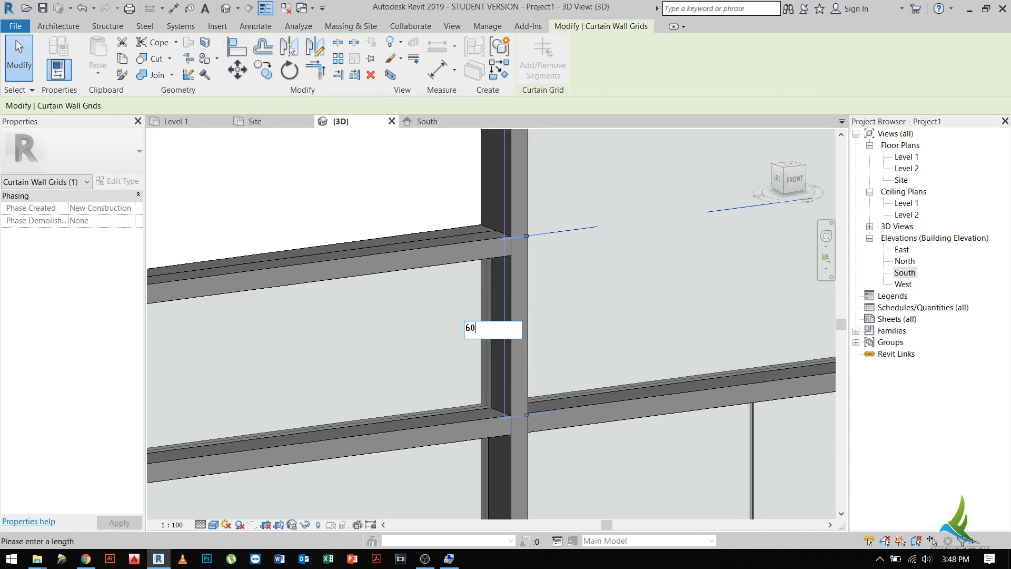
key("Return")
key("Escape")
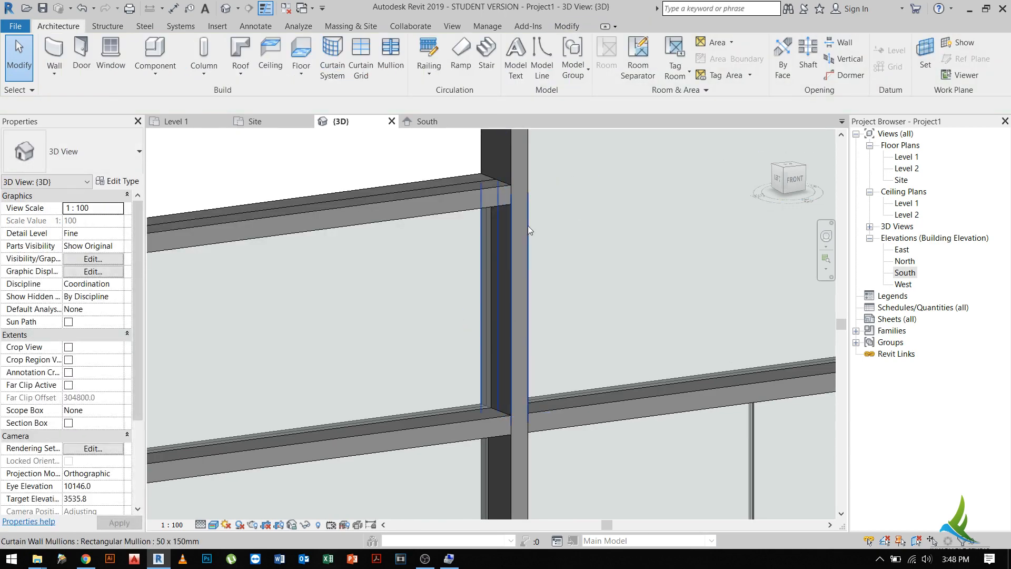
- Examine the modified Storefront curtain wall in 3D from both front corners, including its doors, empty panel and mullion layout
scroll(527, 232, "down", 8)
middle_click_drag(525, 423, 519, 421)
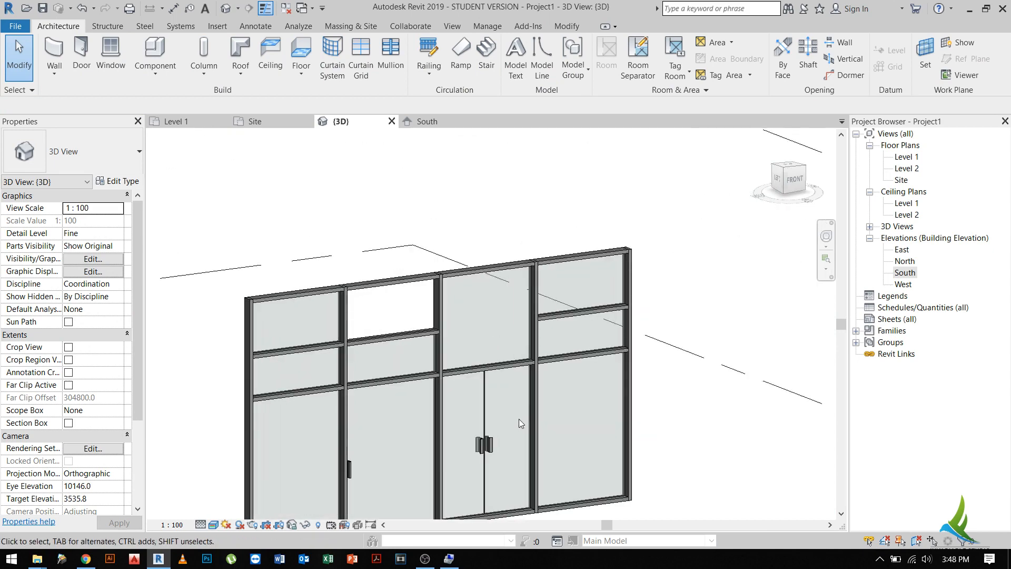
scroll(469, 374, "down", 2)
middle_click_drag(459, 394, 481, 317)
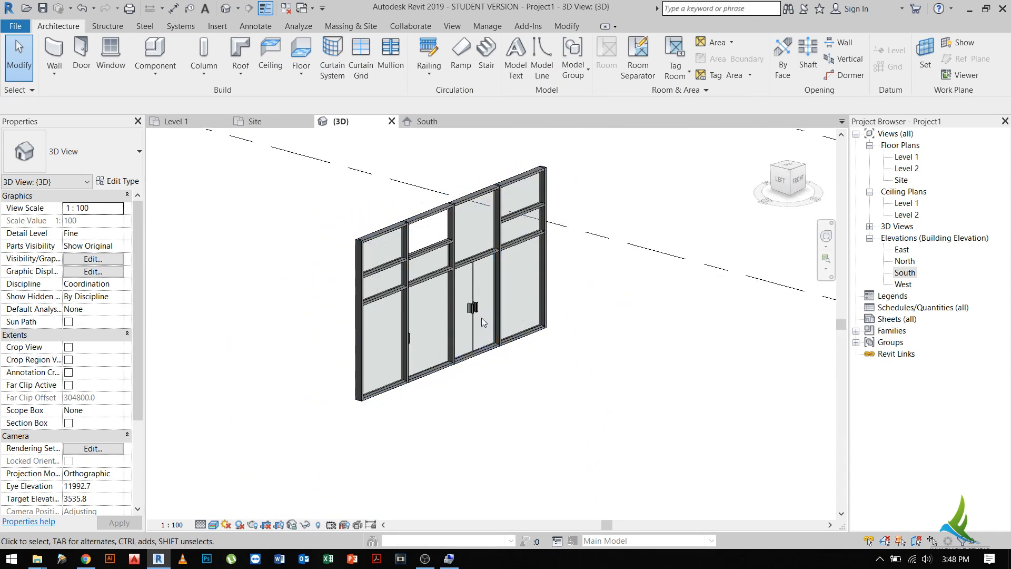
scroll(434, 328, "up", 3)
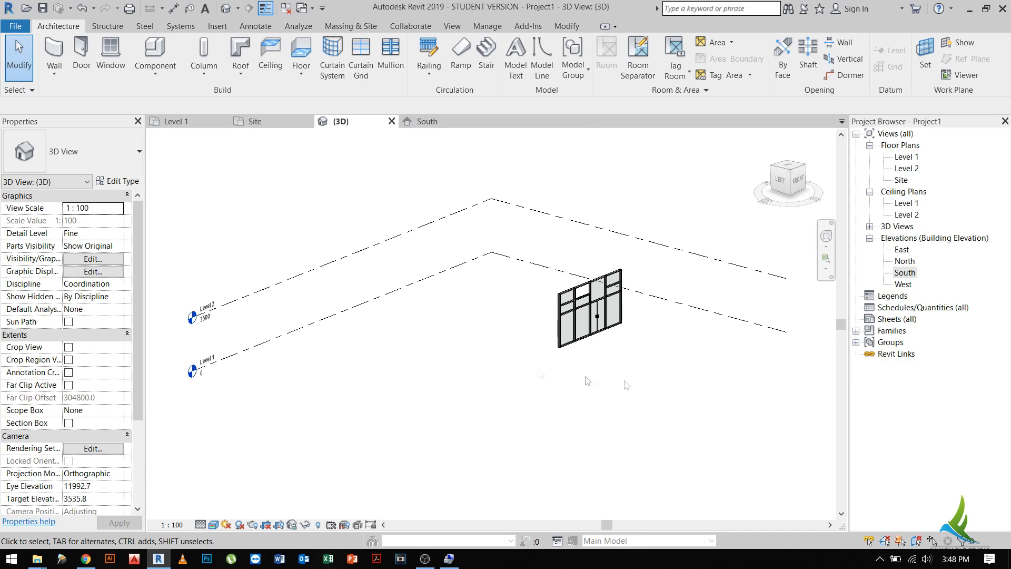
scroll(620, 309, "up", 4)
middle_click_drag(601, 322, 565, 383)
middle_click_drag(499, 378, 507, 319)
scroll(507, 319, "down", 1)
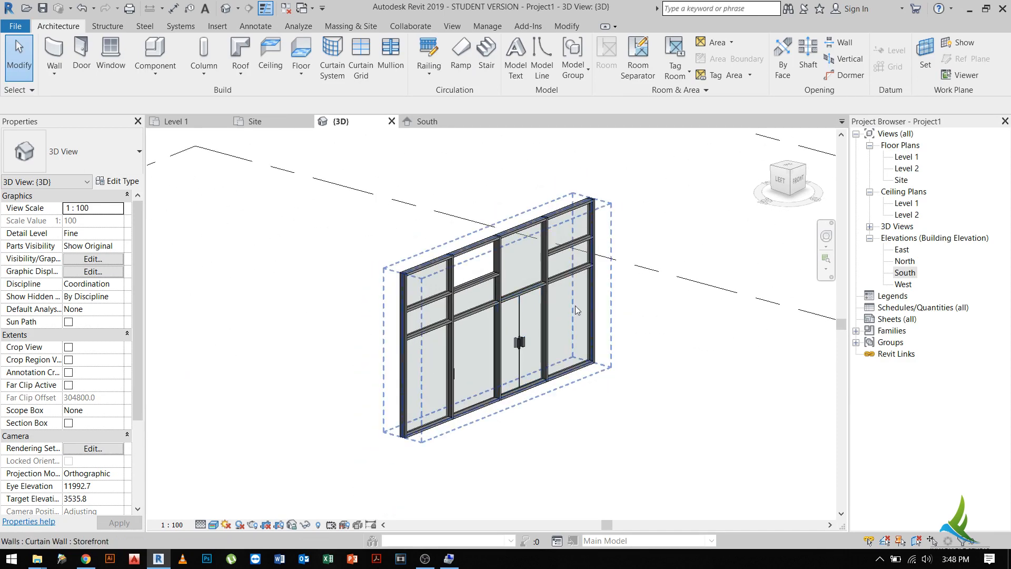
middle_click_drag(557, 362, 552, 358)
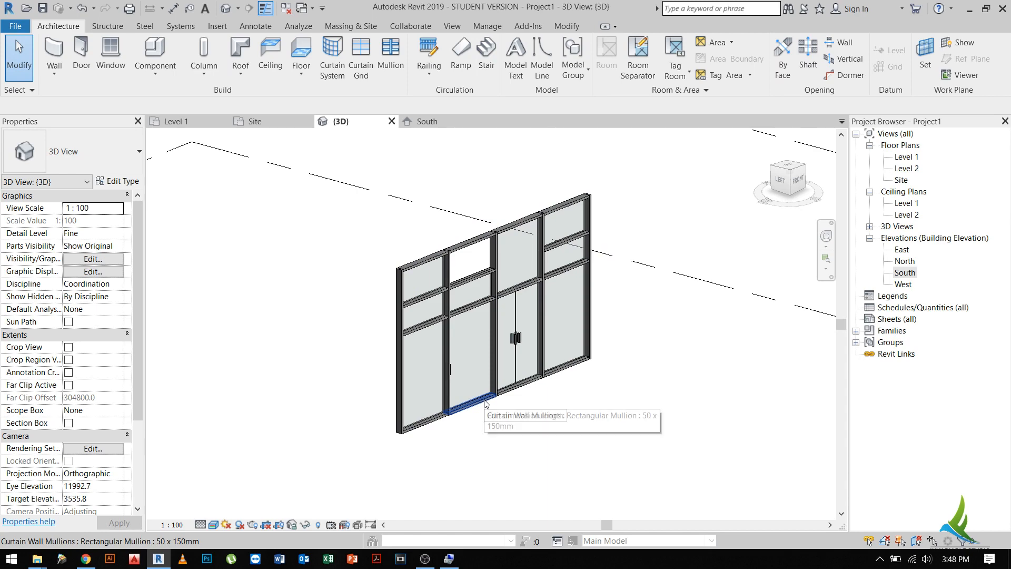
scroll(505, 376, "up", 1)
middle_click_drag(505, 376, 363, 413, "shift")
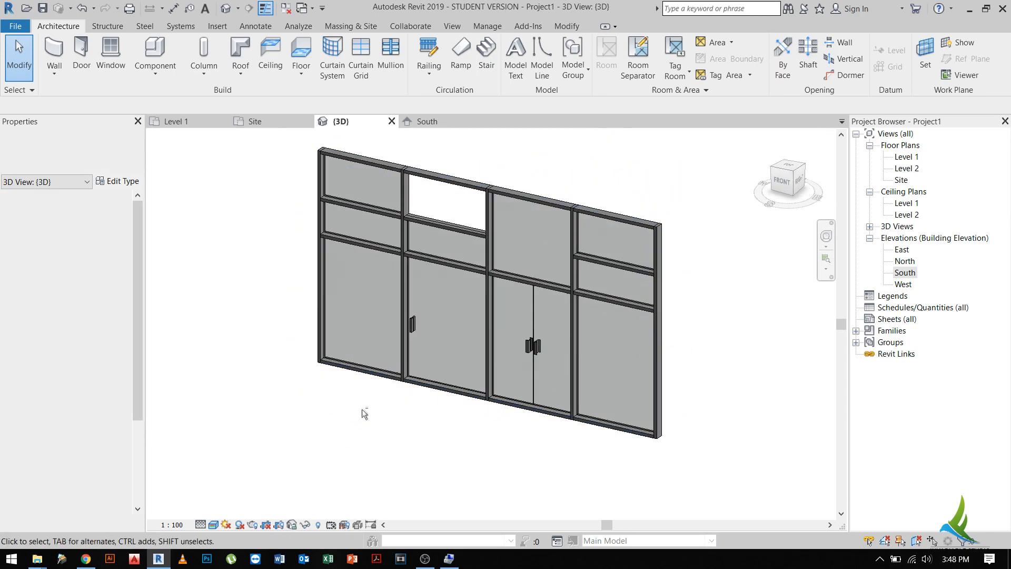
middle_click_drag(574, 422, 534, 445)
middle_click_drag(535, 445, 500, 395, "shift")
scroll(362, 195, "up", 1)
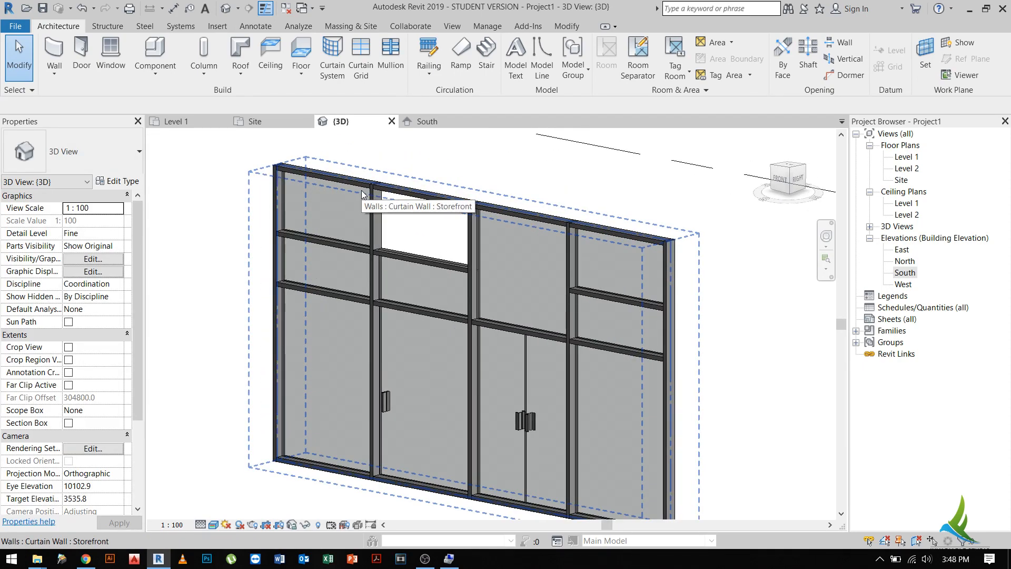